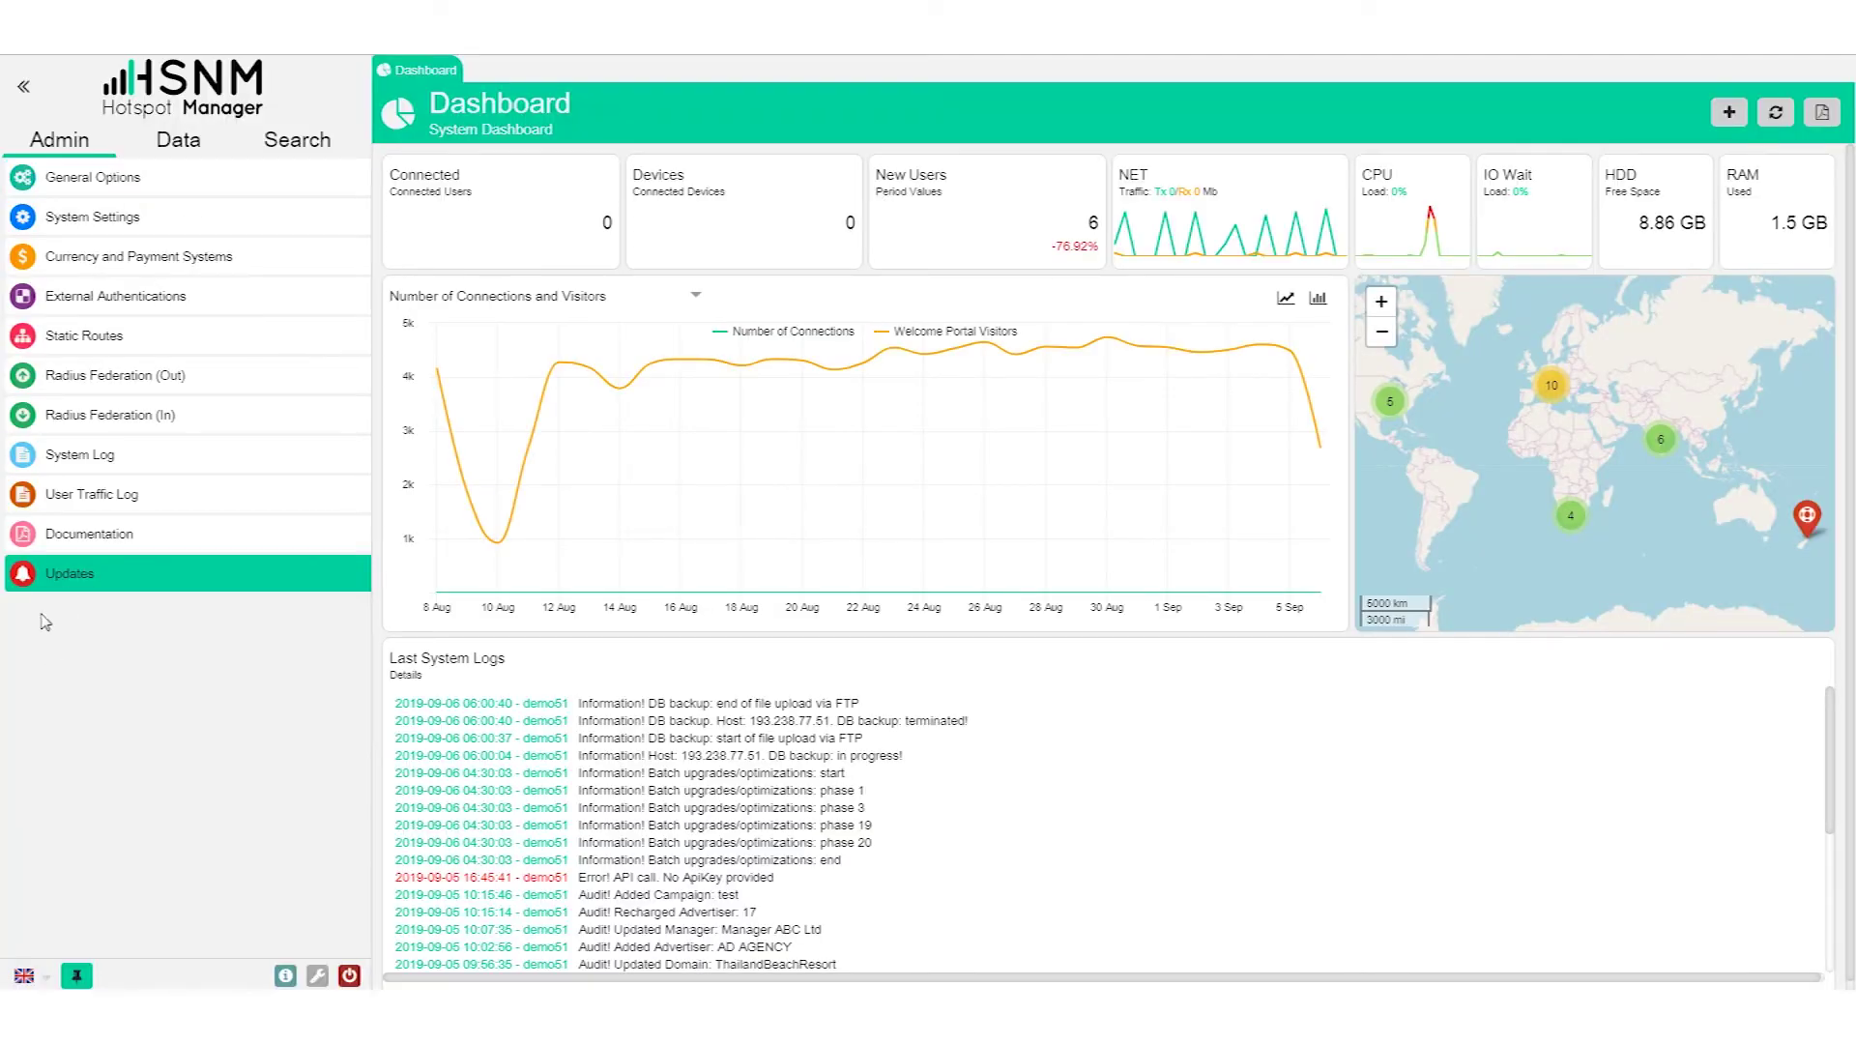
Show the Data hierarchy, collapse and select the System node, and bring up its action menu.
click(165, 135)
click(7, 177)
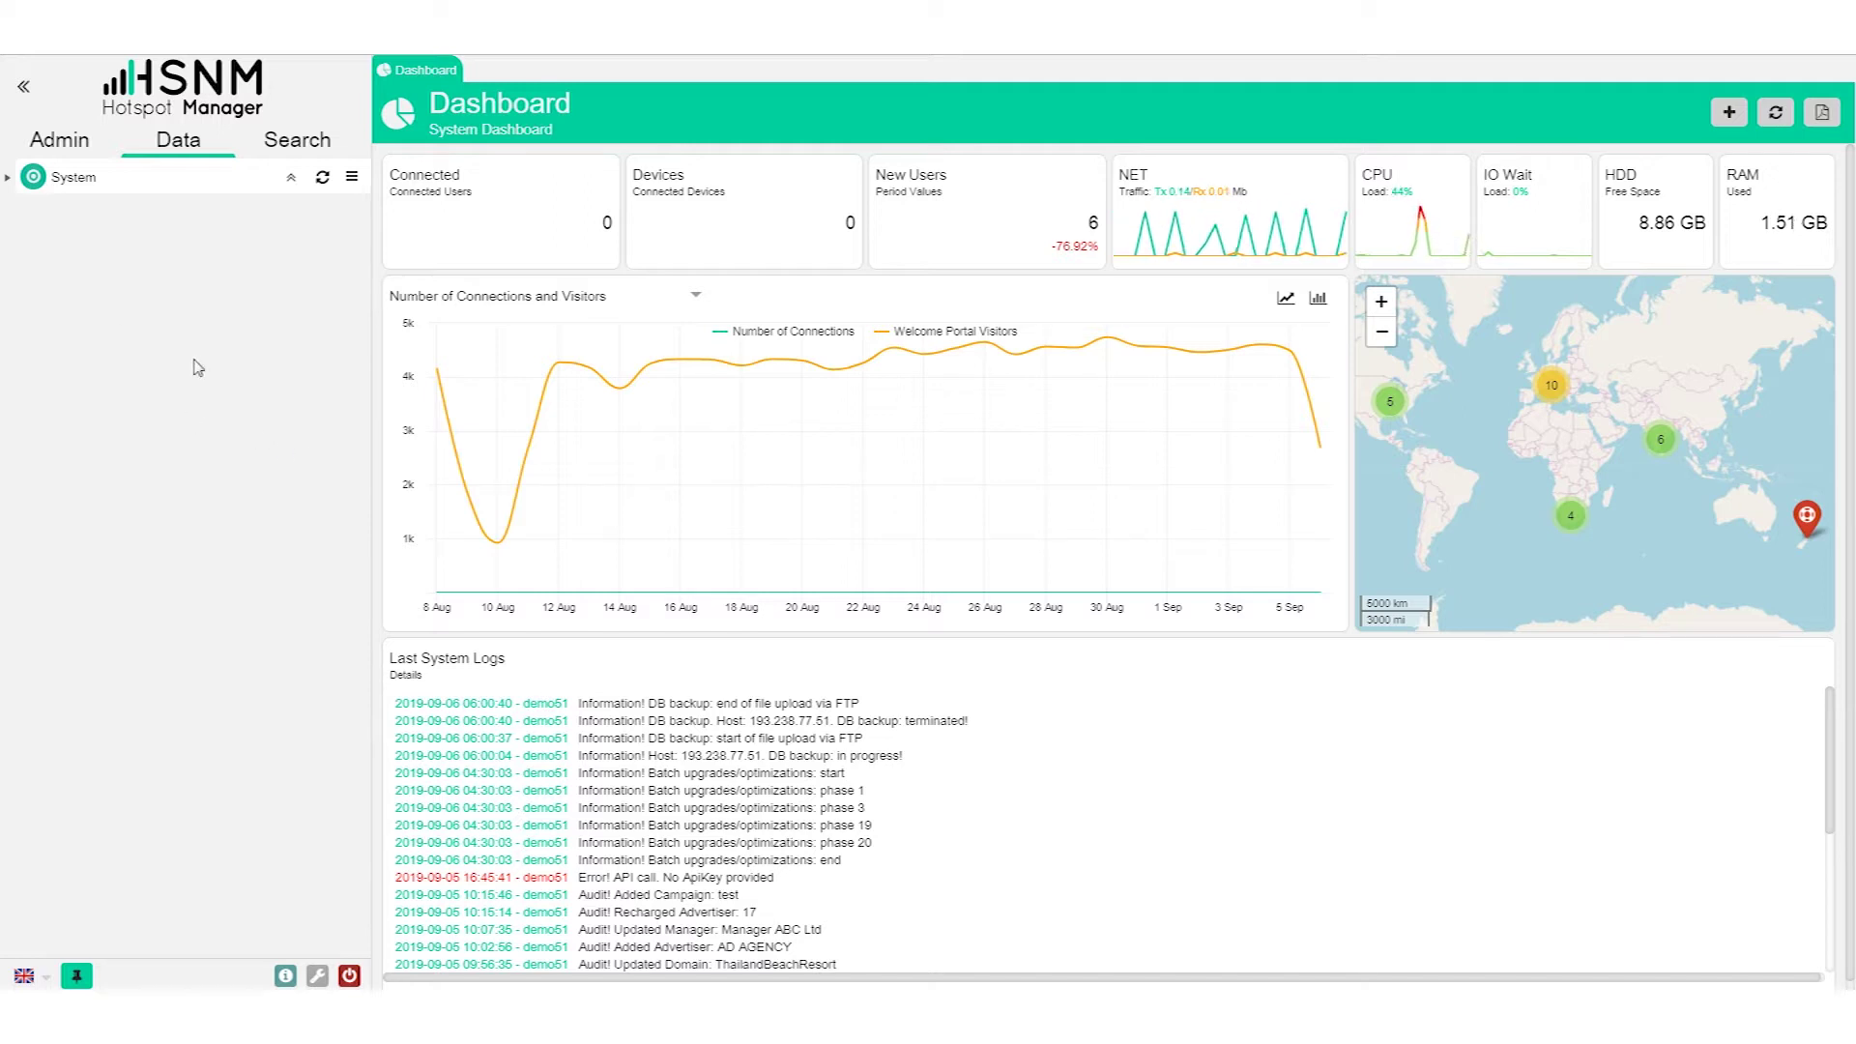
click(98, 186)
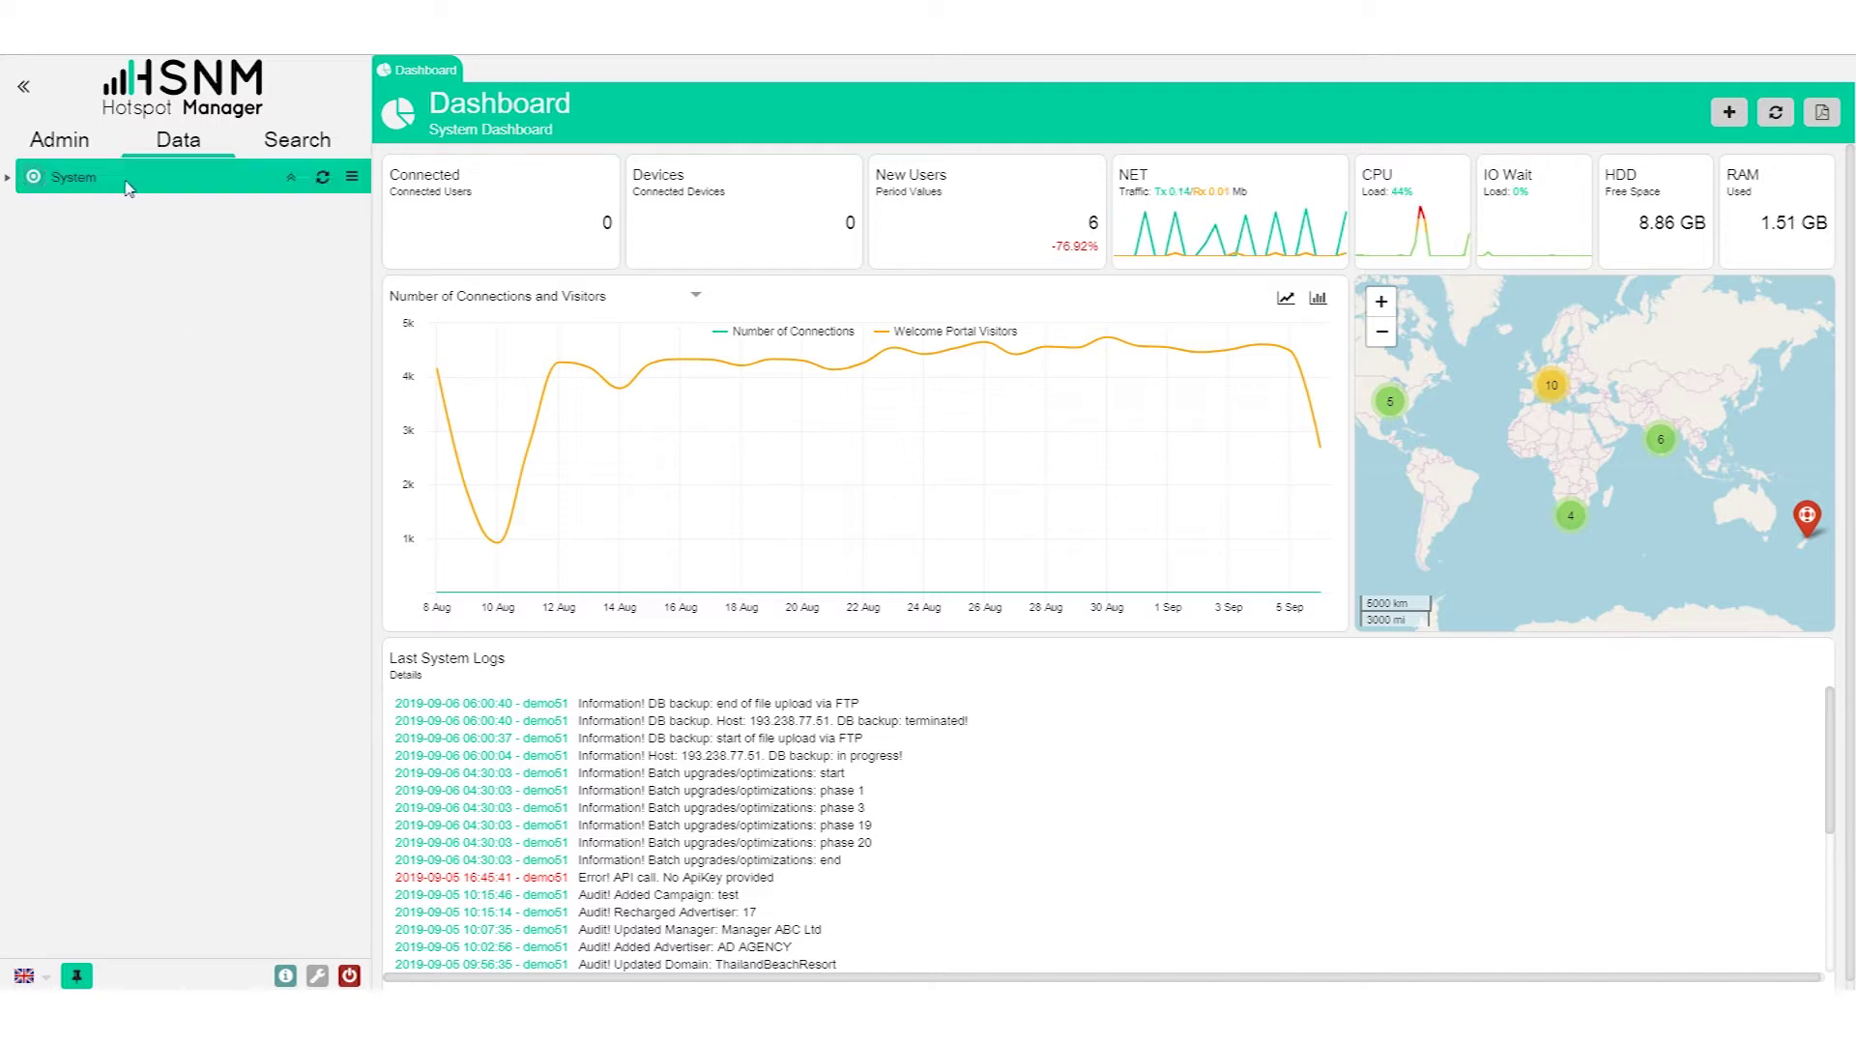
click(352, 178)
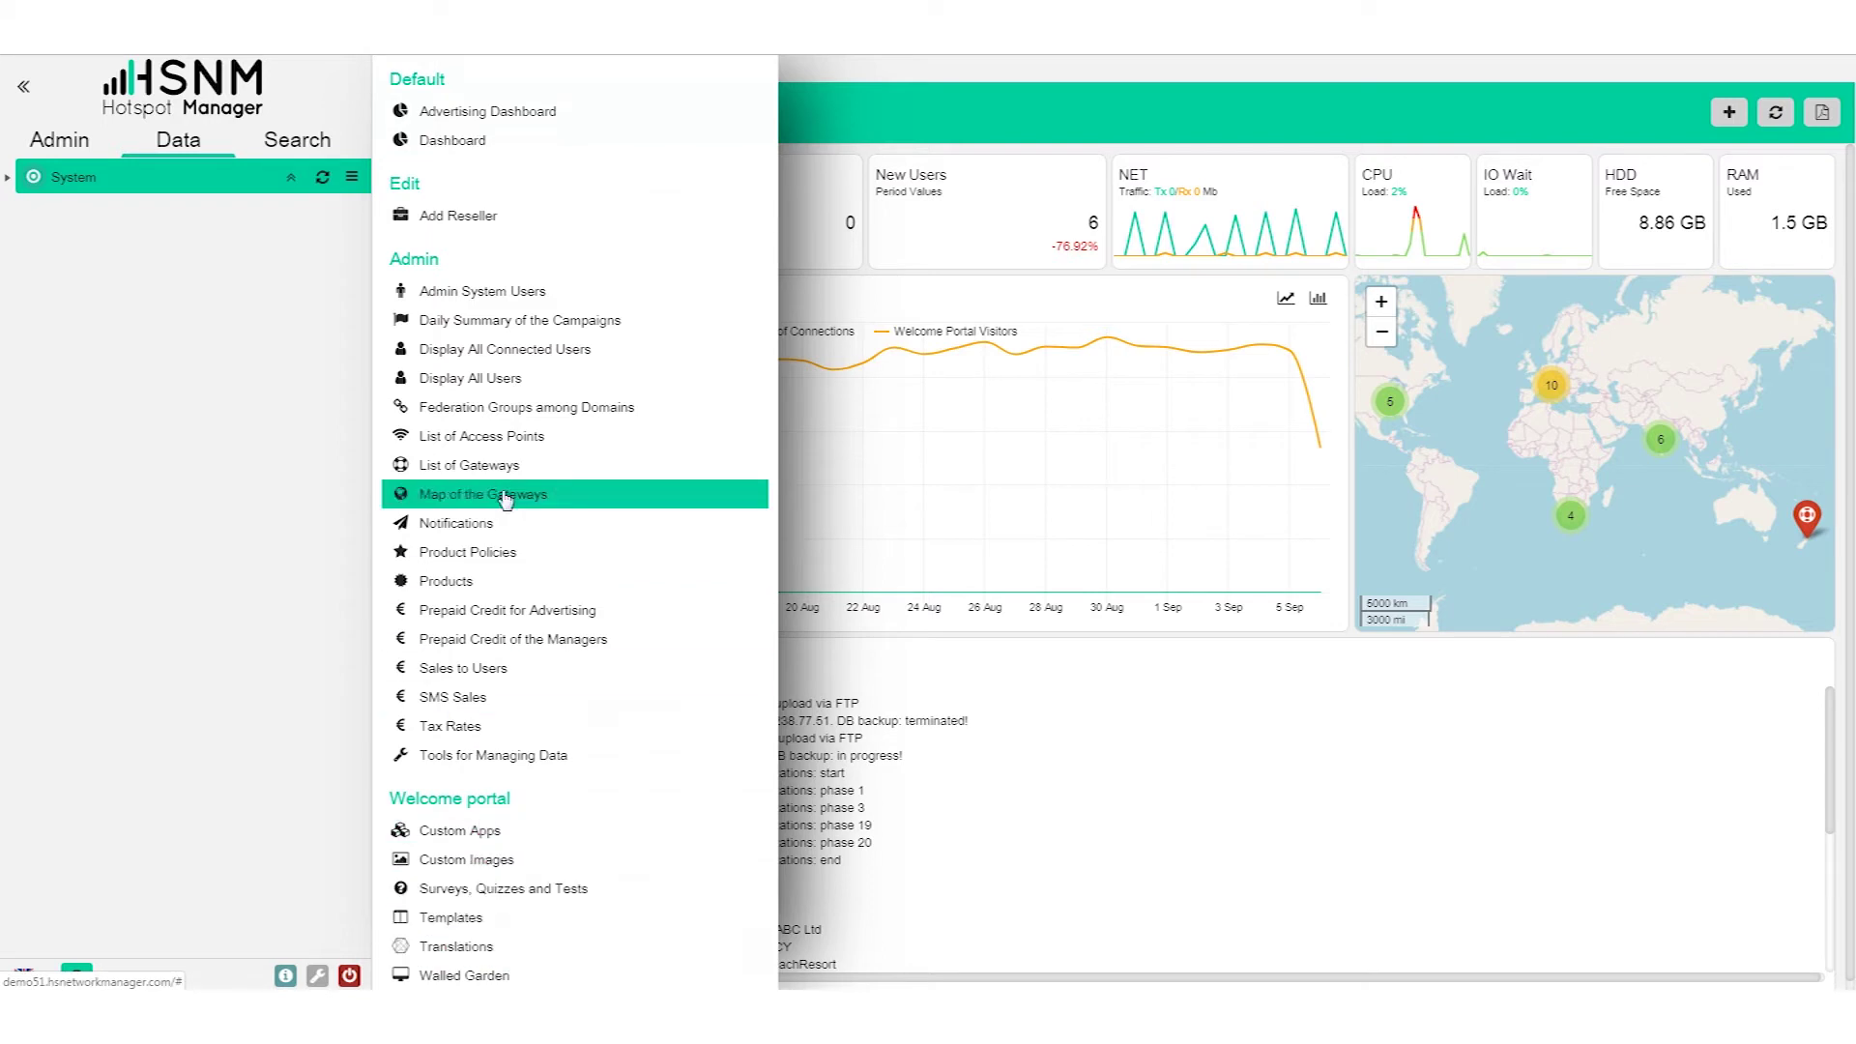
Start a new blank reseller form from System's Add Reseller entry.
click(604, 224)
click(588, 166)
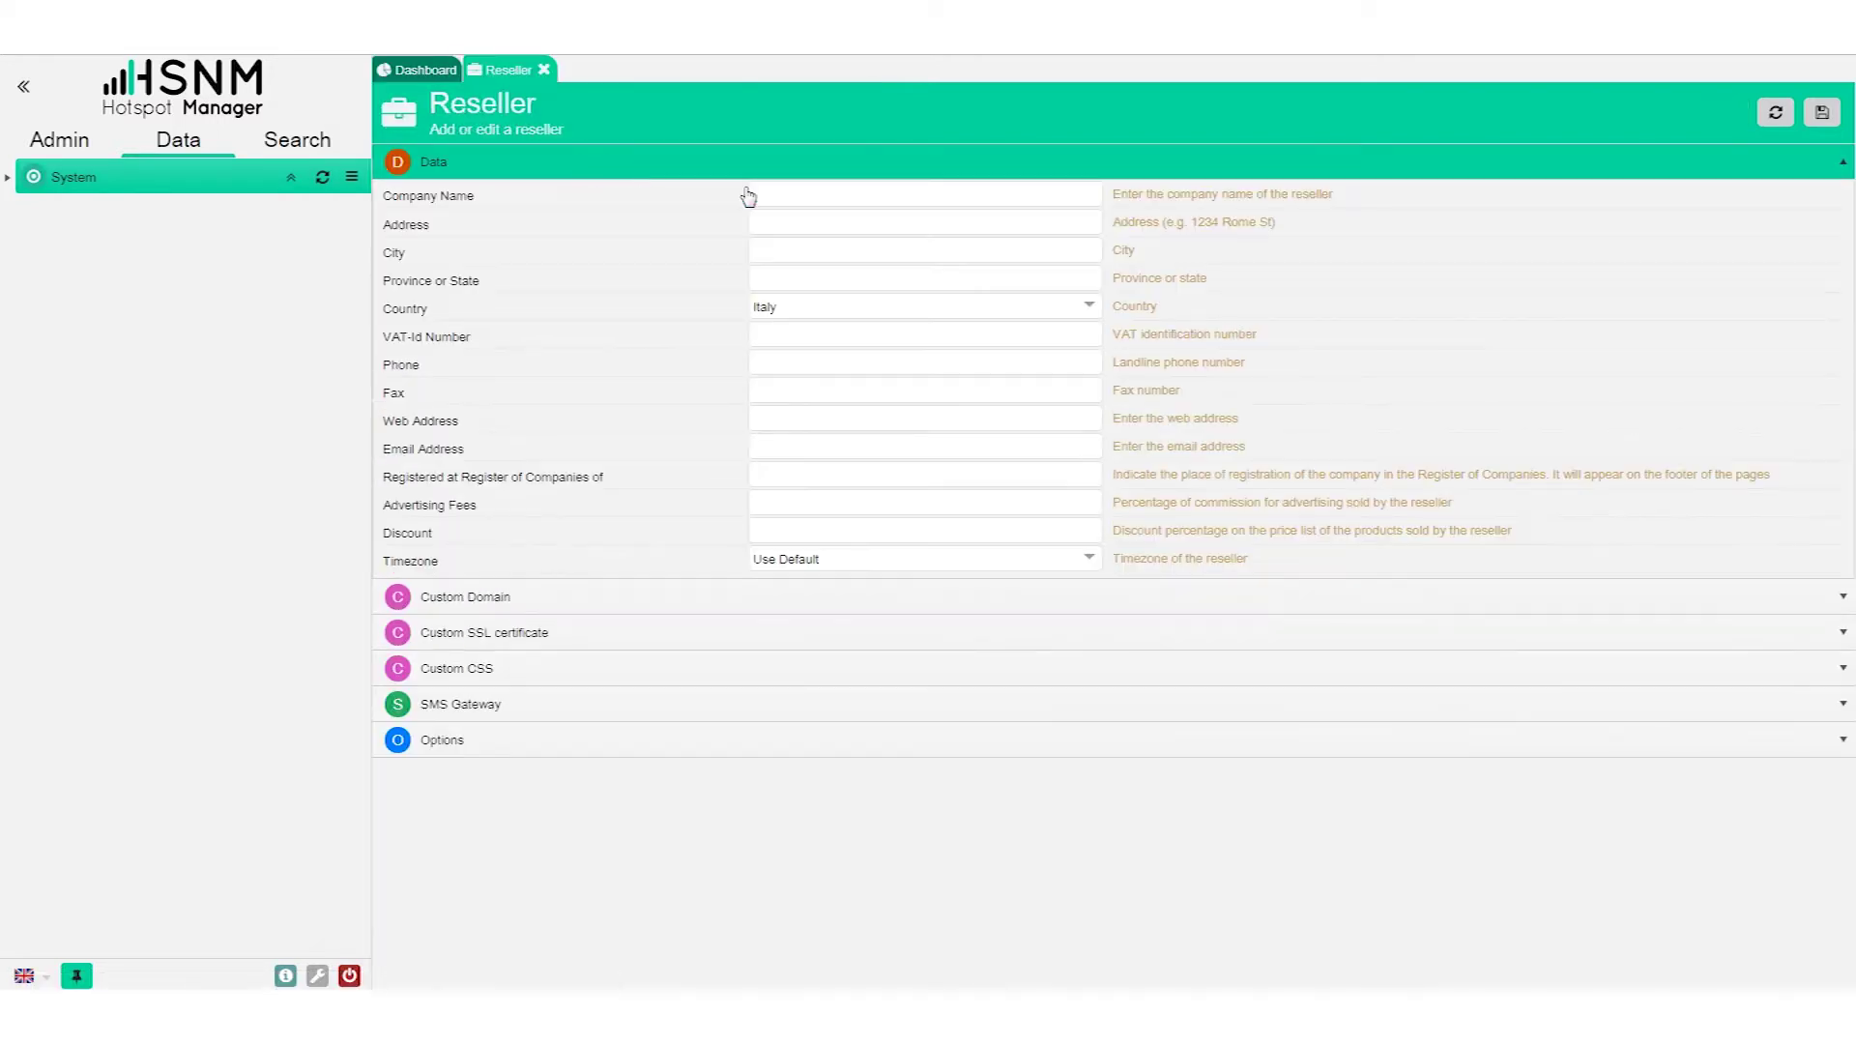
click(797, 201)
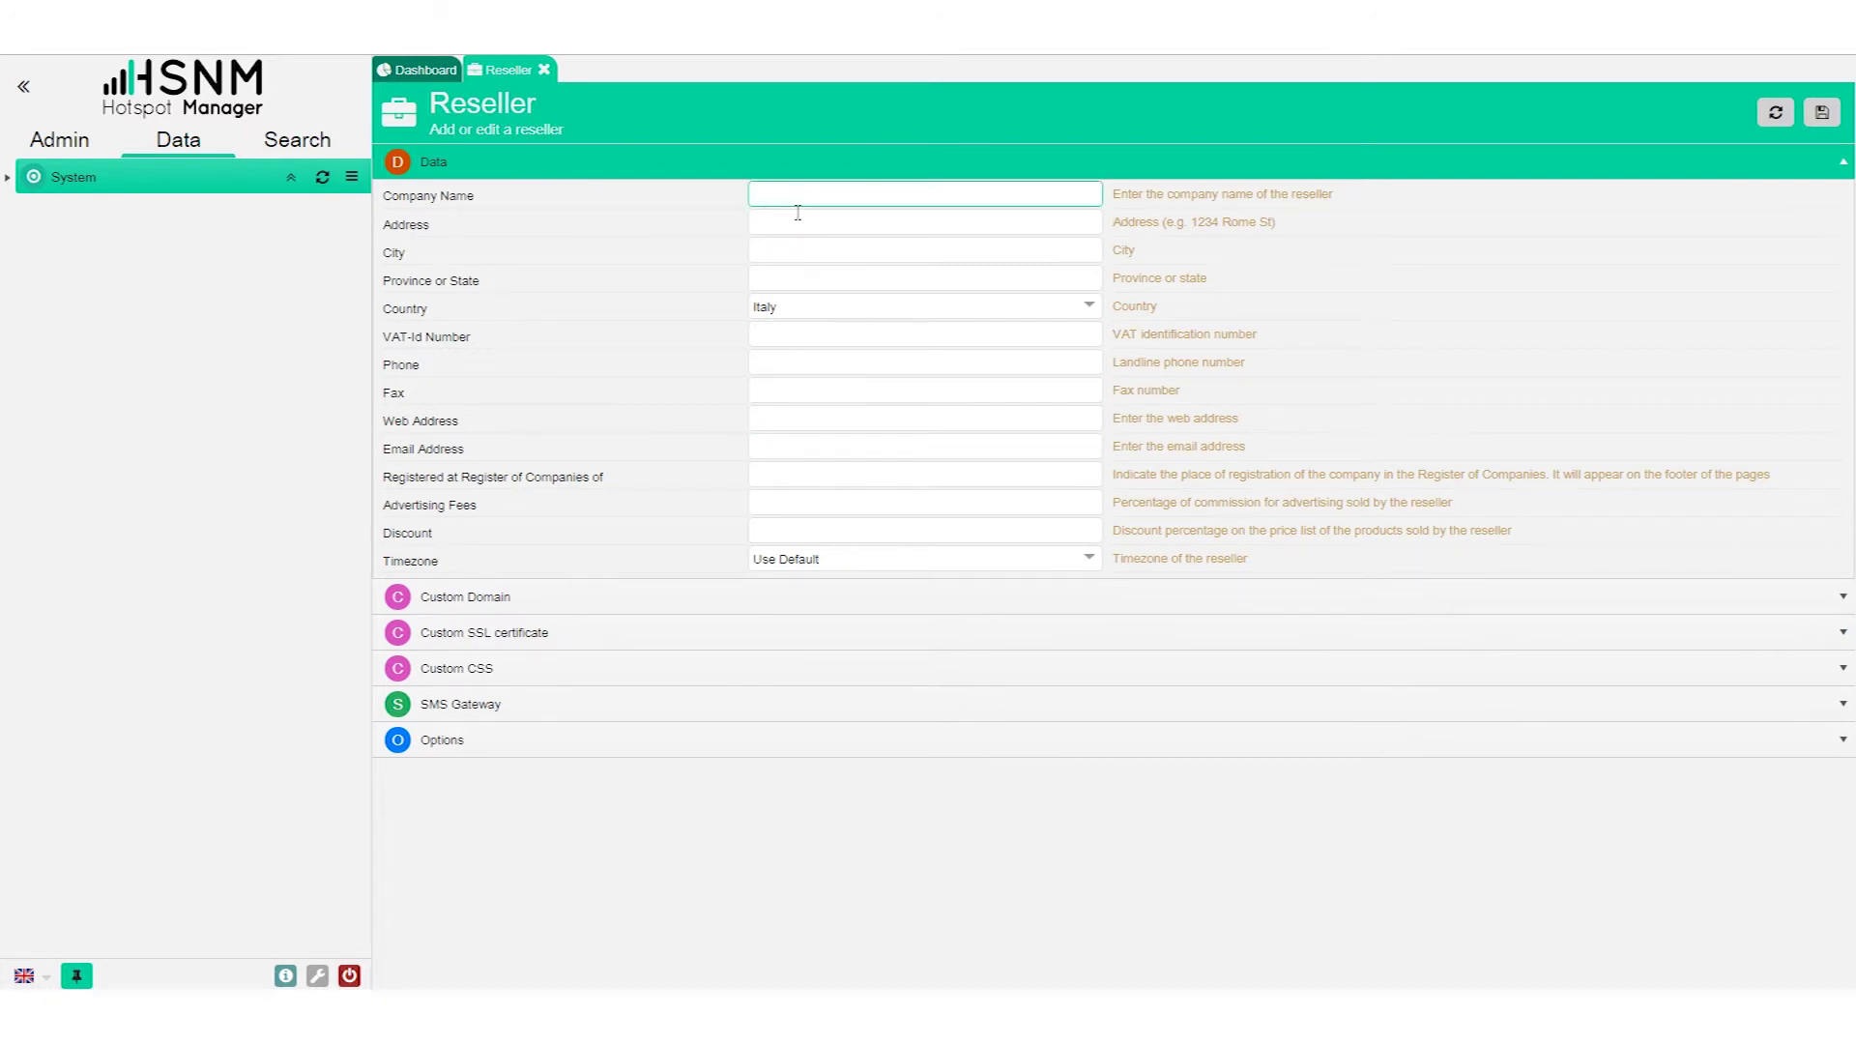
Browse the Custom Domain, Custom SSL certificate, Custom CSS, SMS Gateway, Options and Data sections.
click(455, 602)
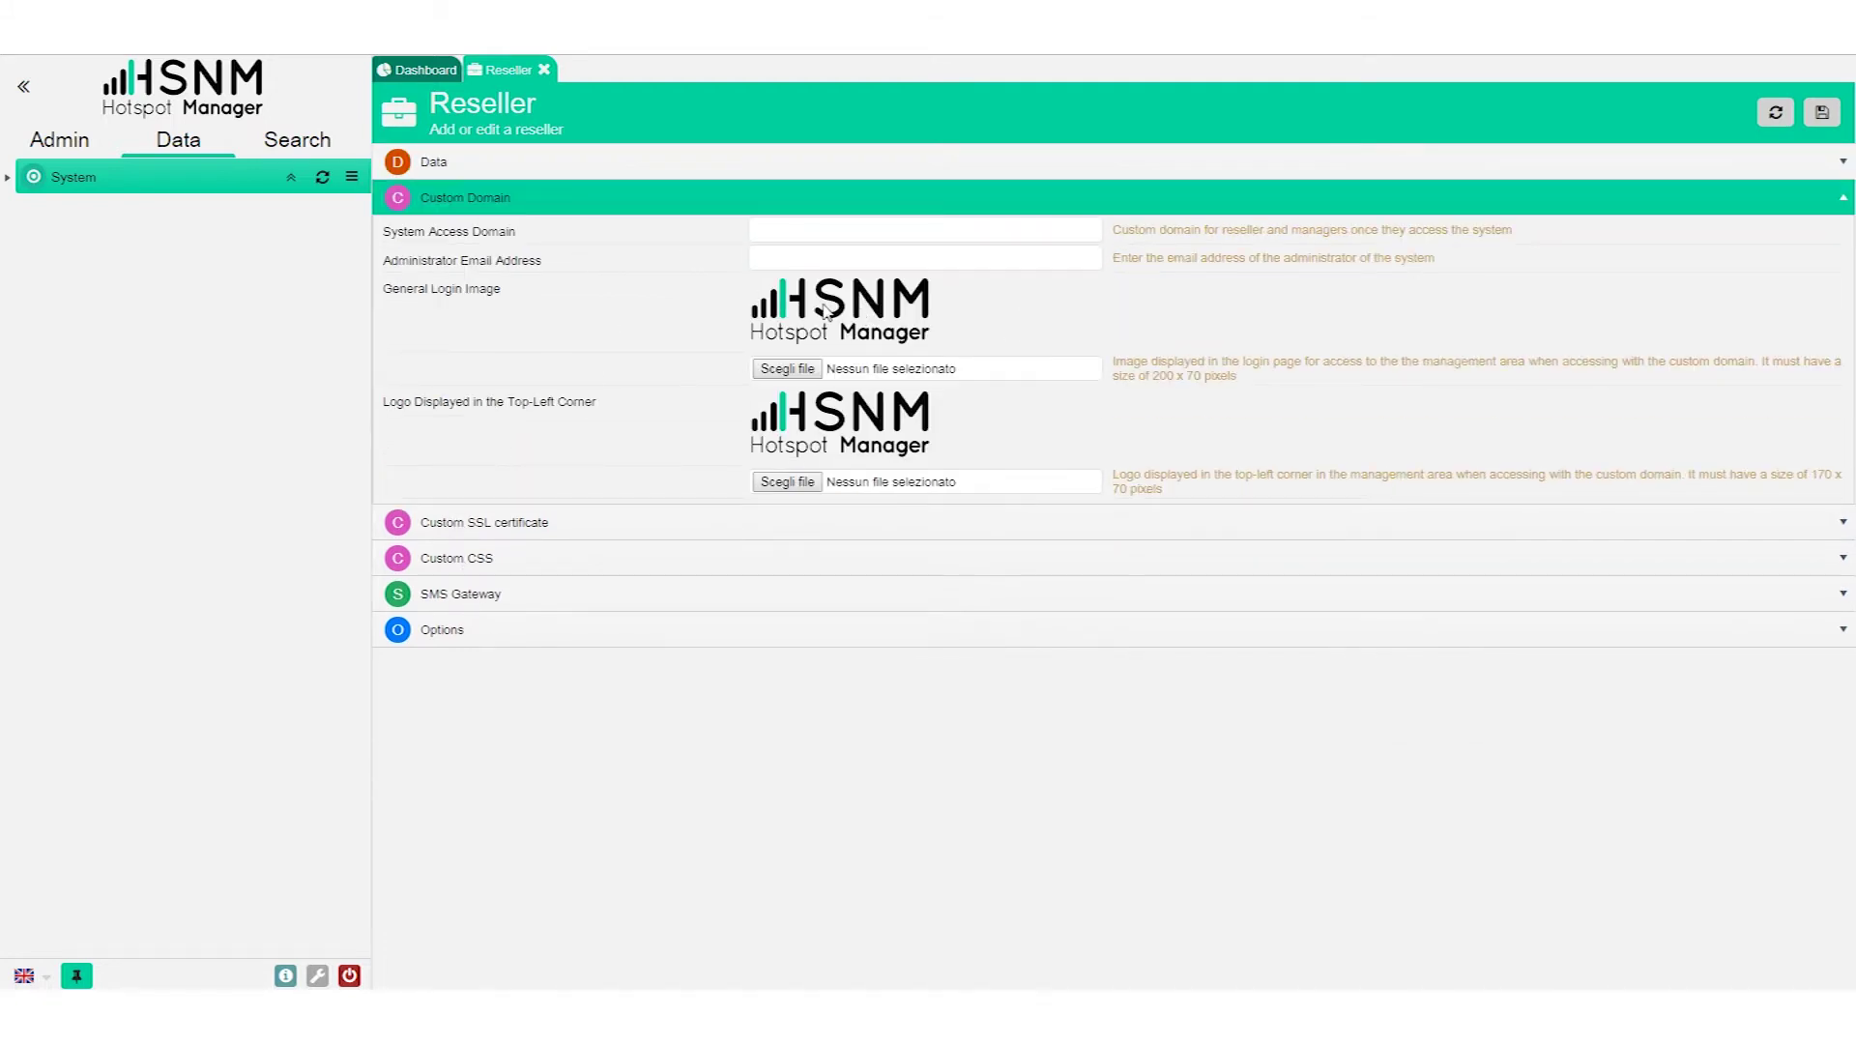
click(488, 523)
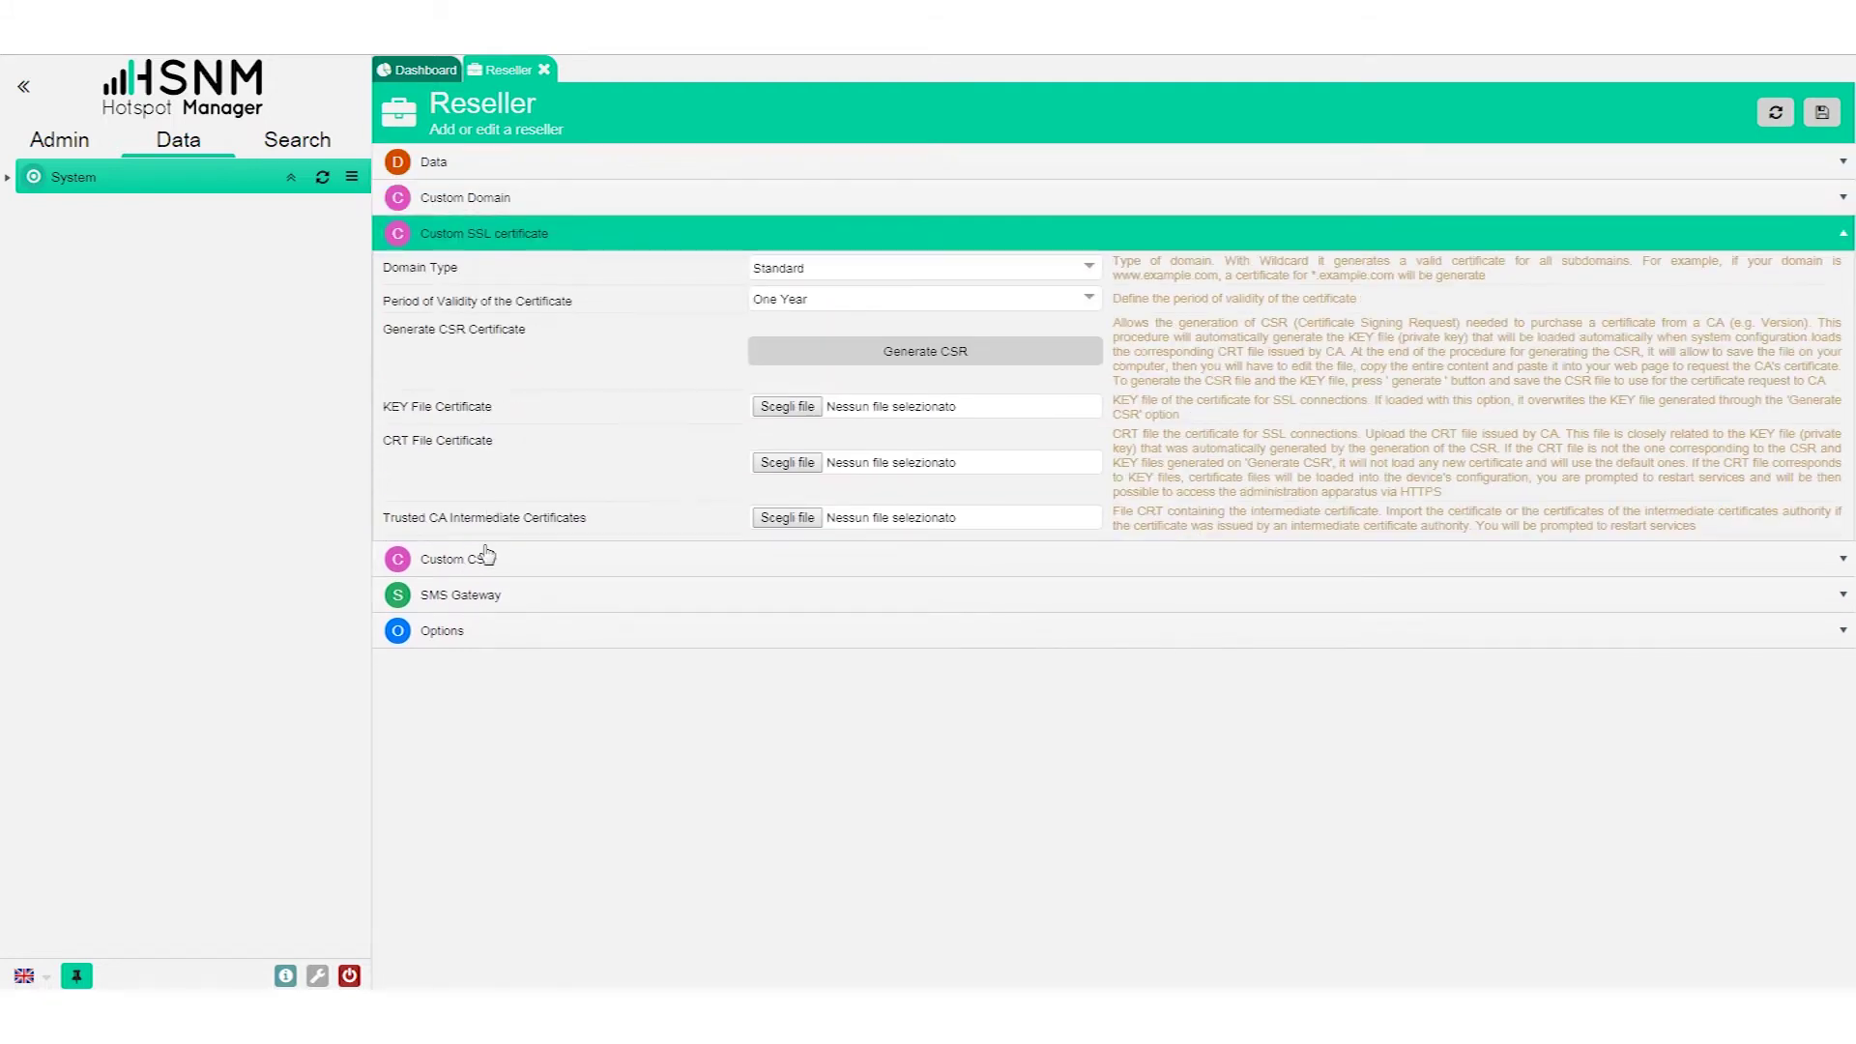
click(487, 556)
click(584, 350)
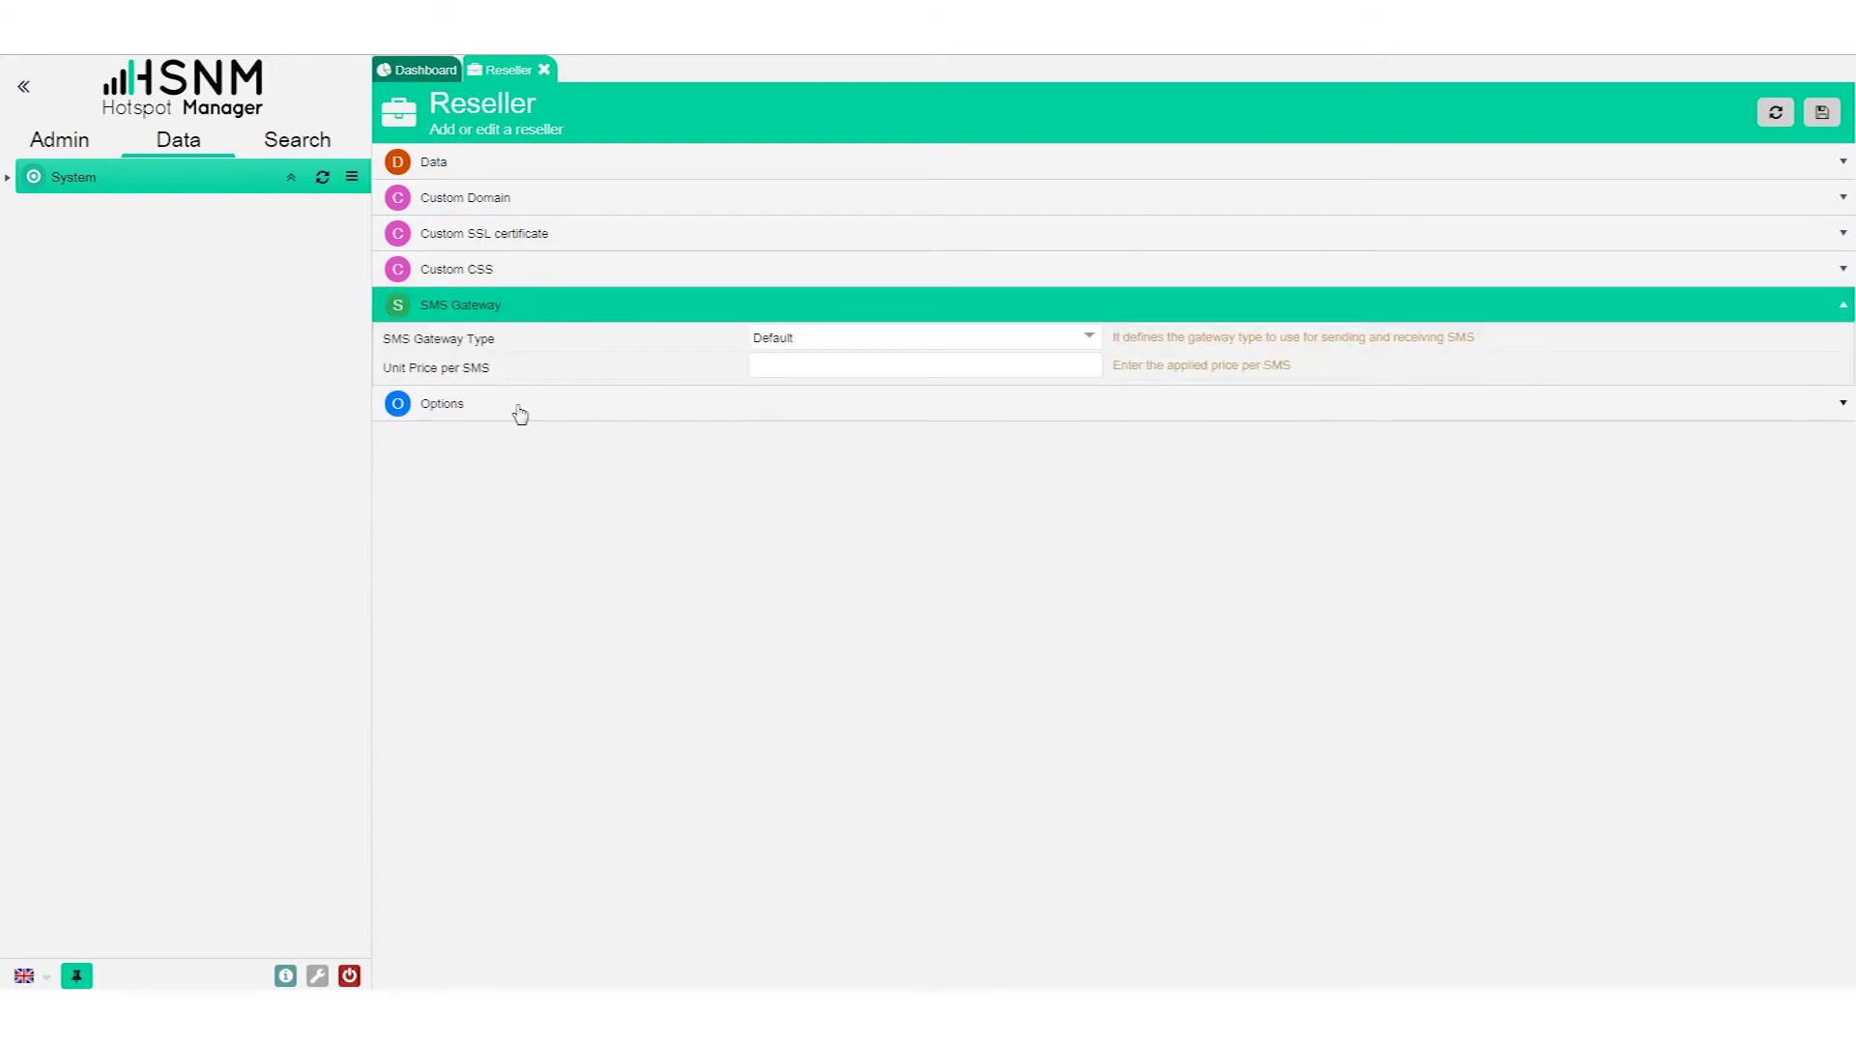
click(520, 412)
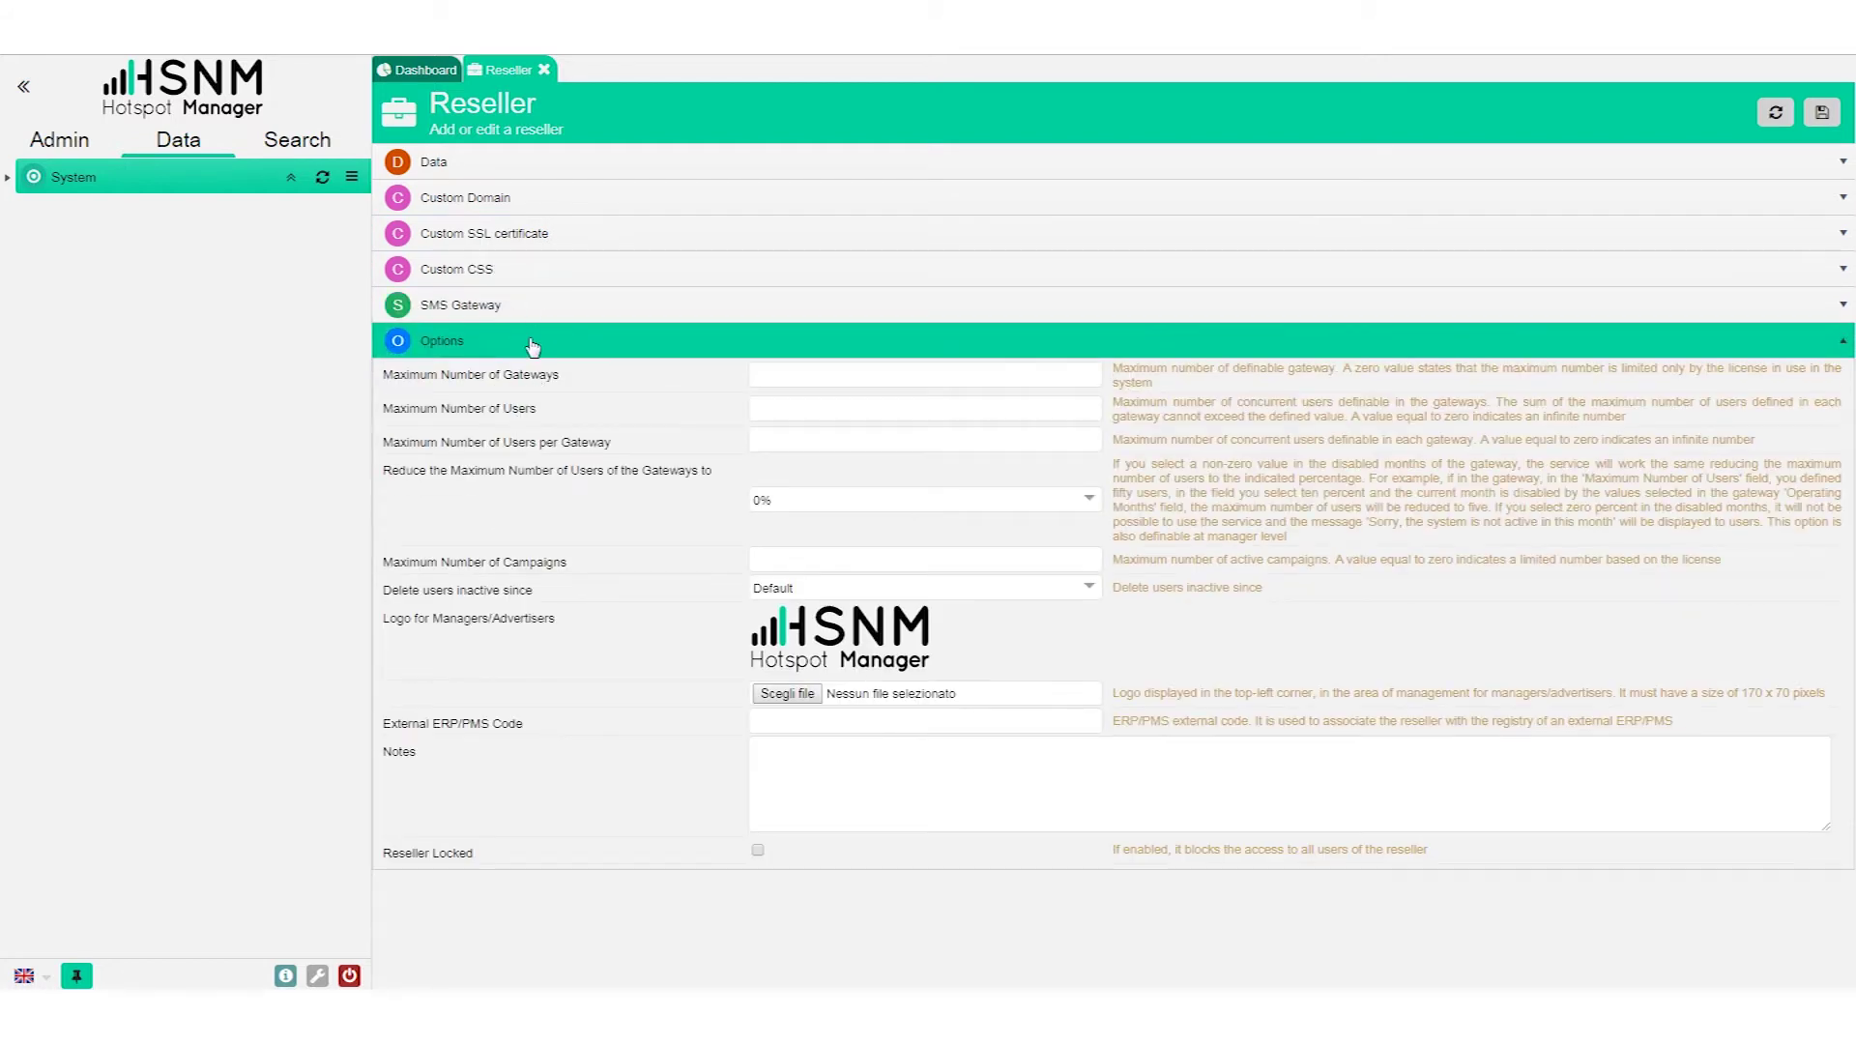
click(481, 162)
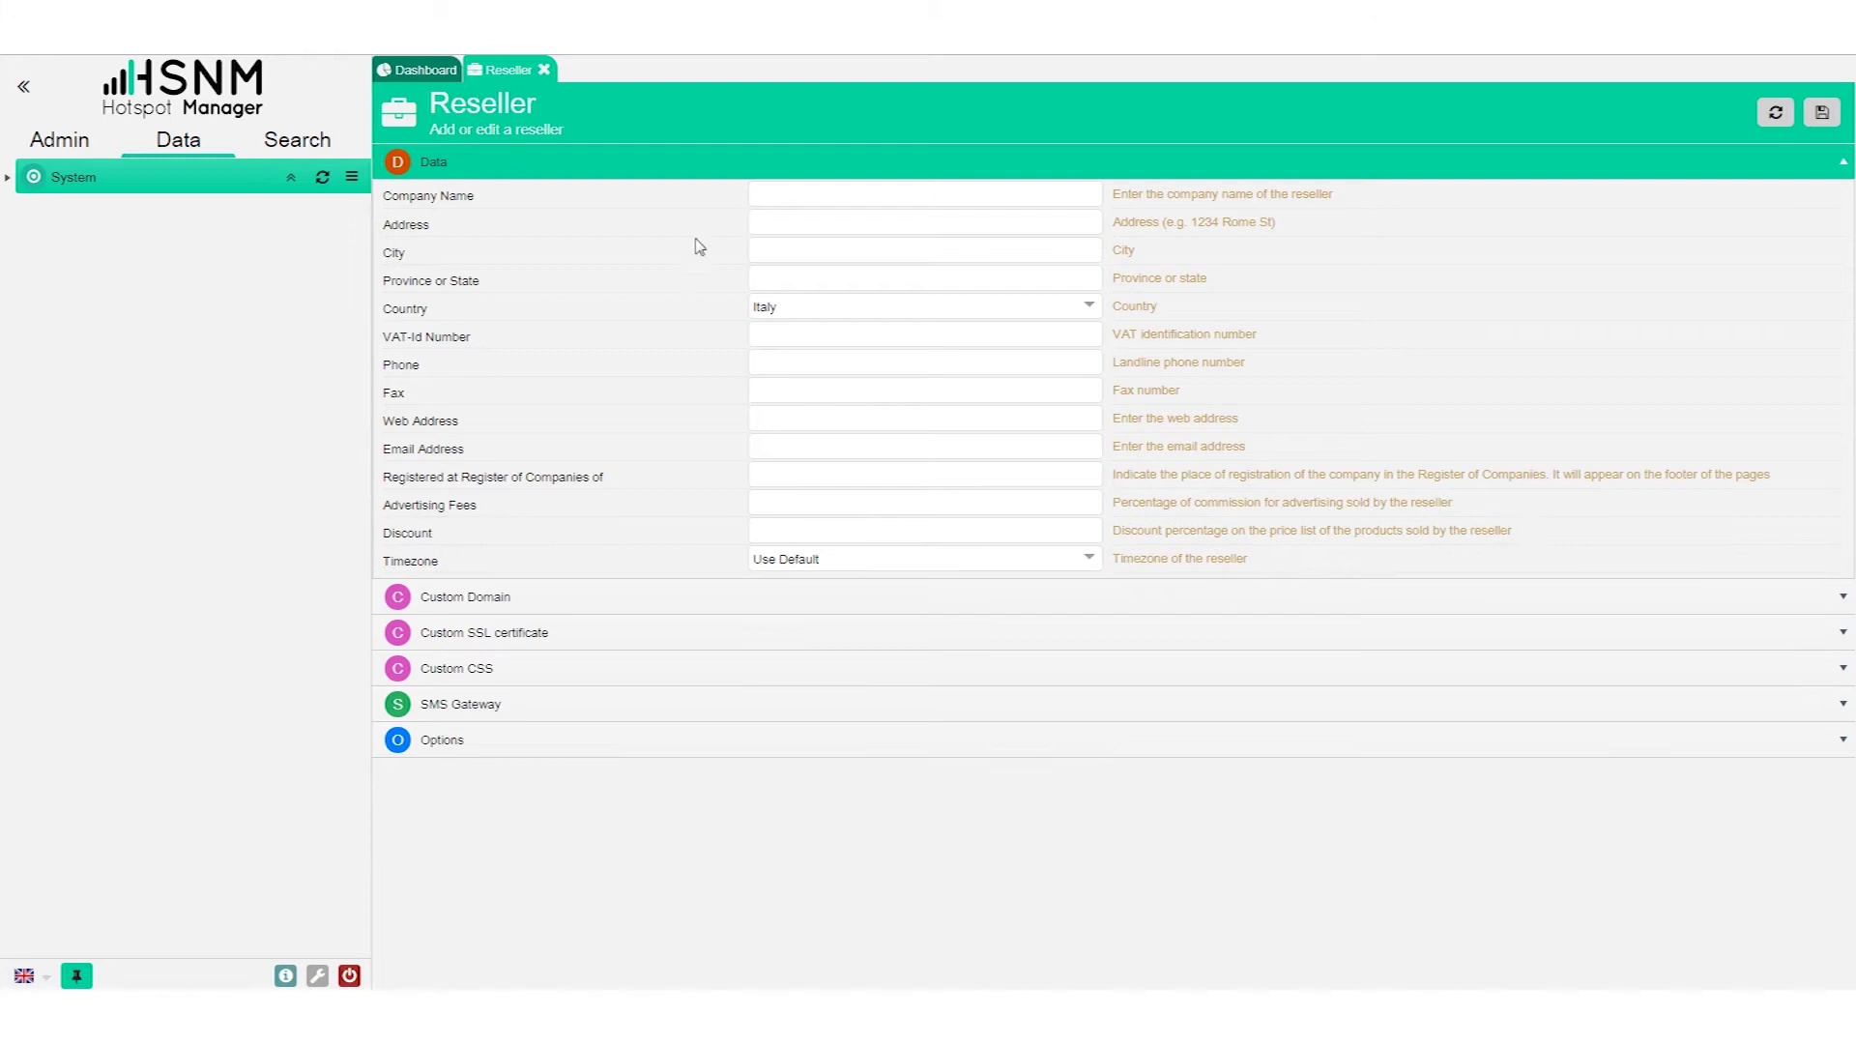
Close the new Reseller form, expand System to its six resellers, and show WiFi Reseller's actions.
click(910, 336)
click(545, 70)
click(53, 174)
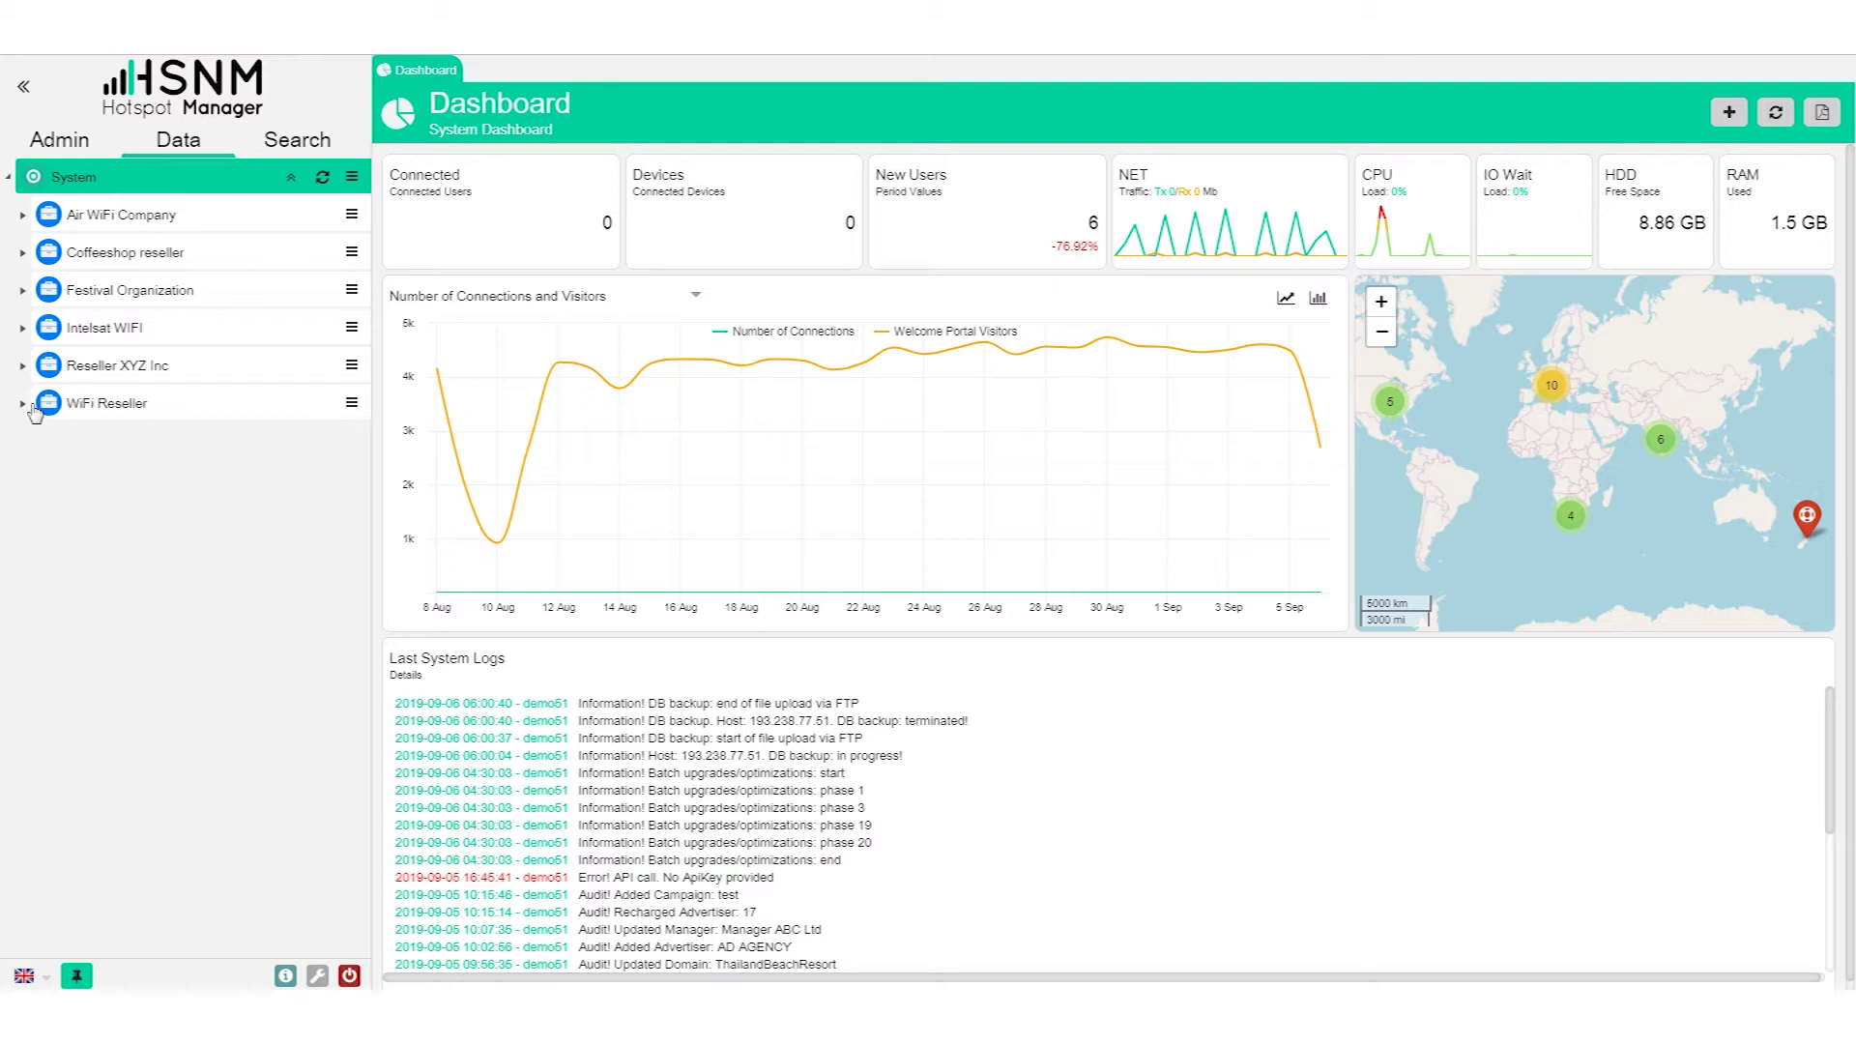
click(352, 403)
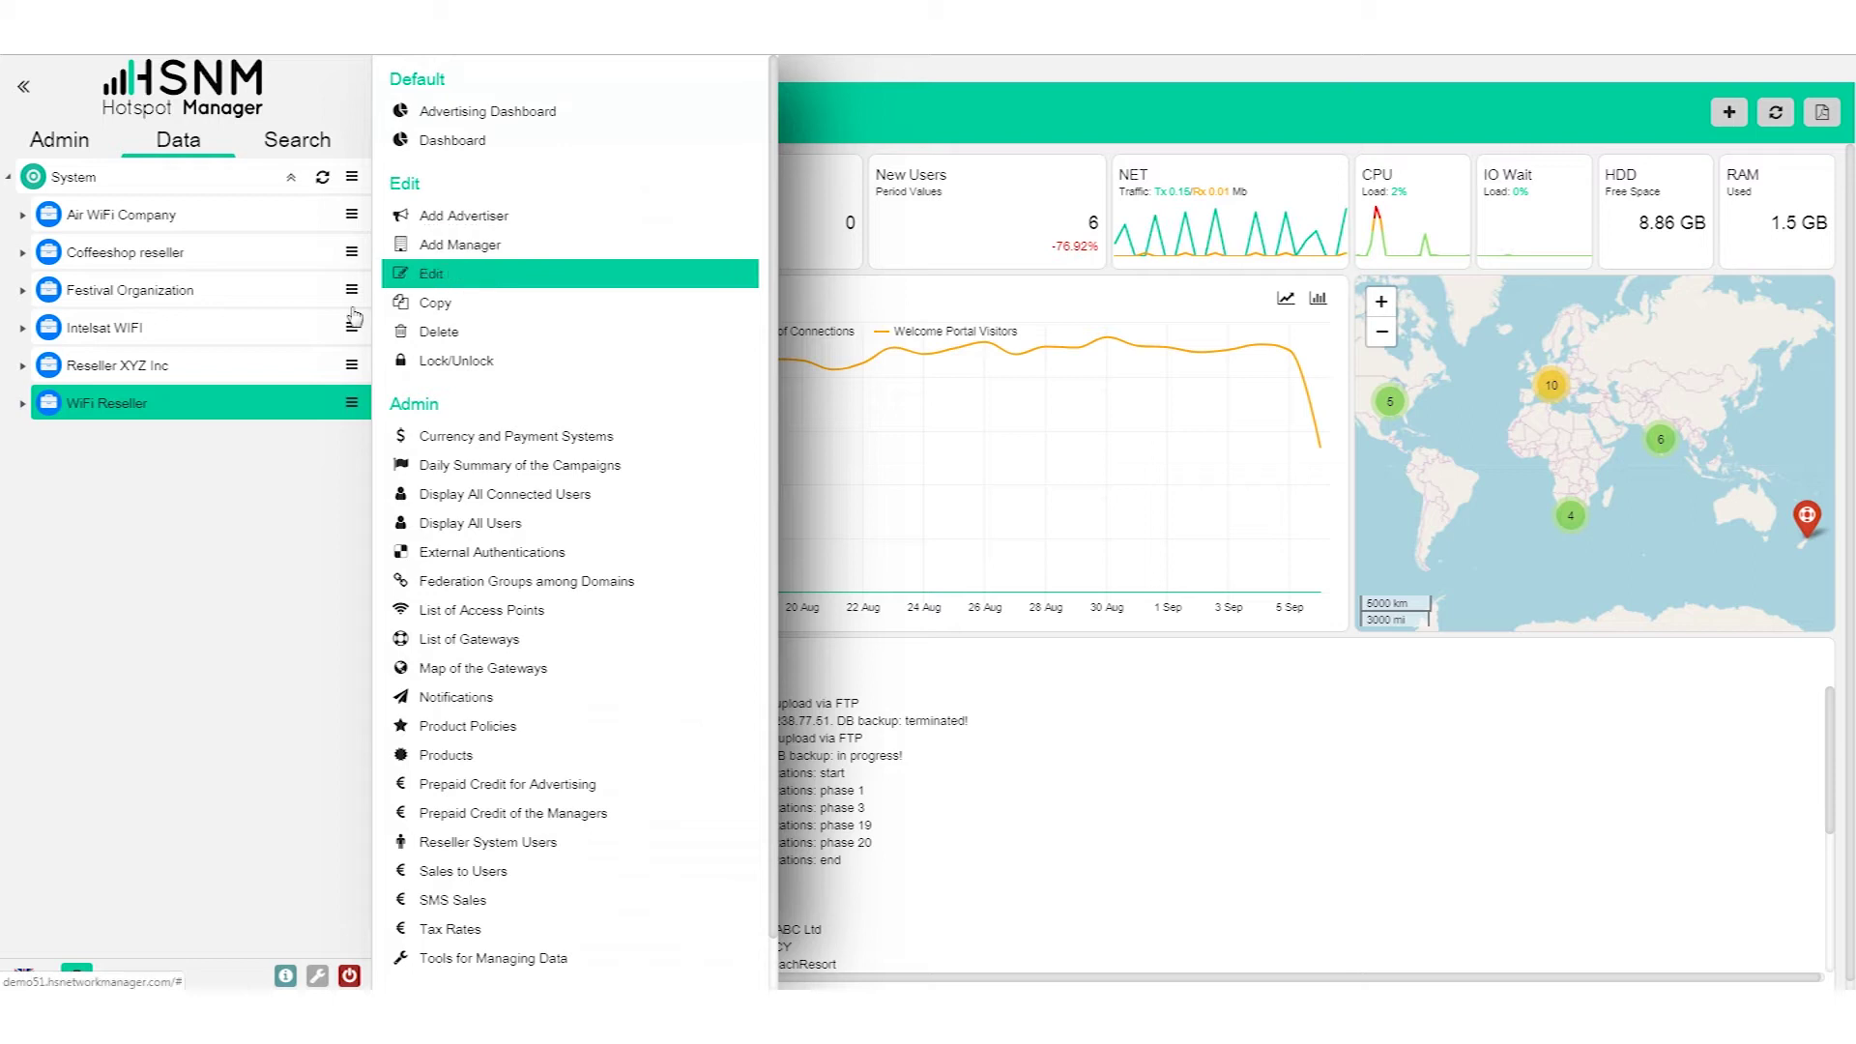
Expand WiFi Reseller, preview Jesolo Spiaggia's Manager's Dashboard, close it, and show its actions.
click(23, 404)
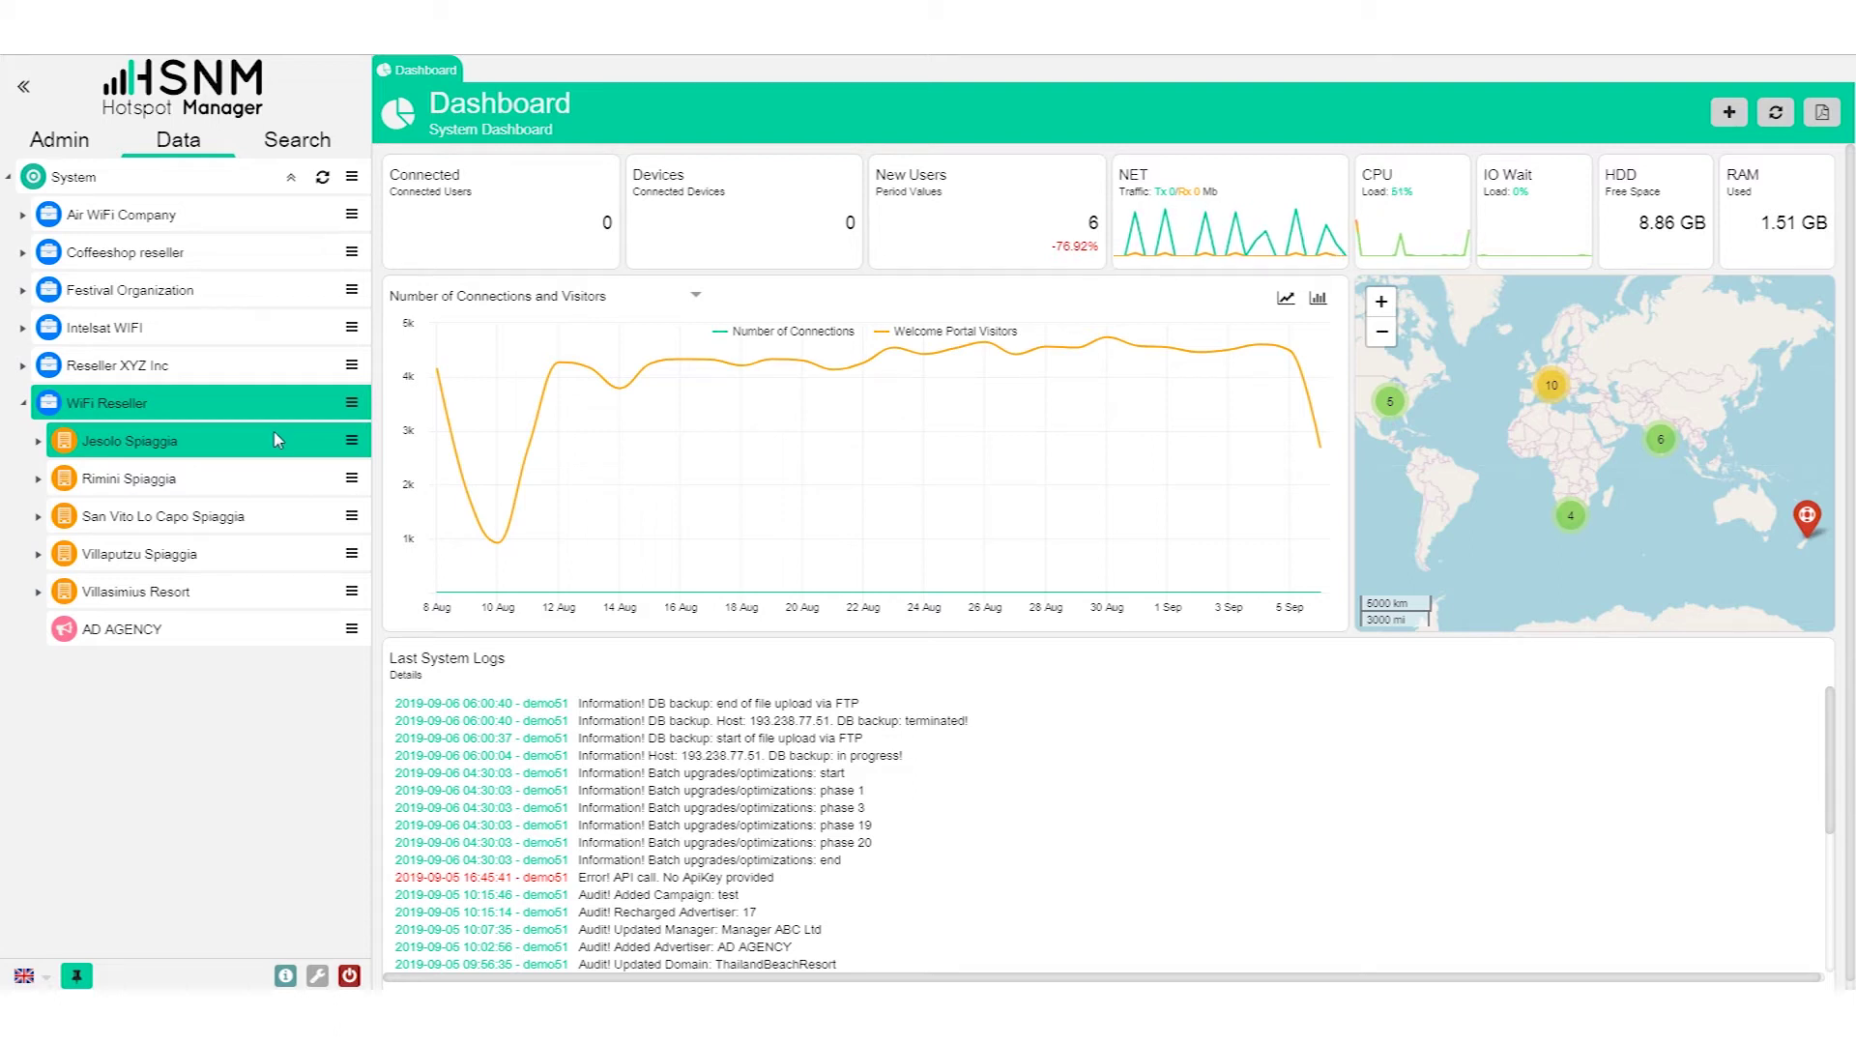
click(242, 551)
click(352, 444)
click(354, 447)
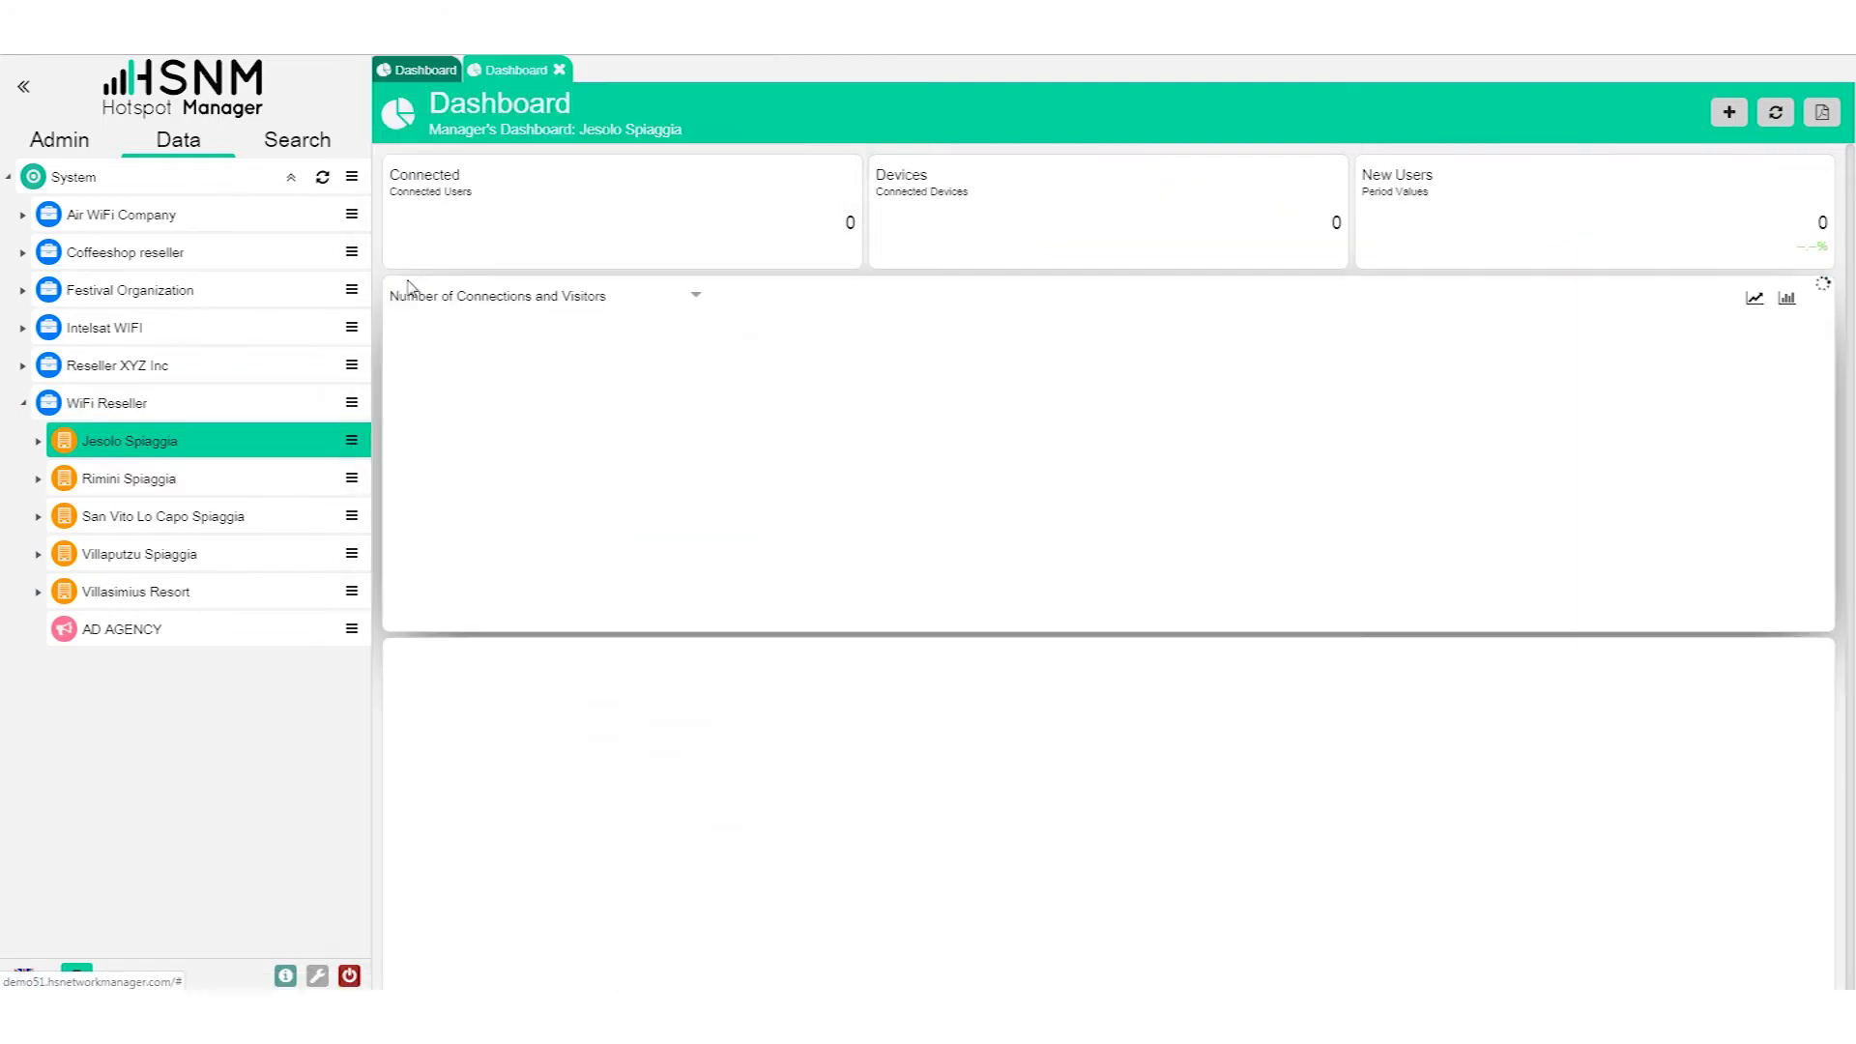
click(559, 69)
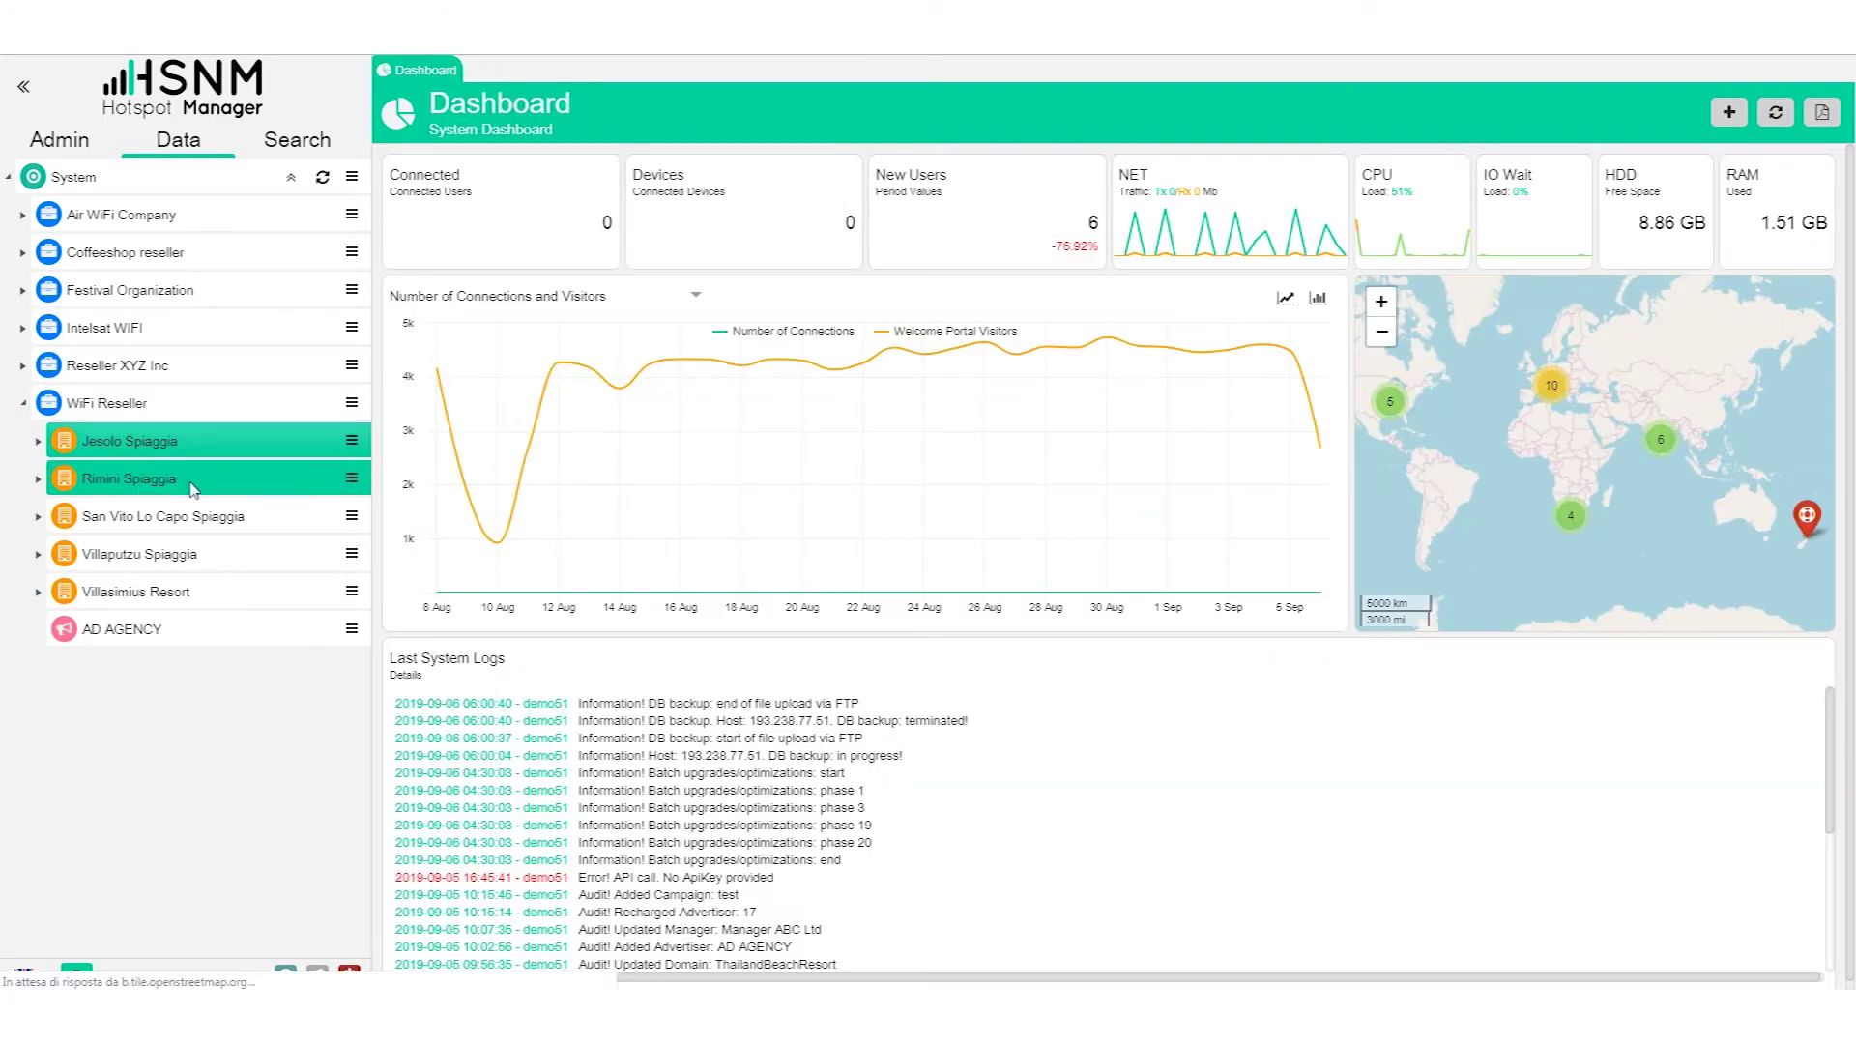
click(354, 442)
Open Jesolo Spiaggia's manager edit form and look over its General Data, including category and Fax.
click(433, 274)
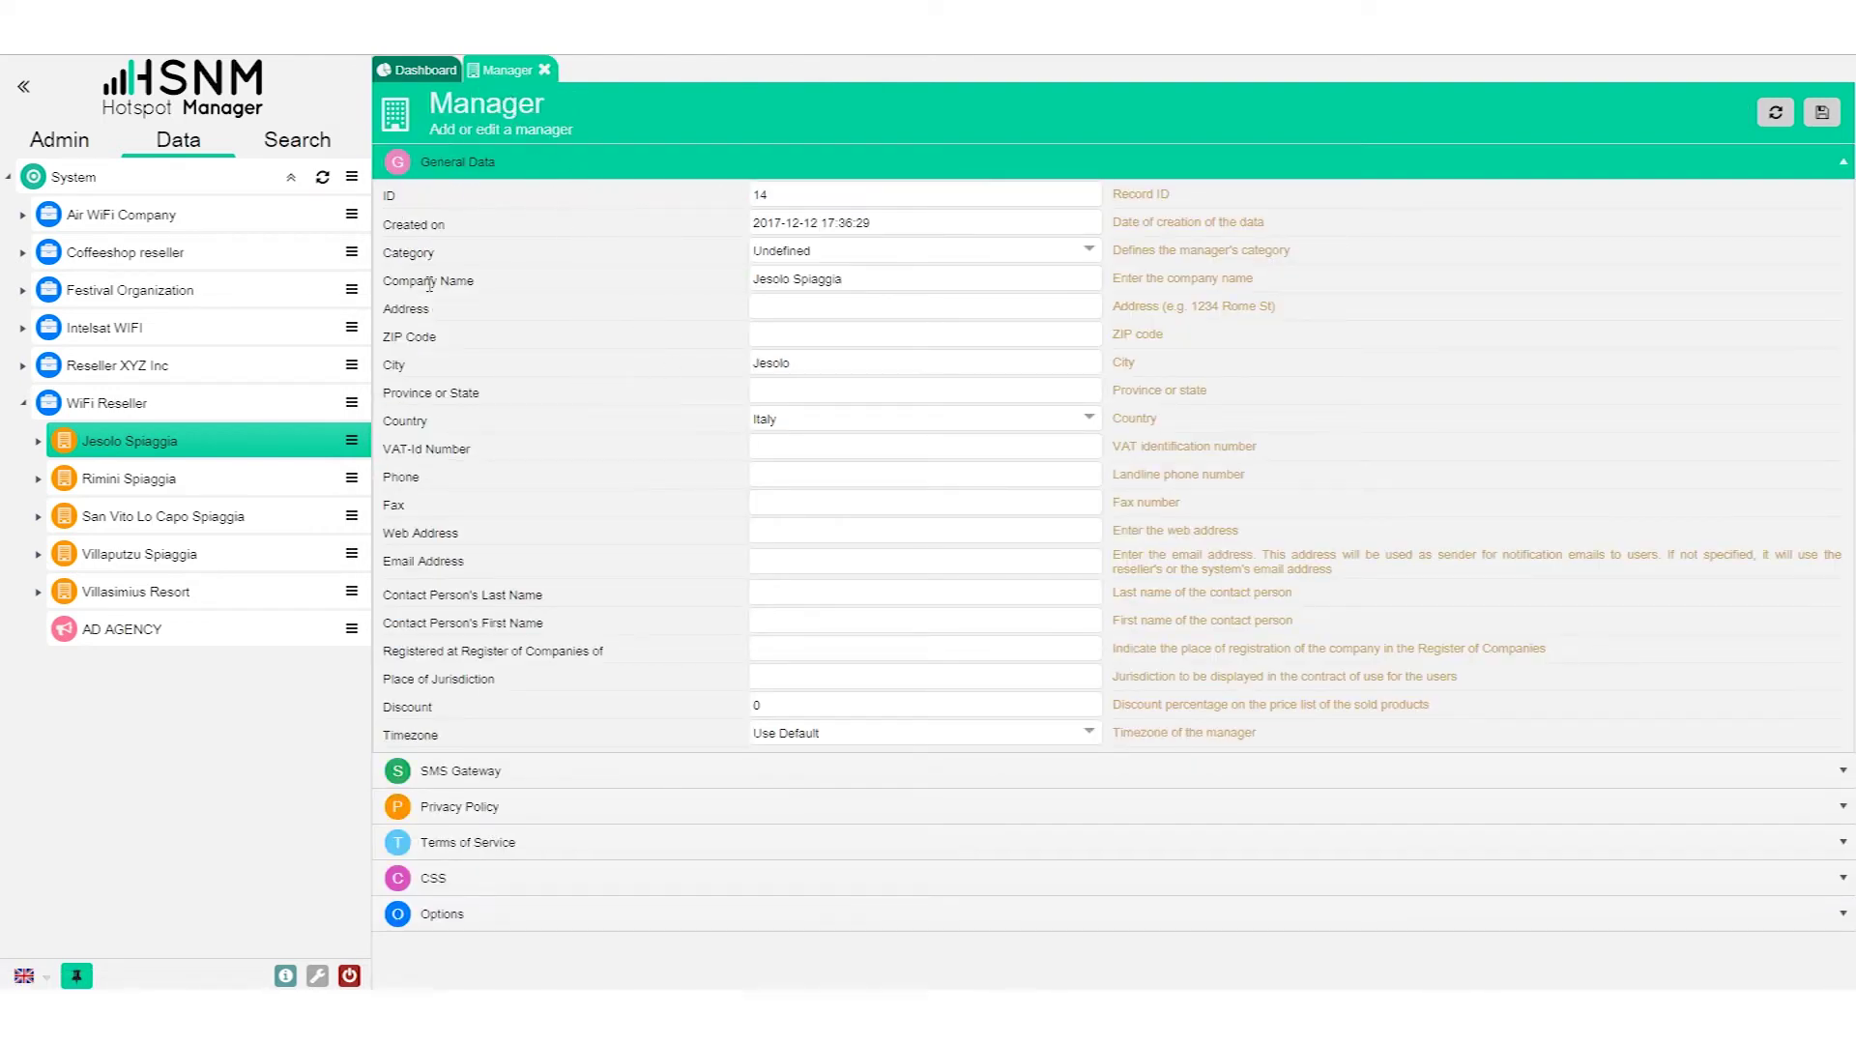
click(861, 251)
click(978, 502)
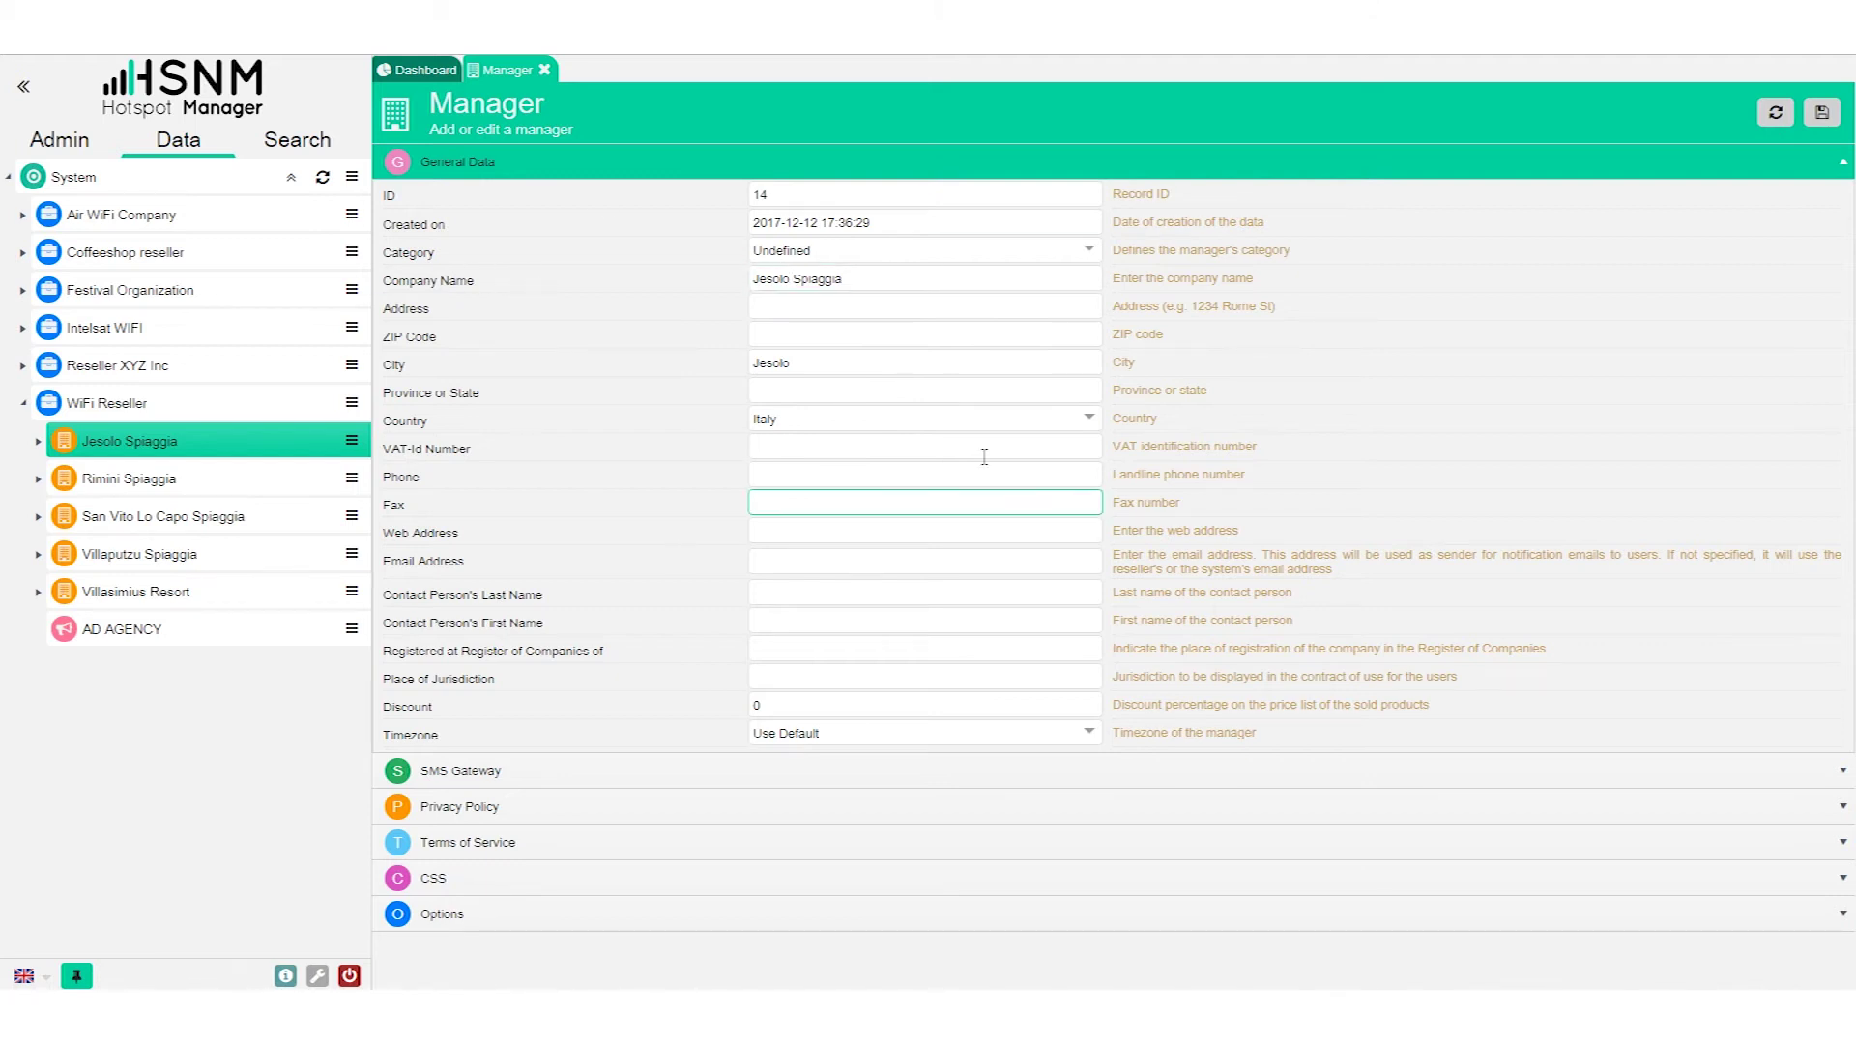
Browse the CSS, Privacy Policy, SMS Gateway and Terms of Service sections, then close and expand Jesolo Spiaggia.
click(534, 880)
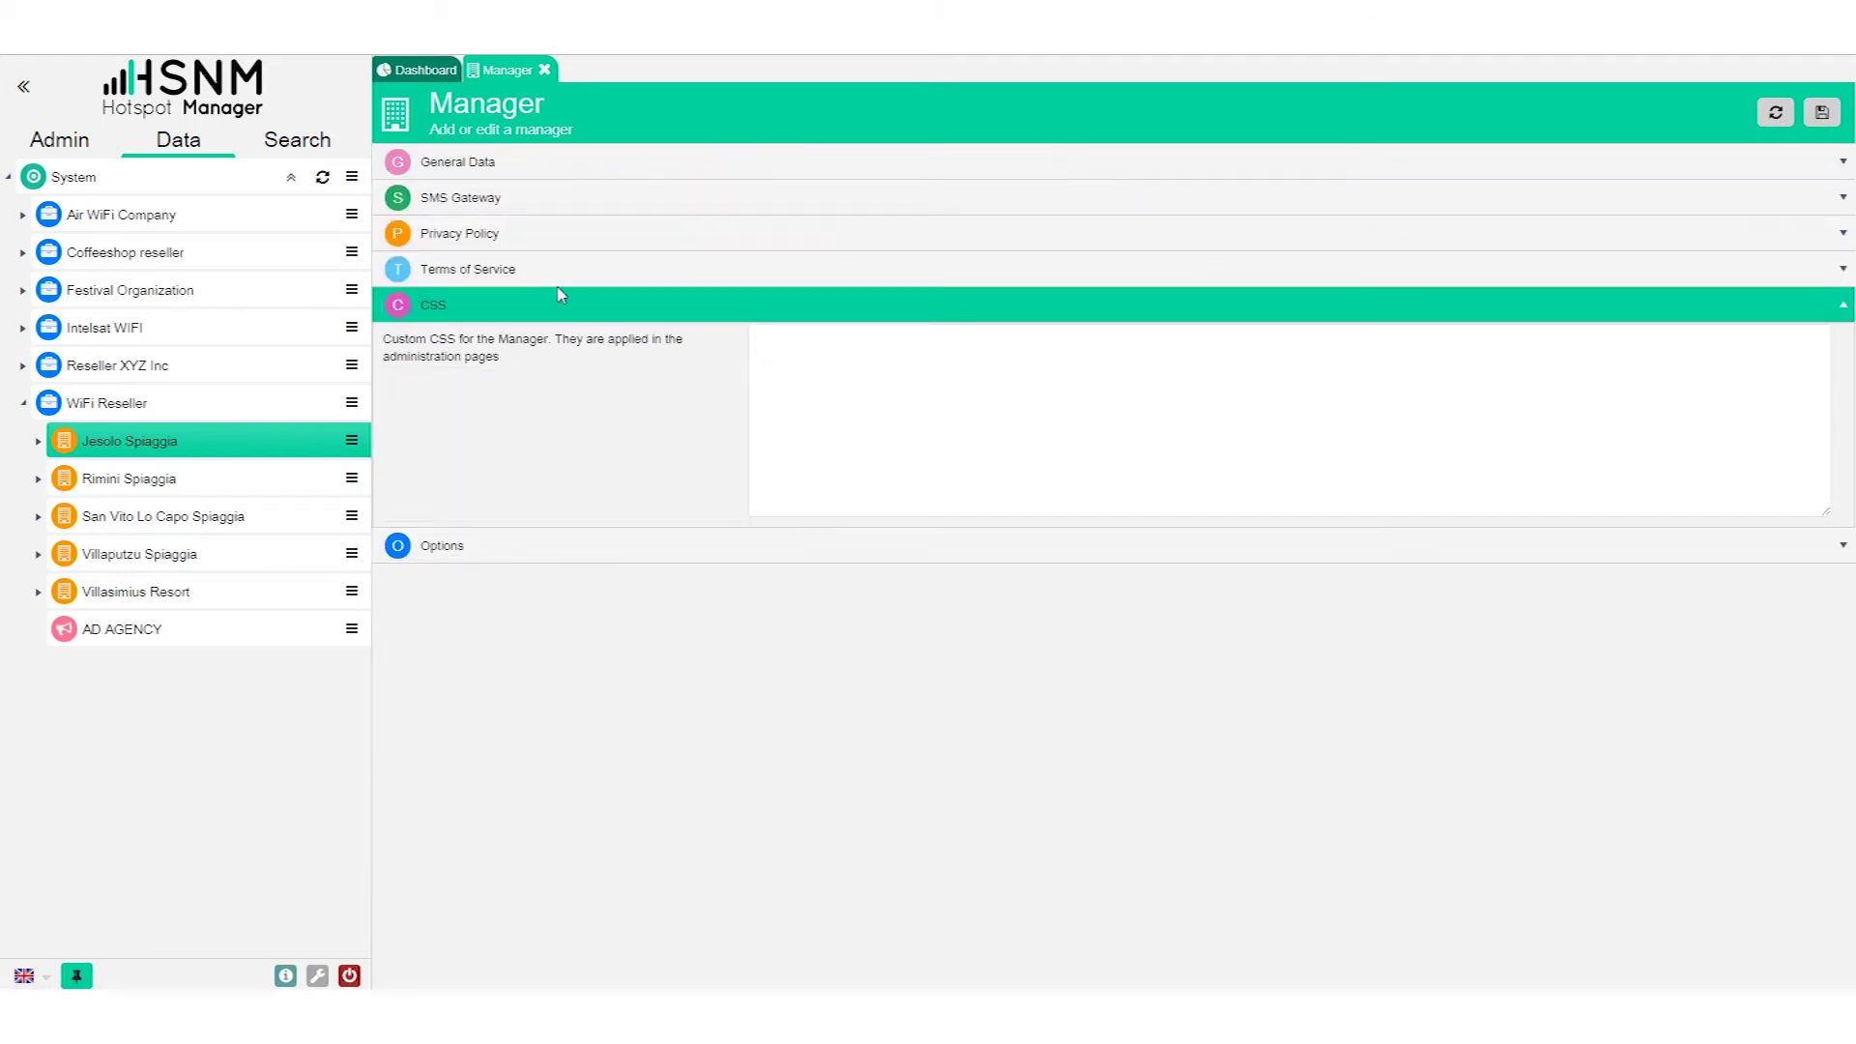
click(495, 235)
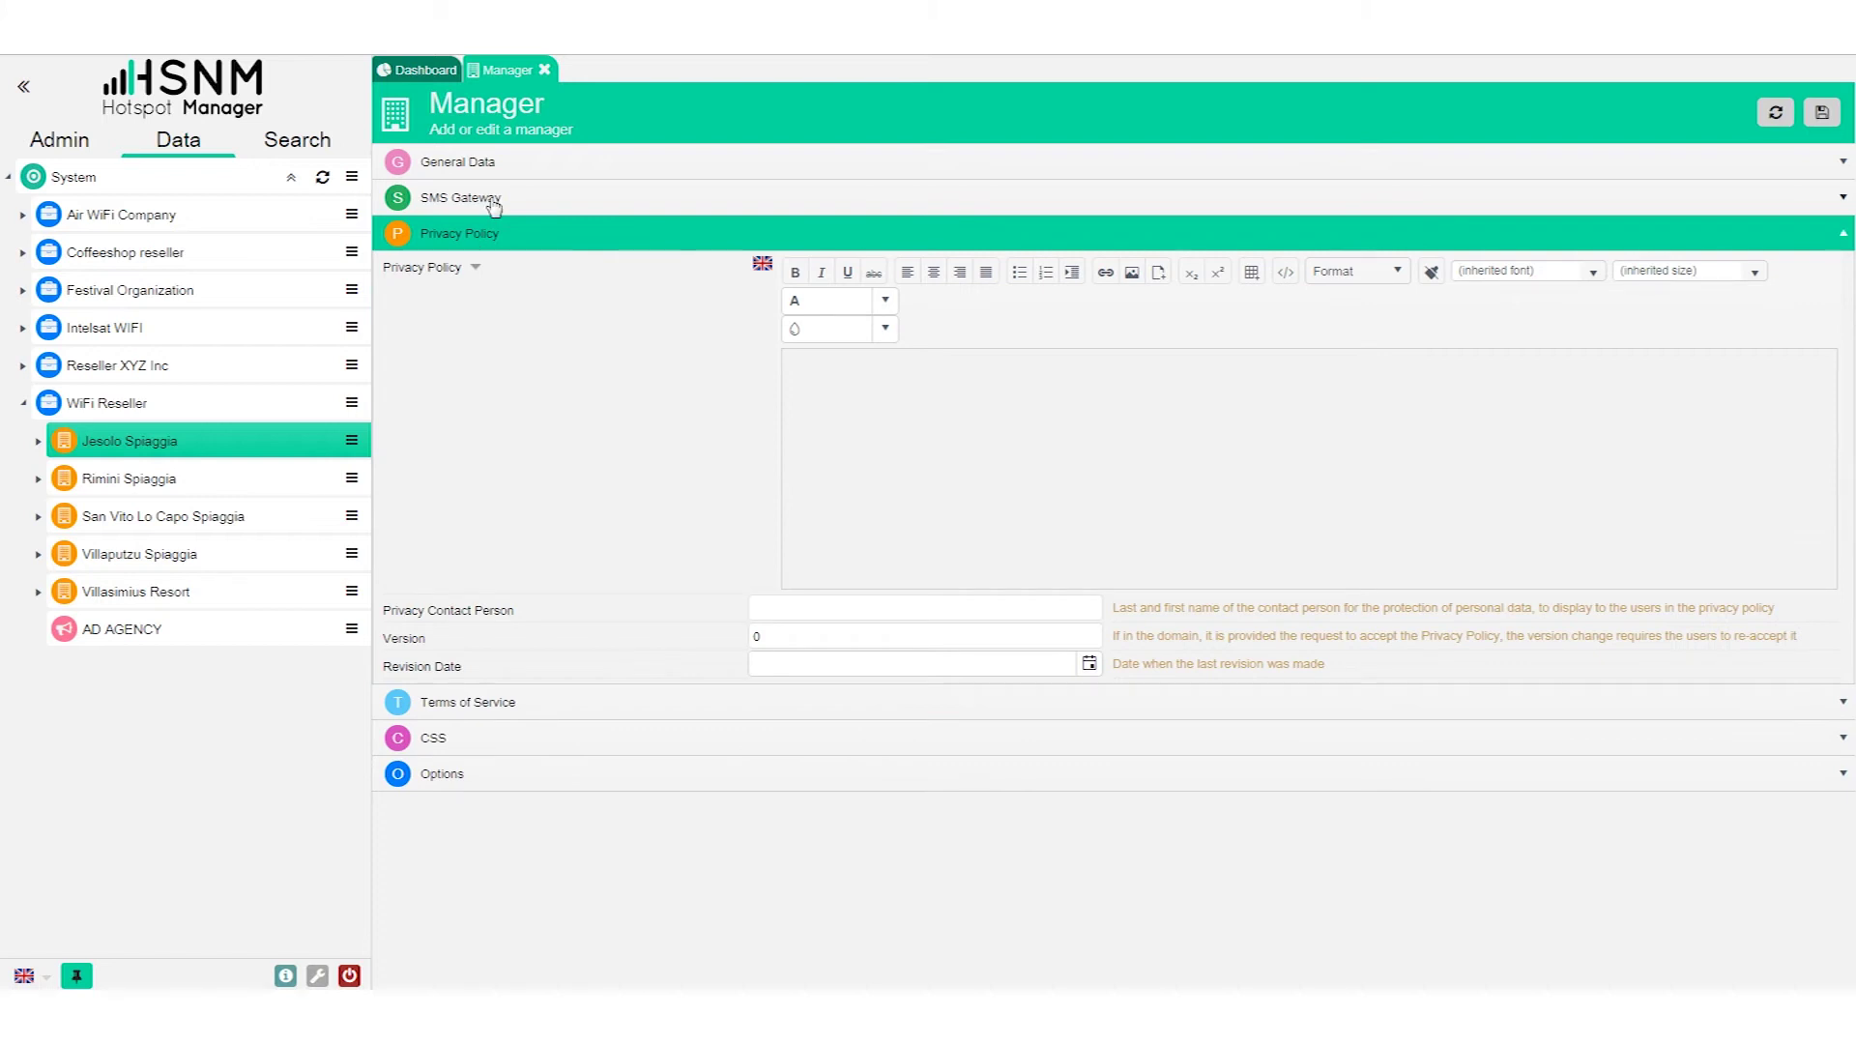
click(494, 203)
click(482, 388)
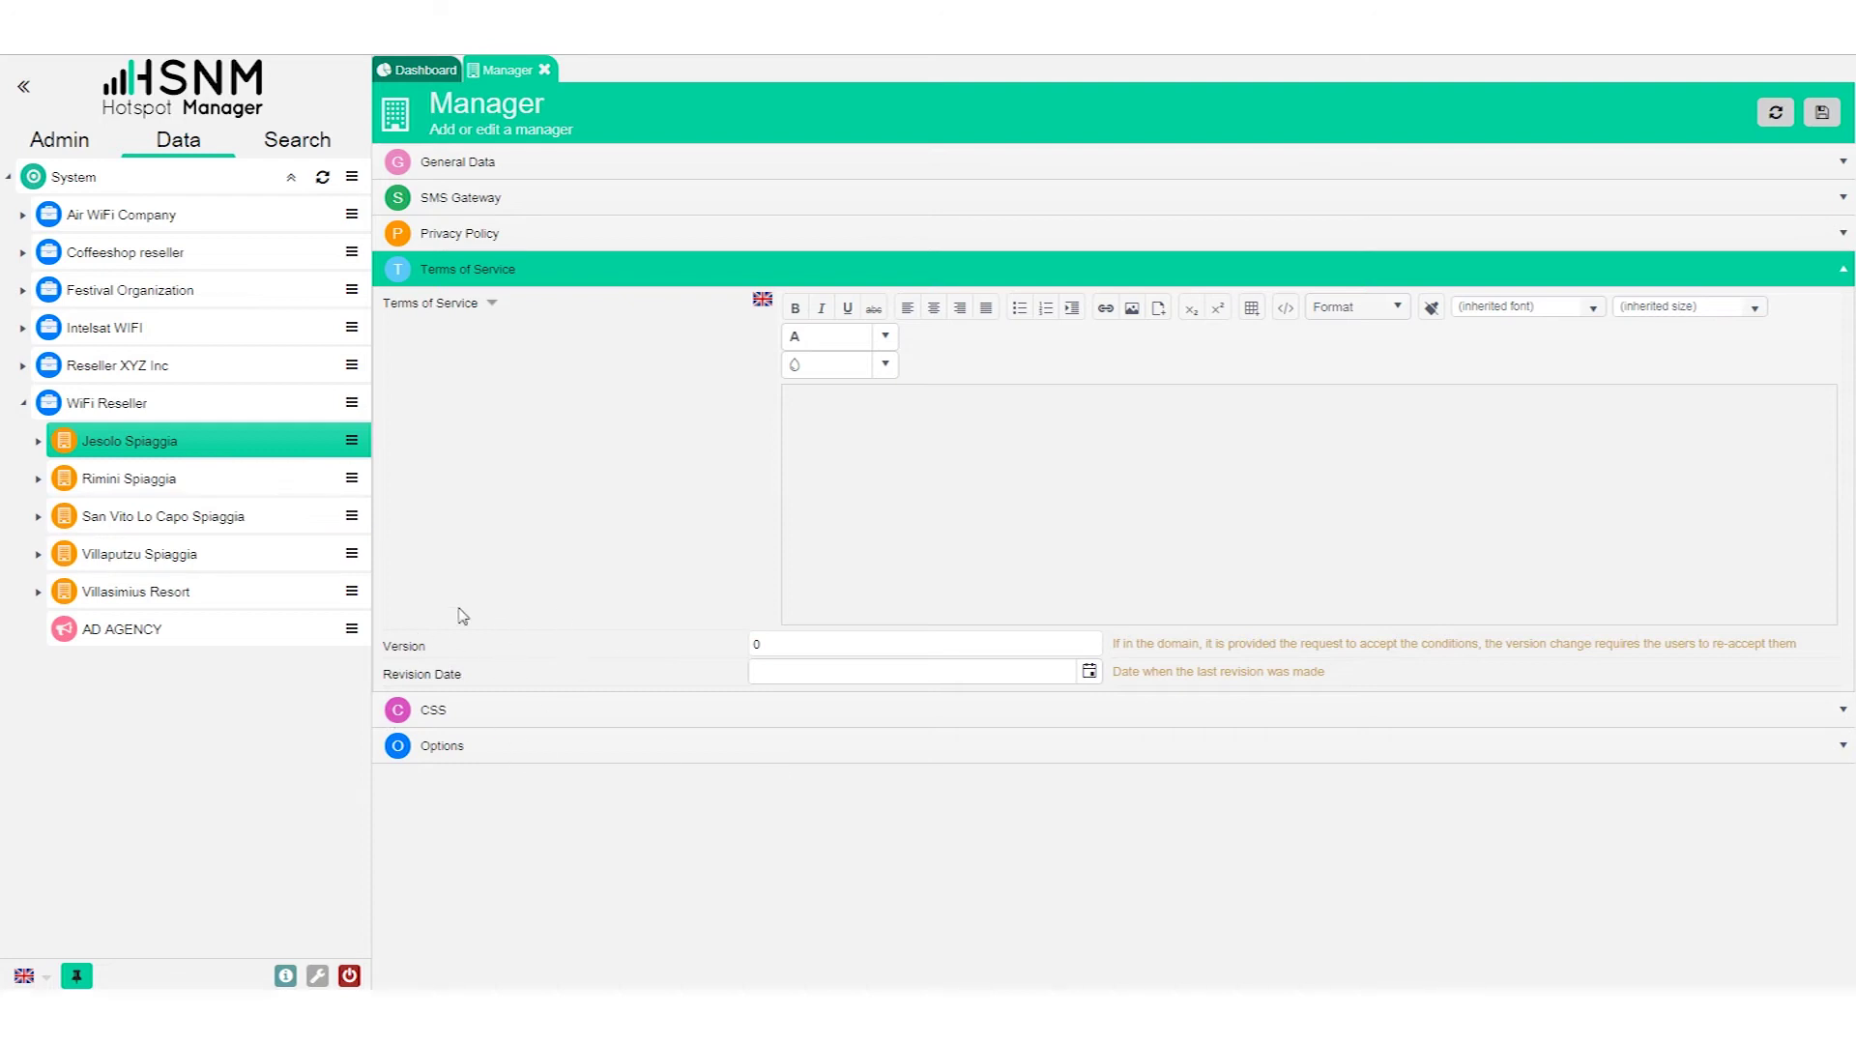
click(488, 200)
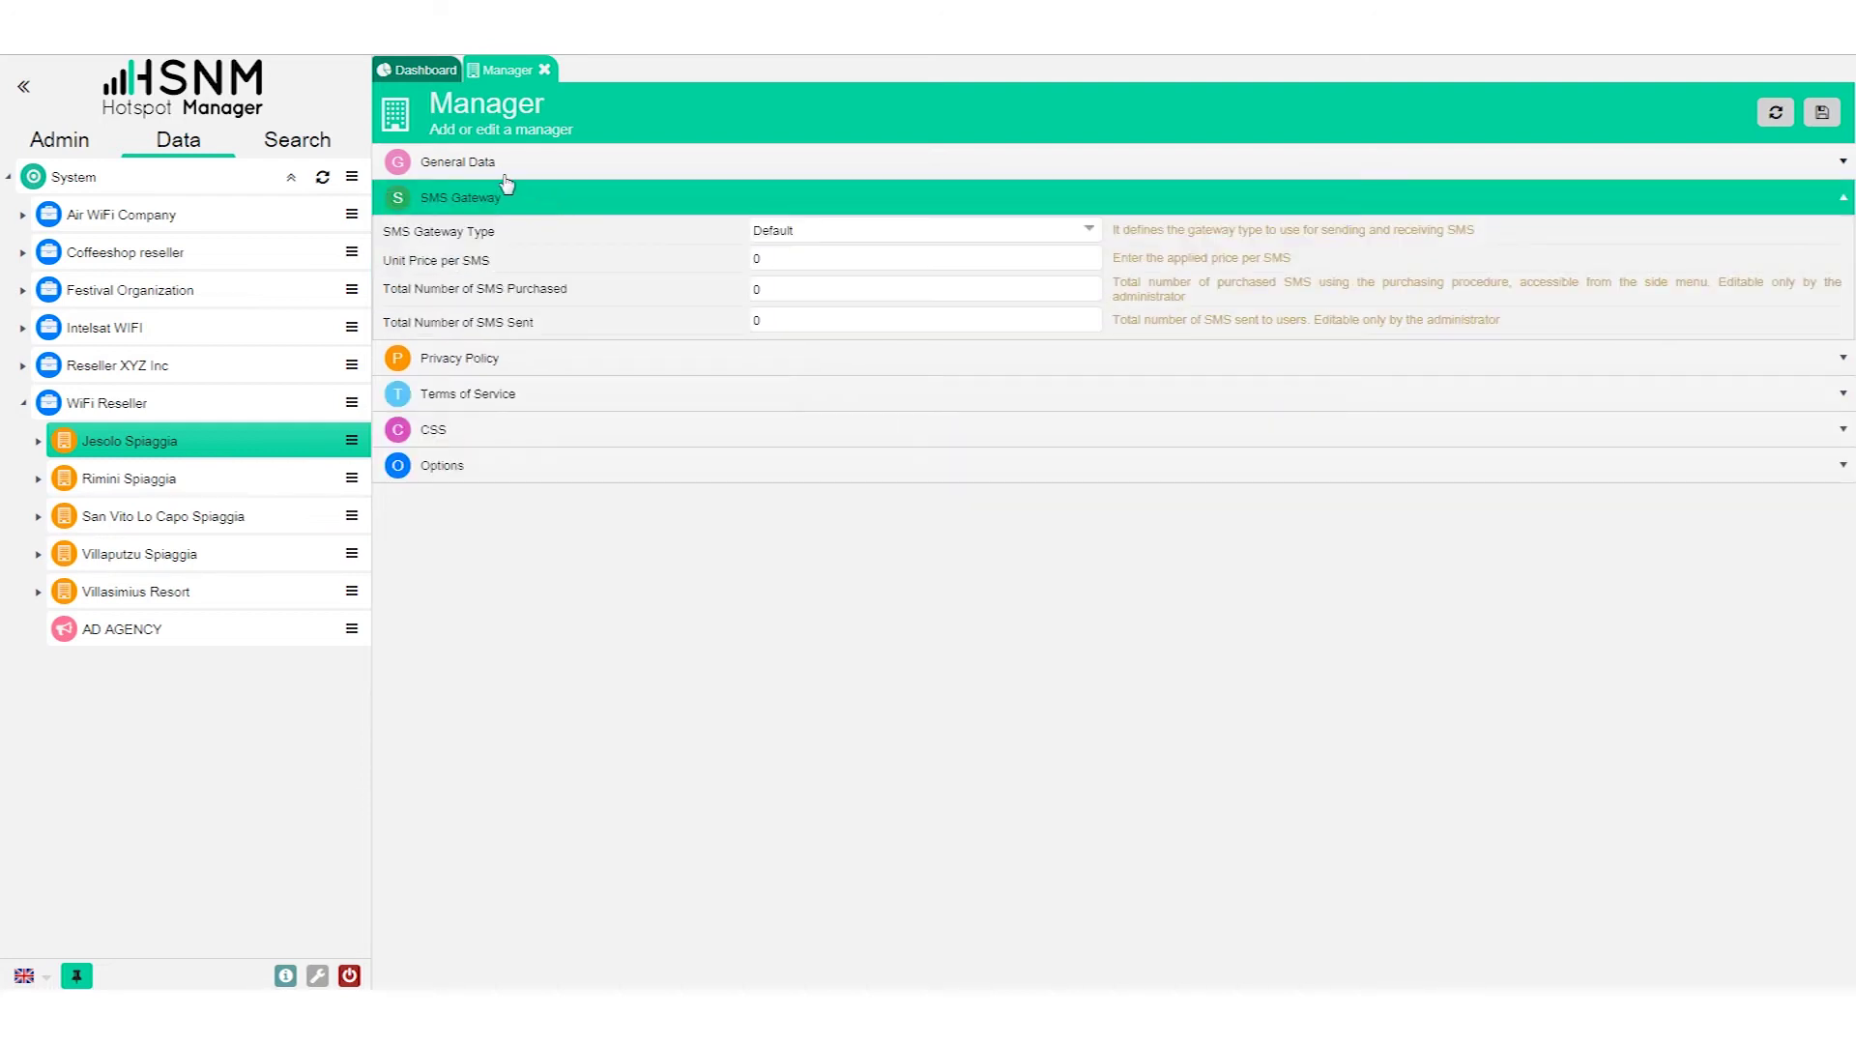
click(495, 164)
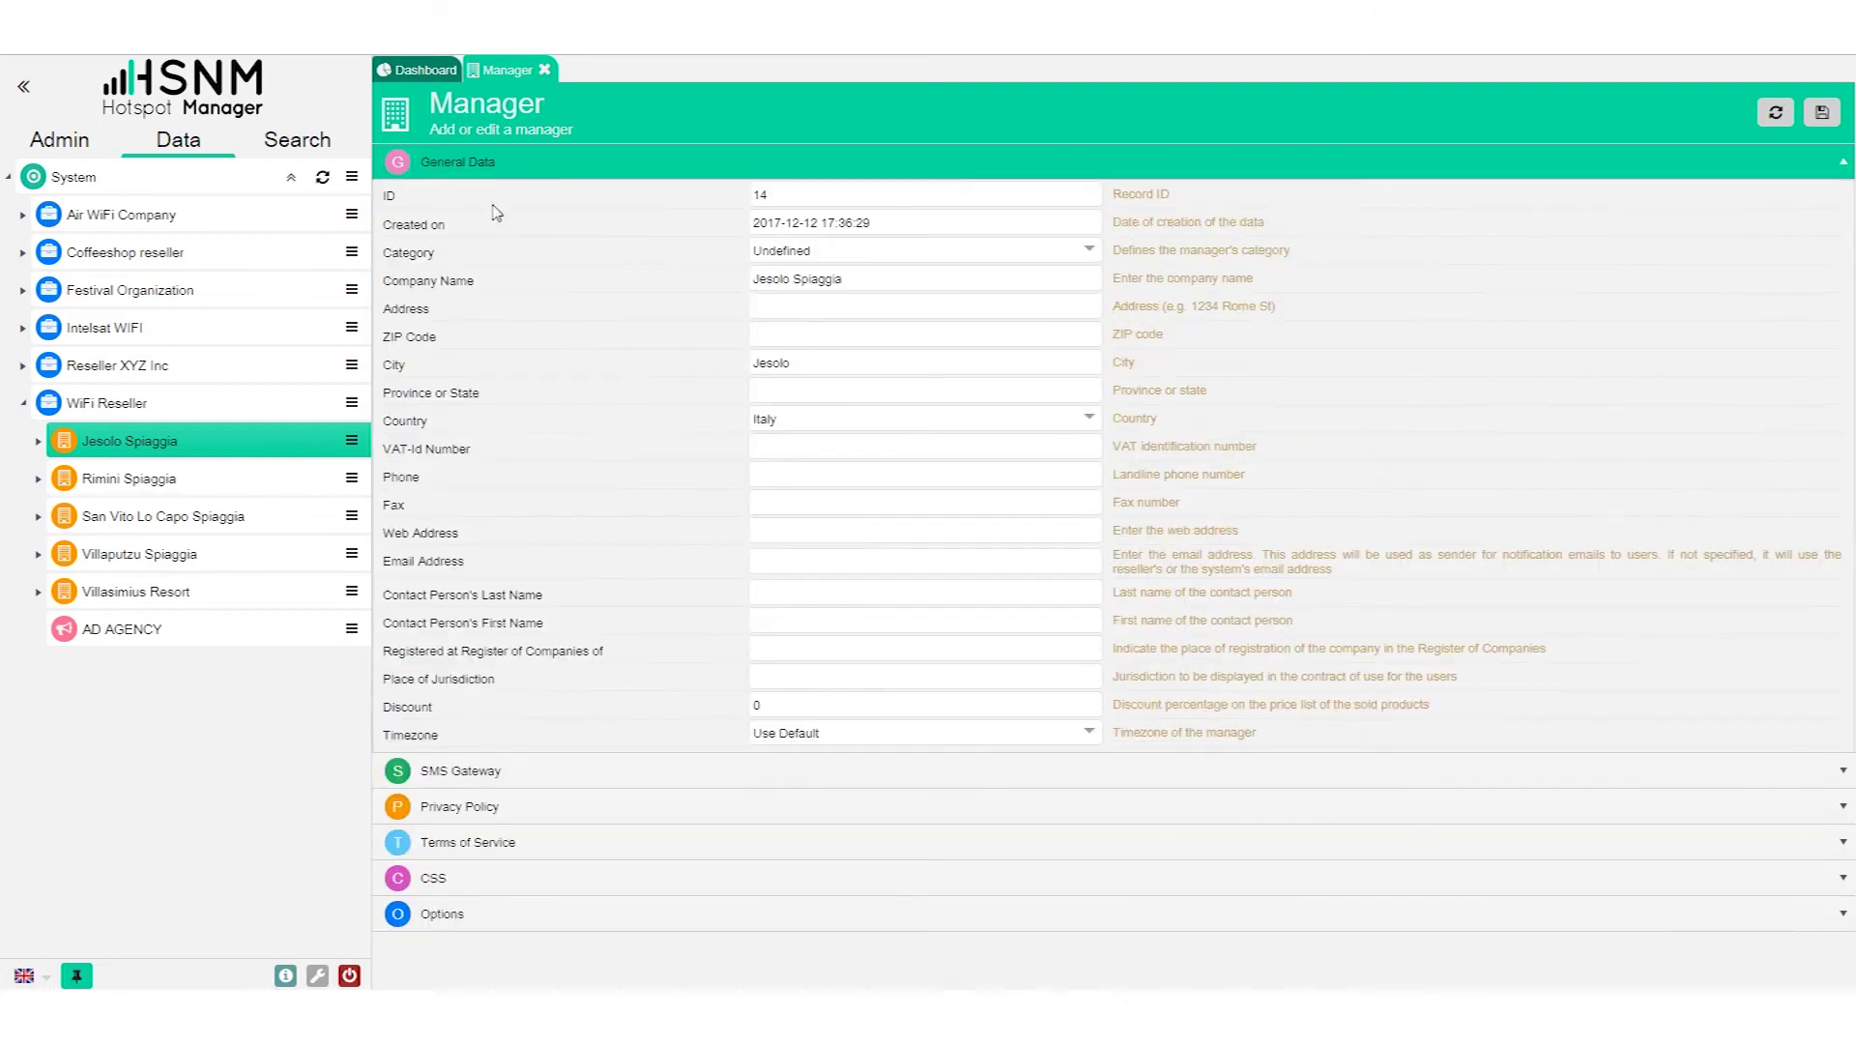
click(544, 70)
click(38, 441)
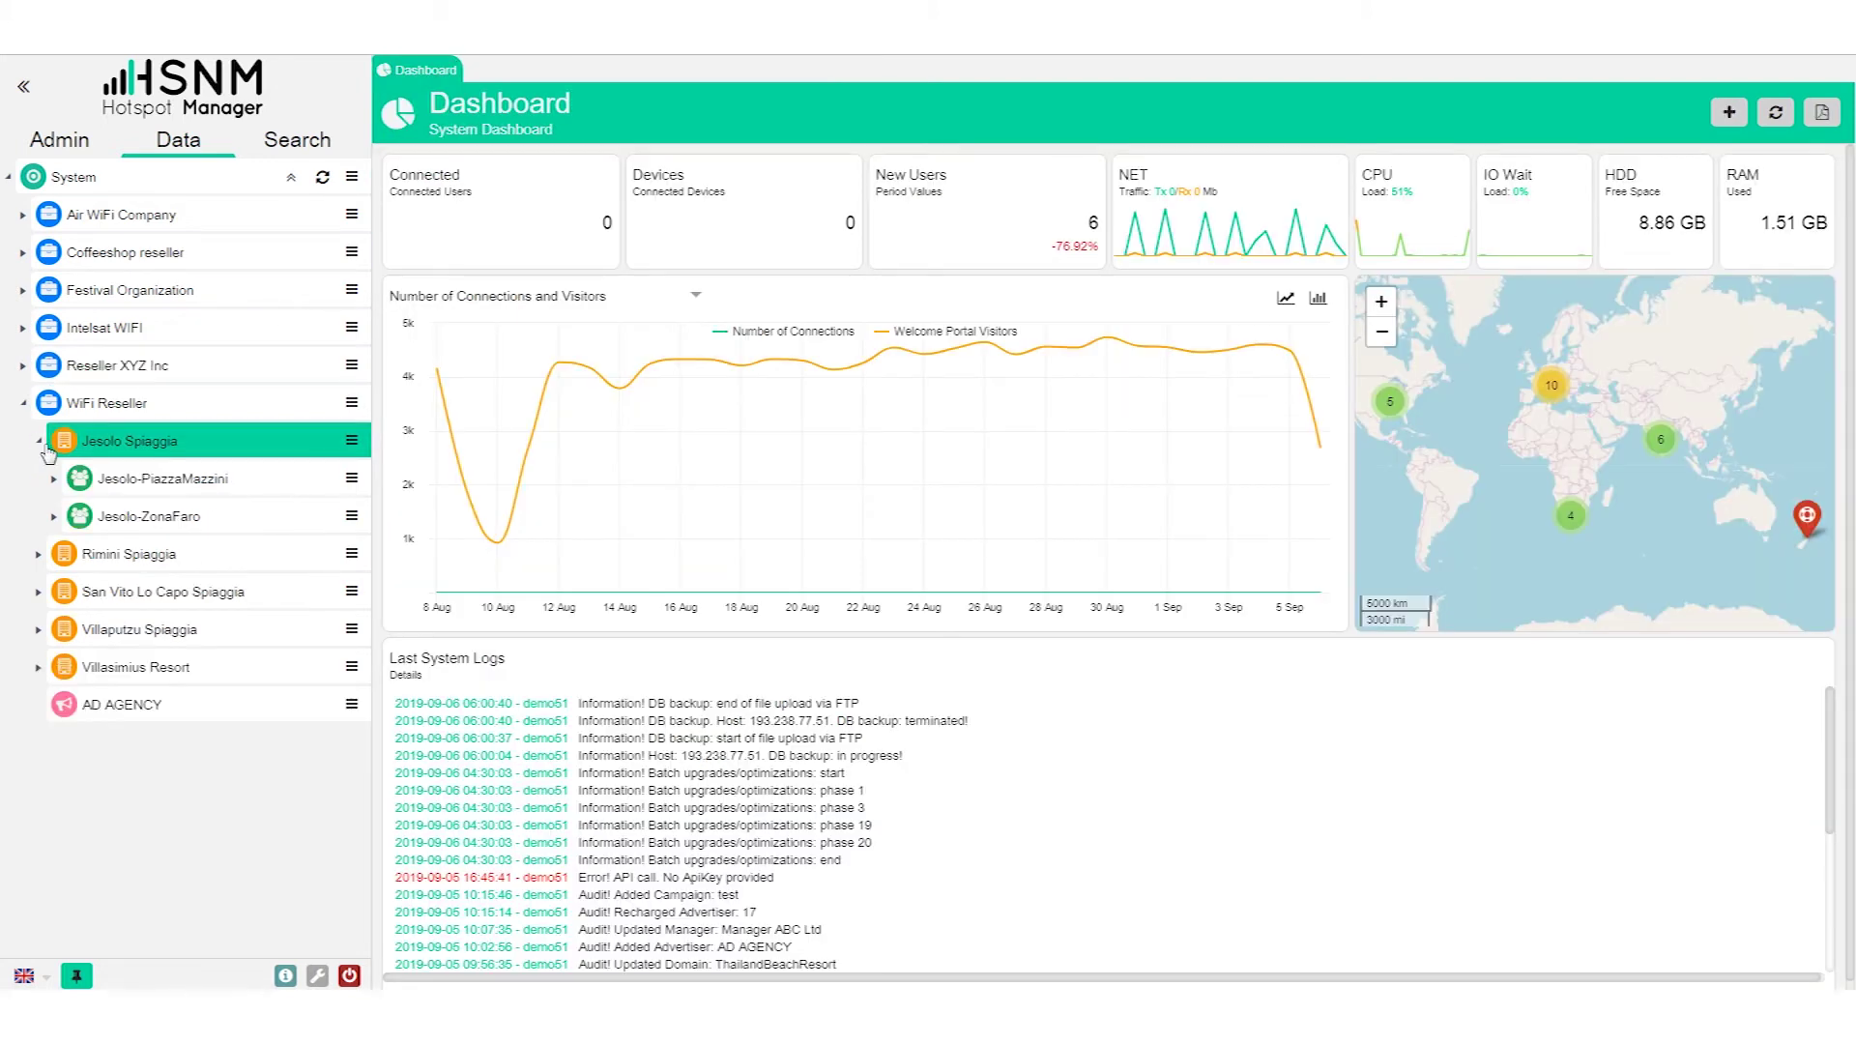
Expand Jesolo-PiazzaMazzini to its two gateways and choose Add Domain under Jesolo Spiaggia.
click(55, 480)
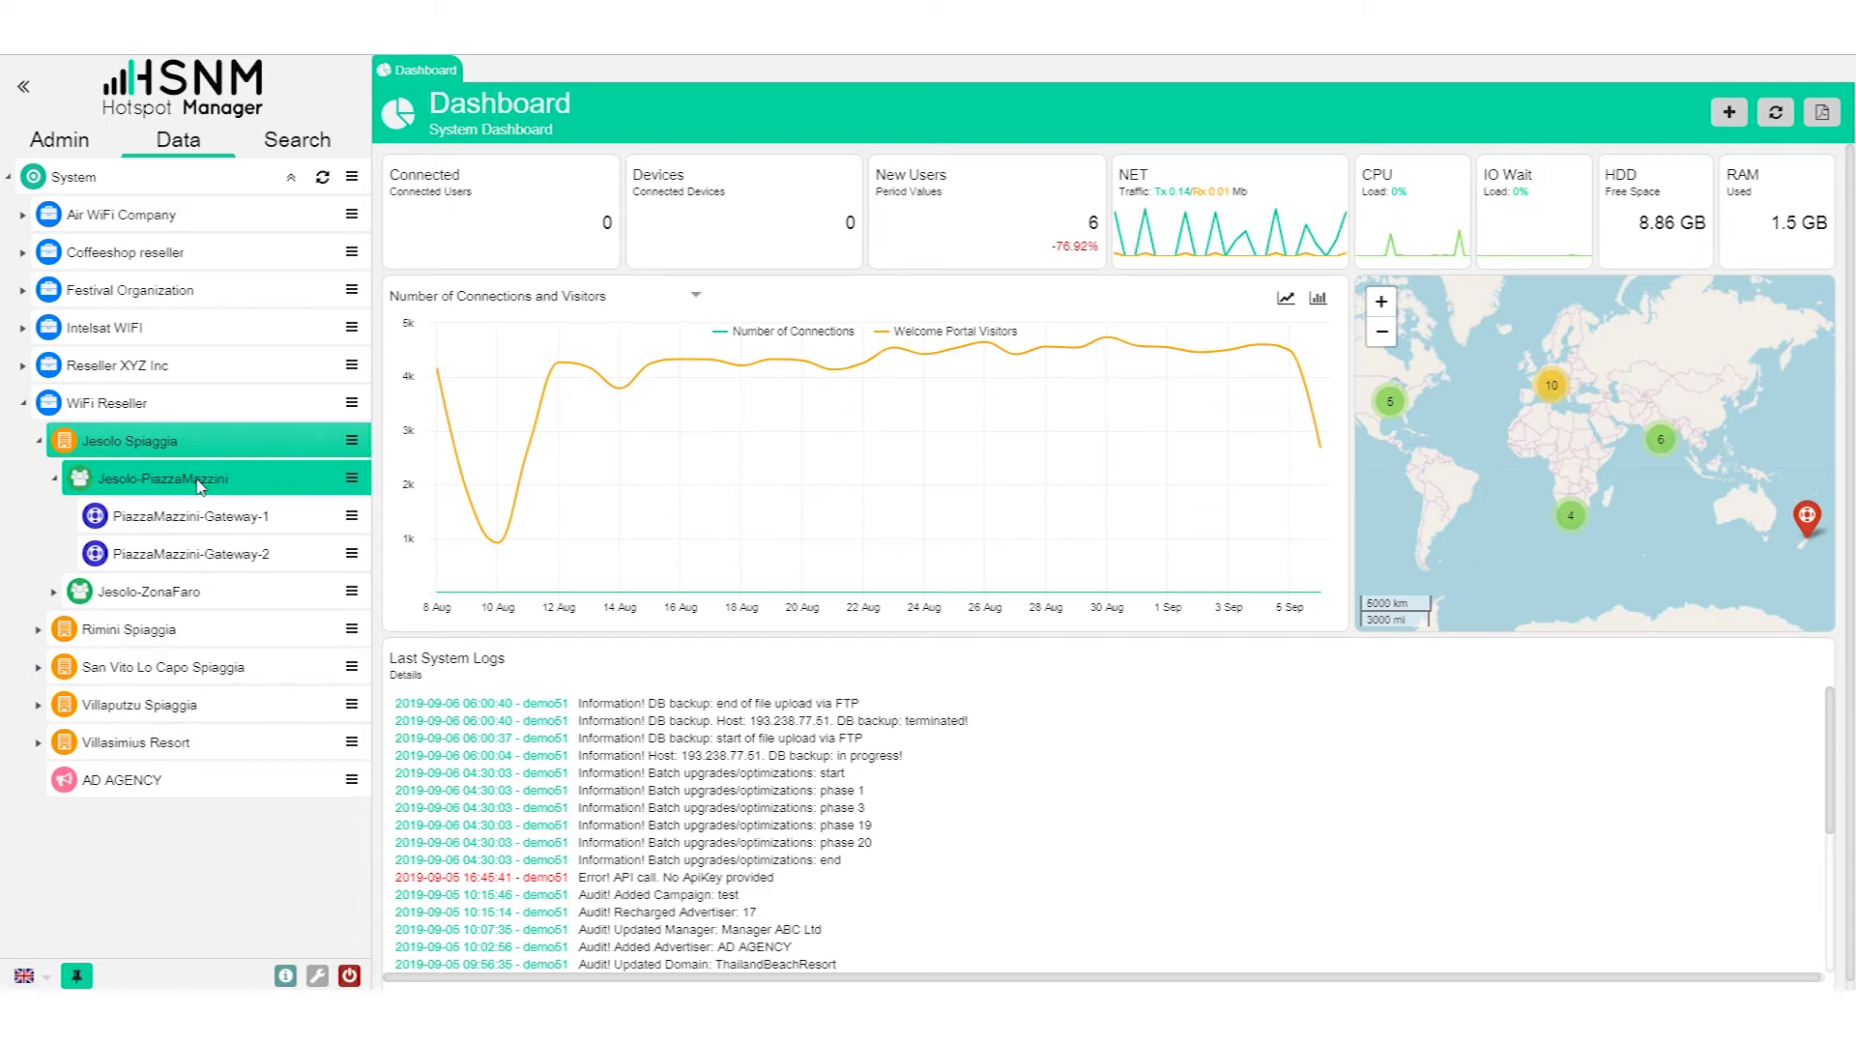
click(351, 440)
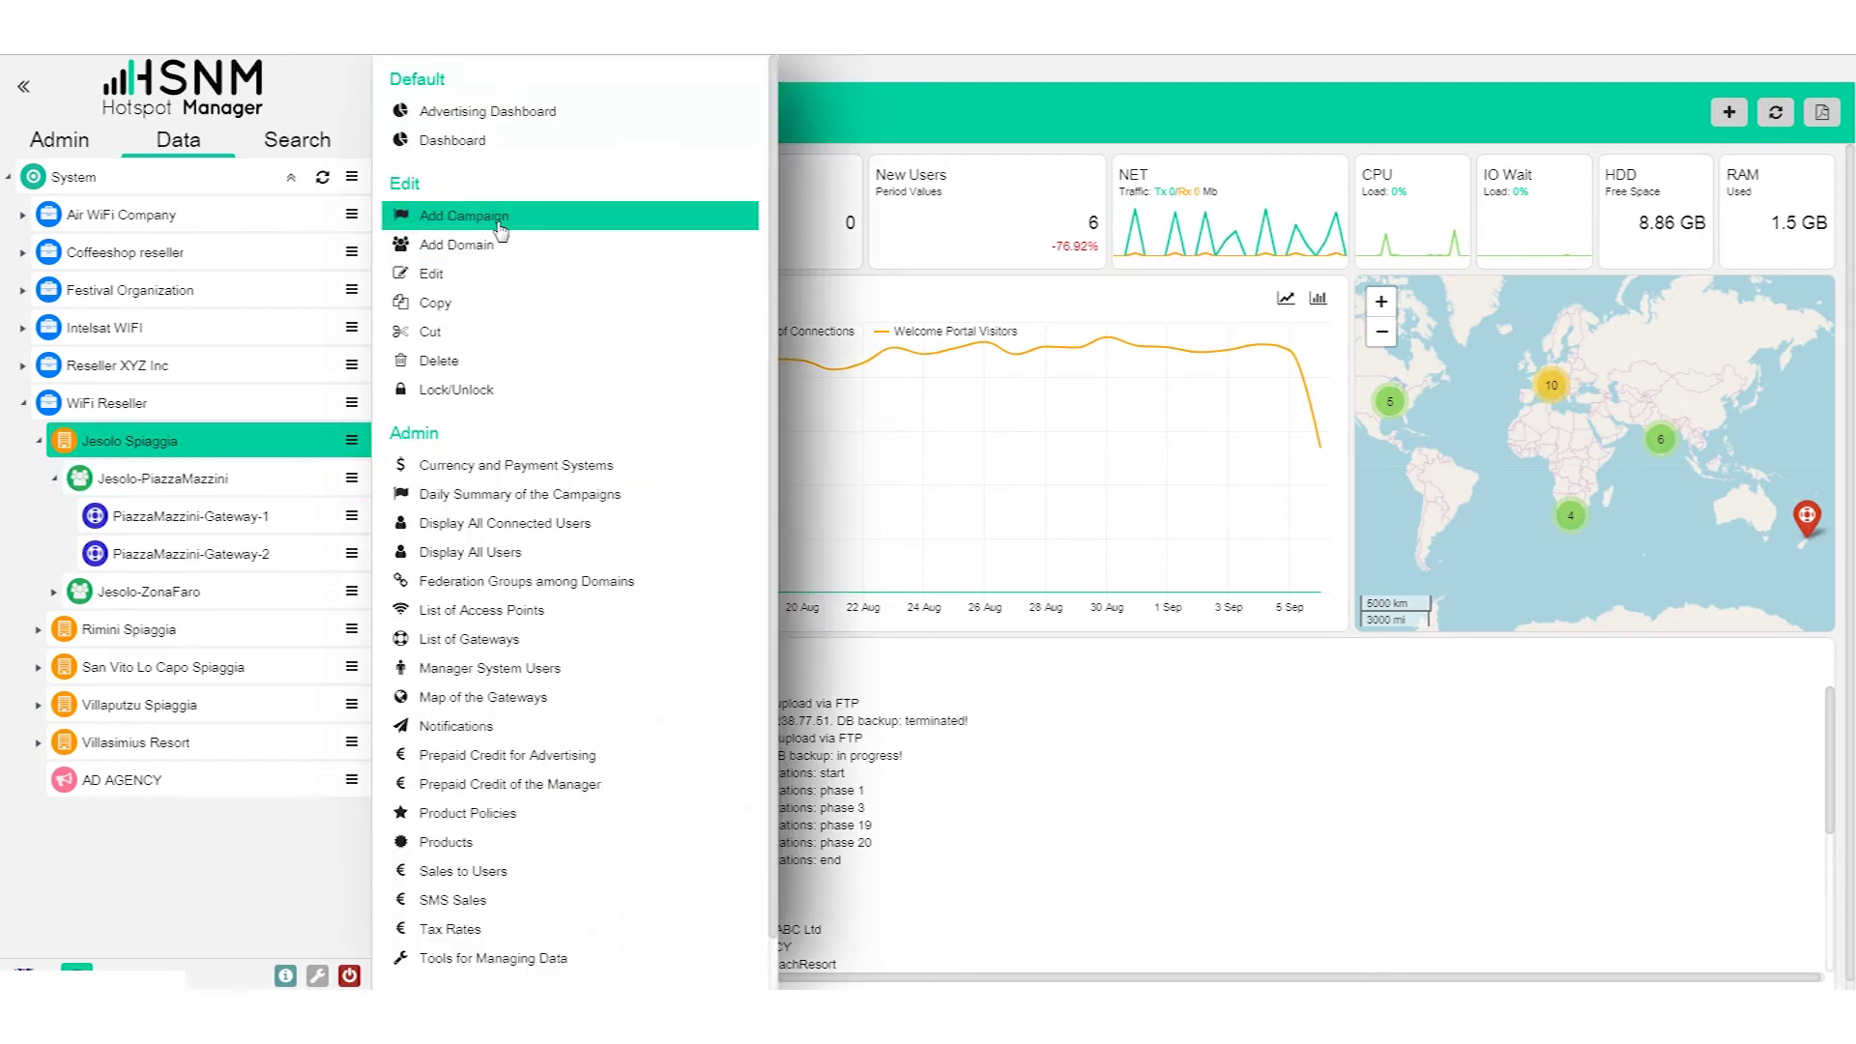
click(540, 251)
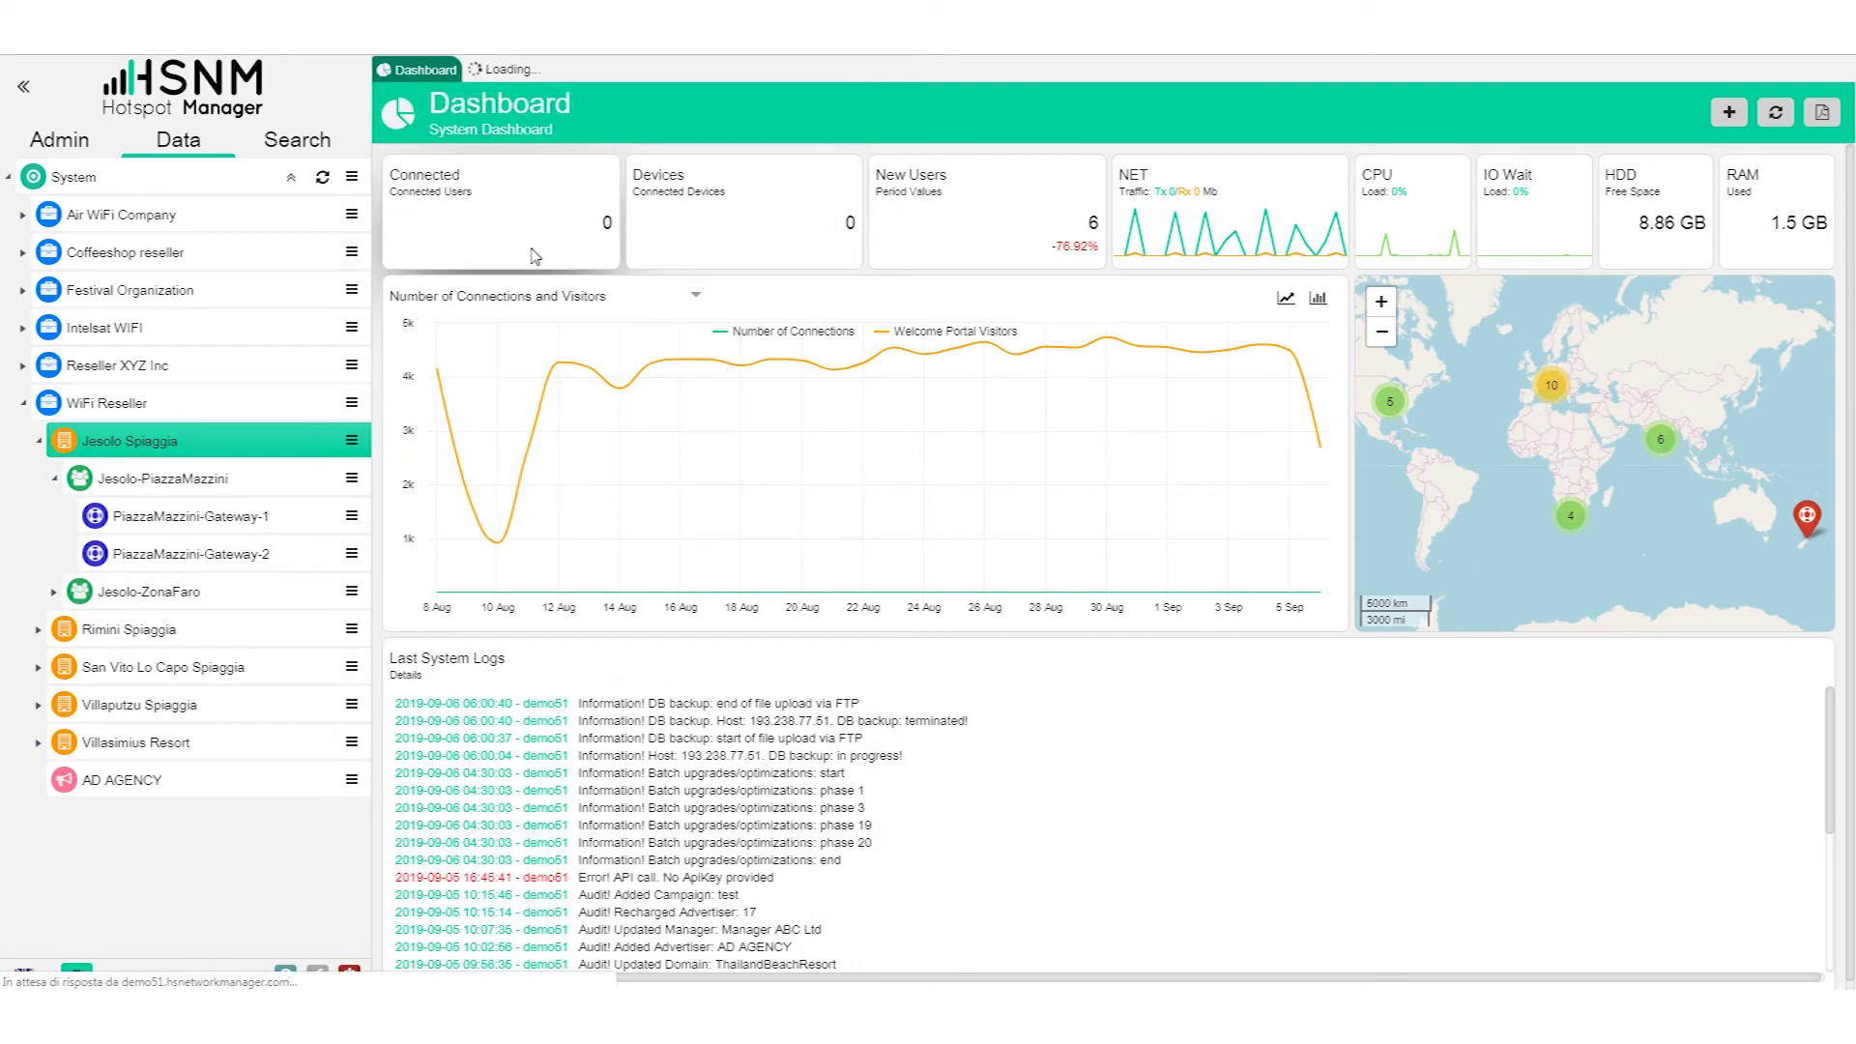
Check the new domain's General Data (name Domain1), then open PiazzaMazzini-Gateway-1 for editing.
click(488, 164)
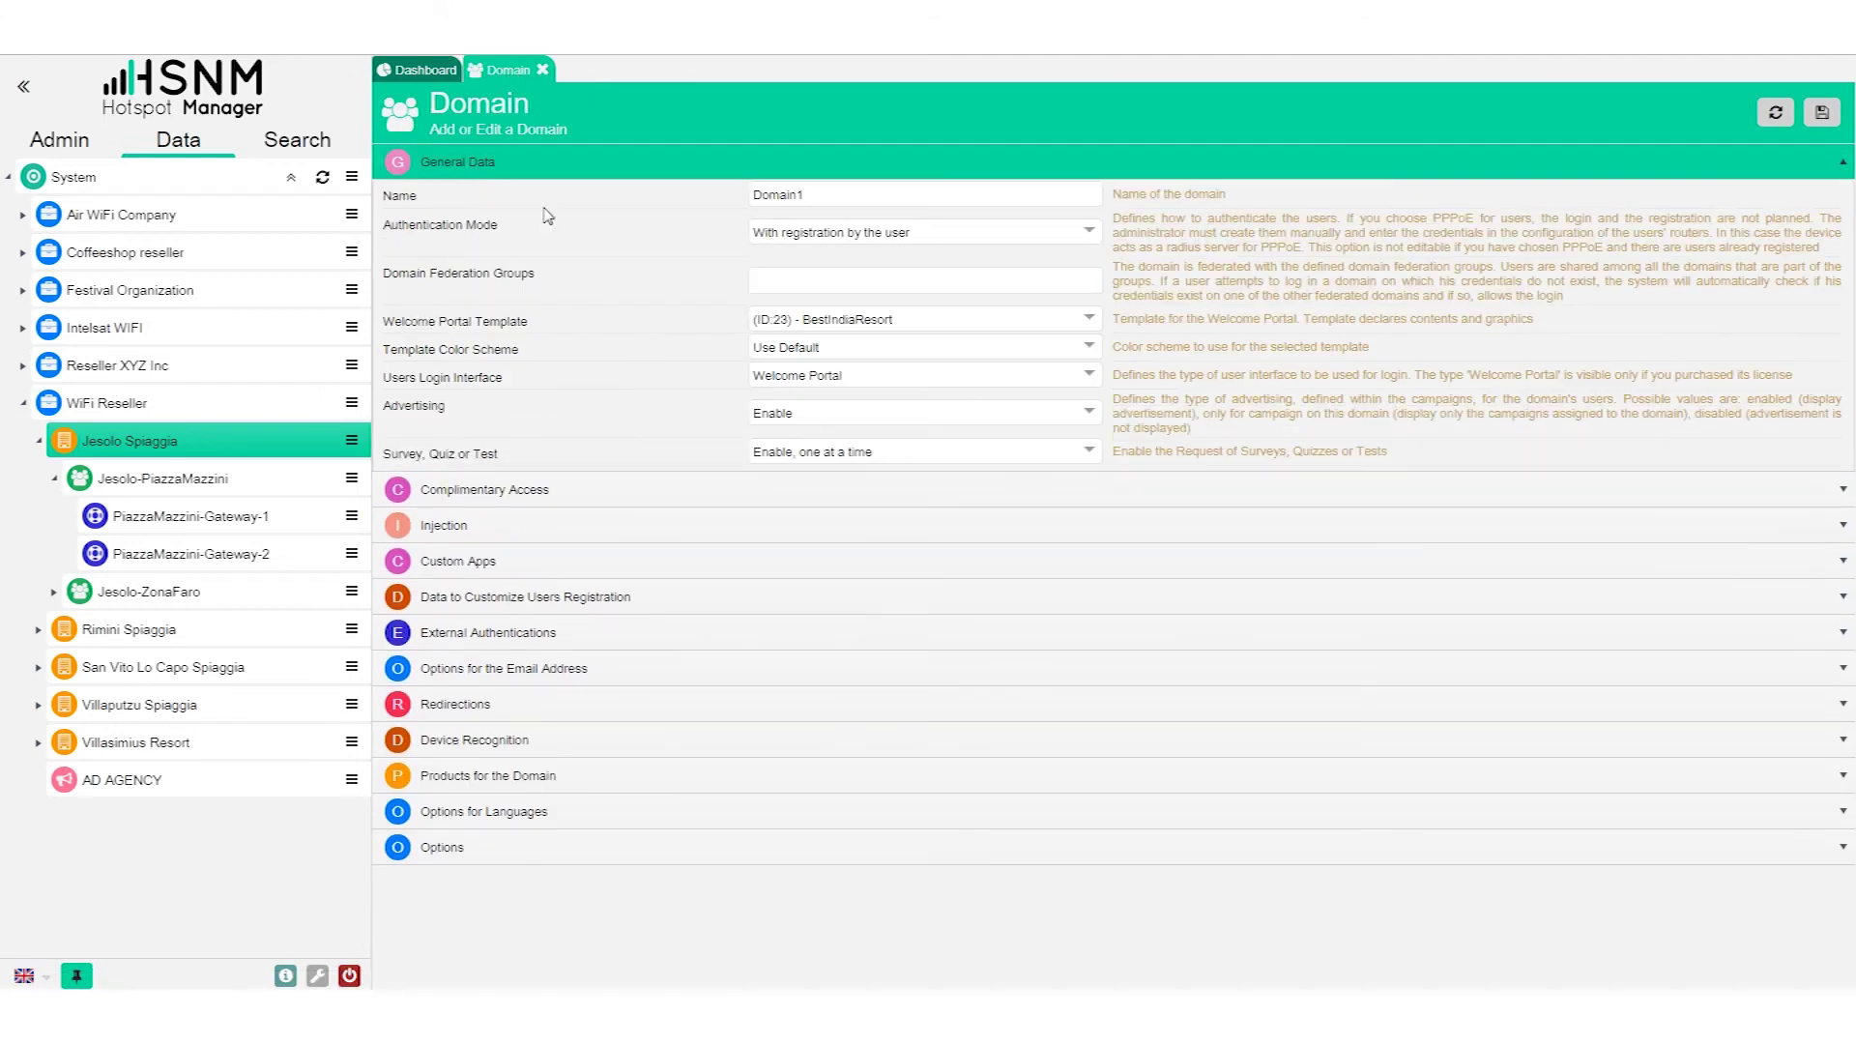
click(687, 194)
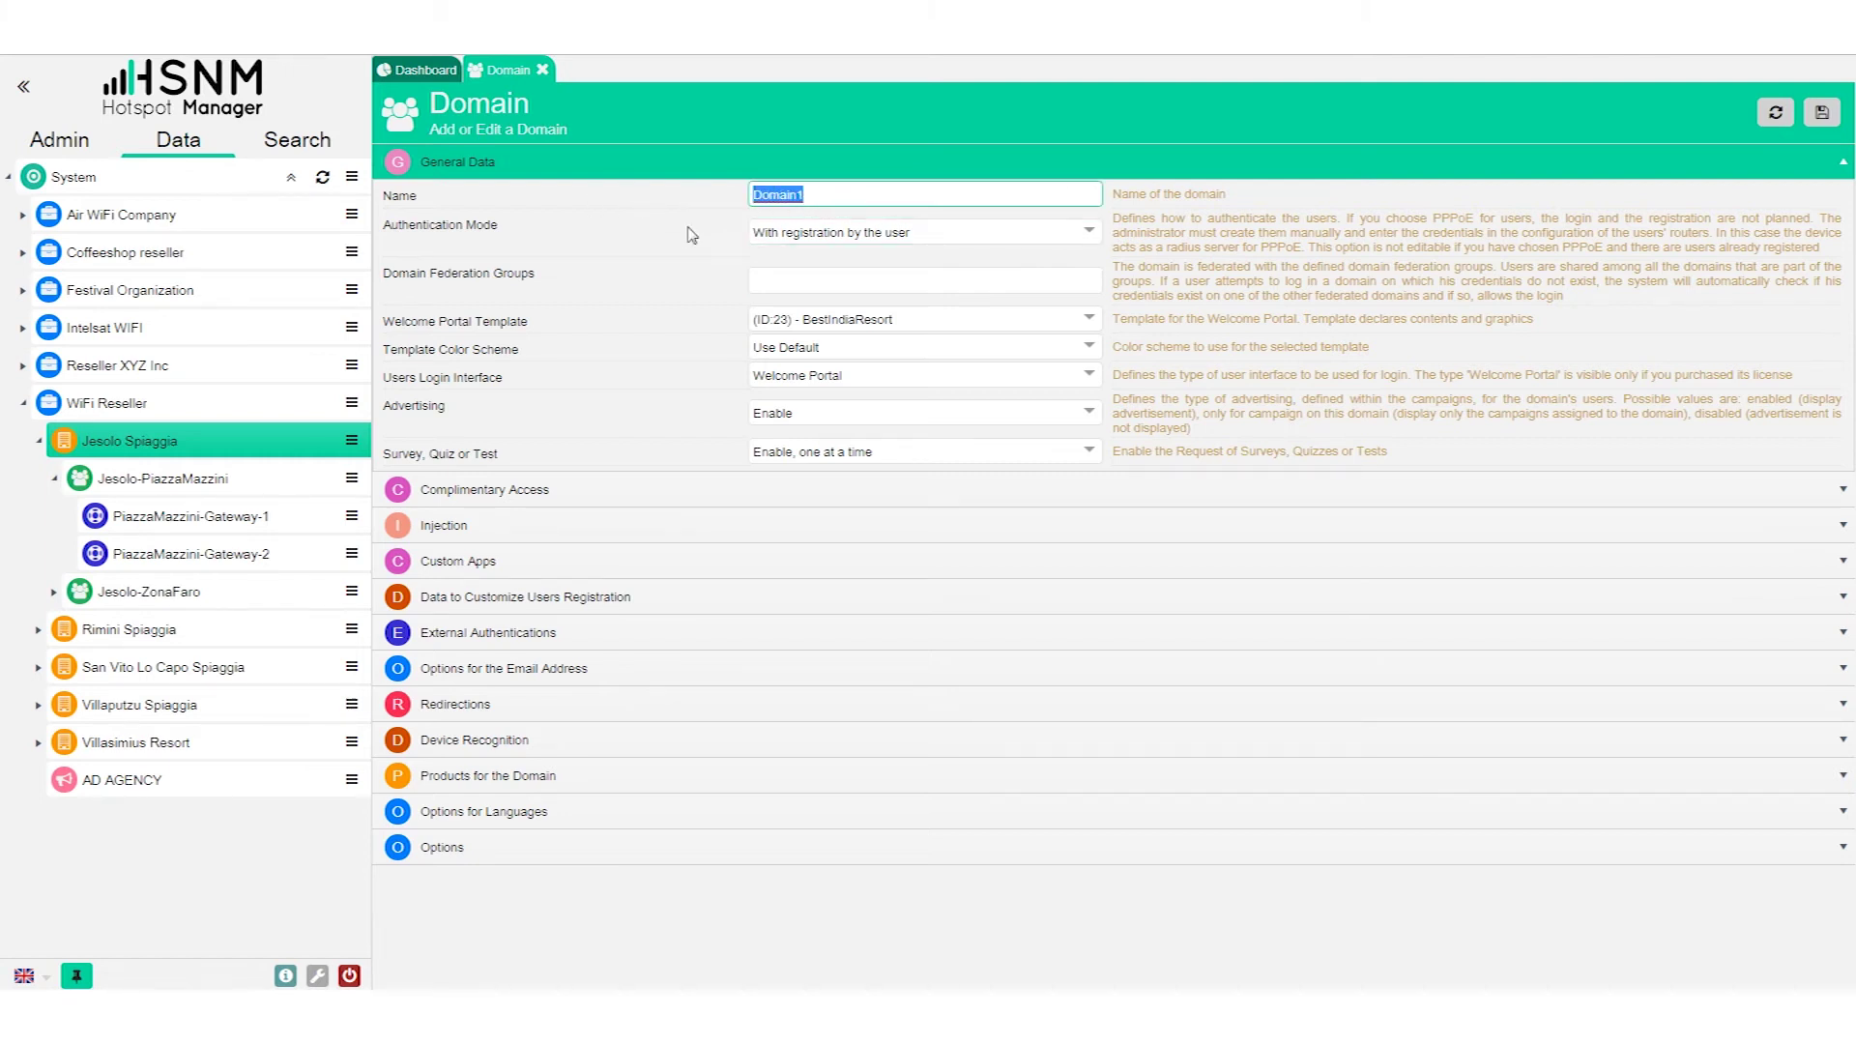
click(354, 481)
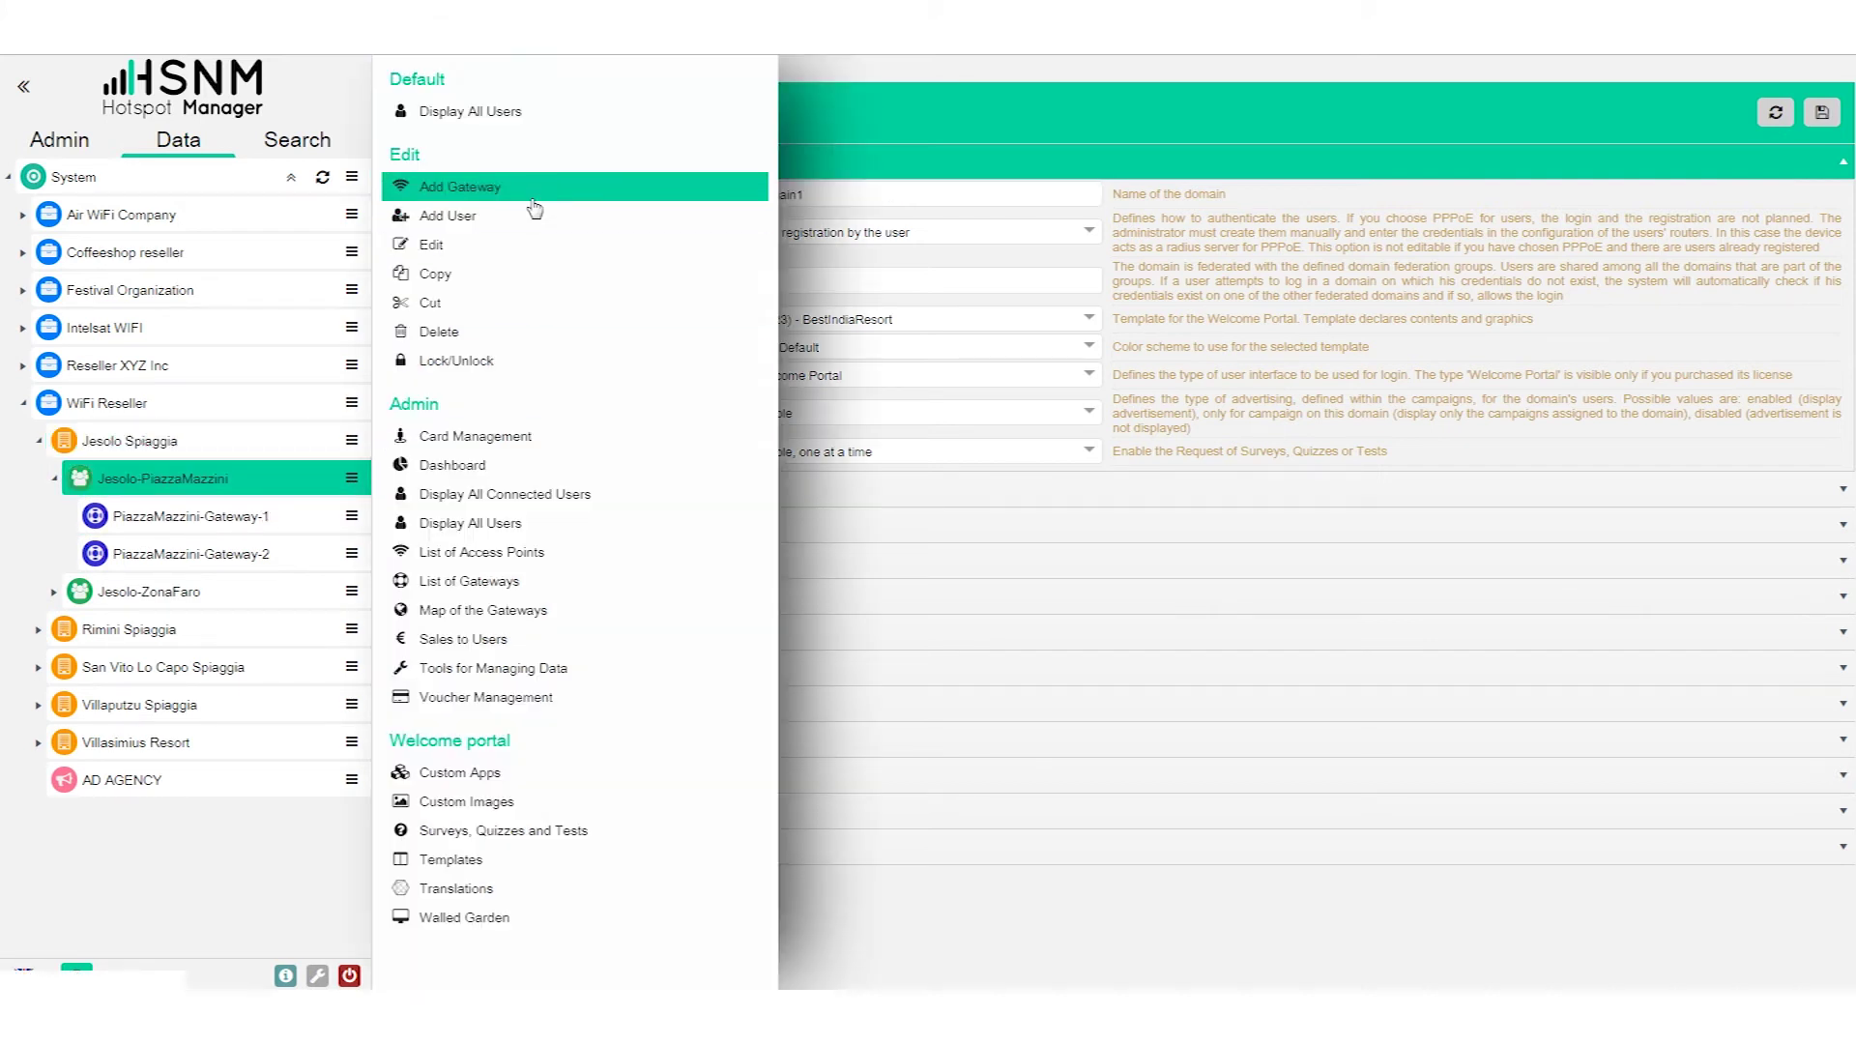
click(351, 518)
click(567, 253)
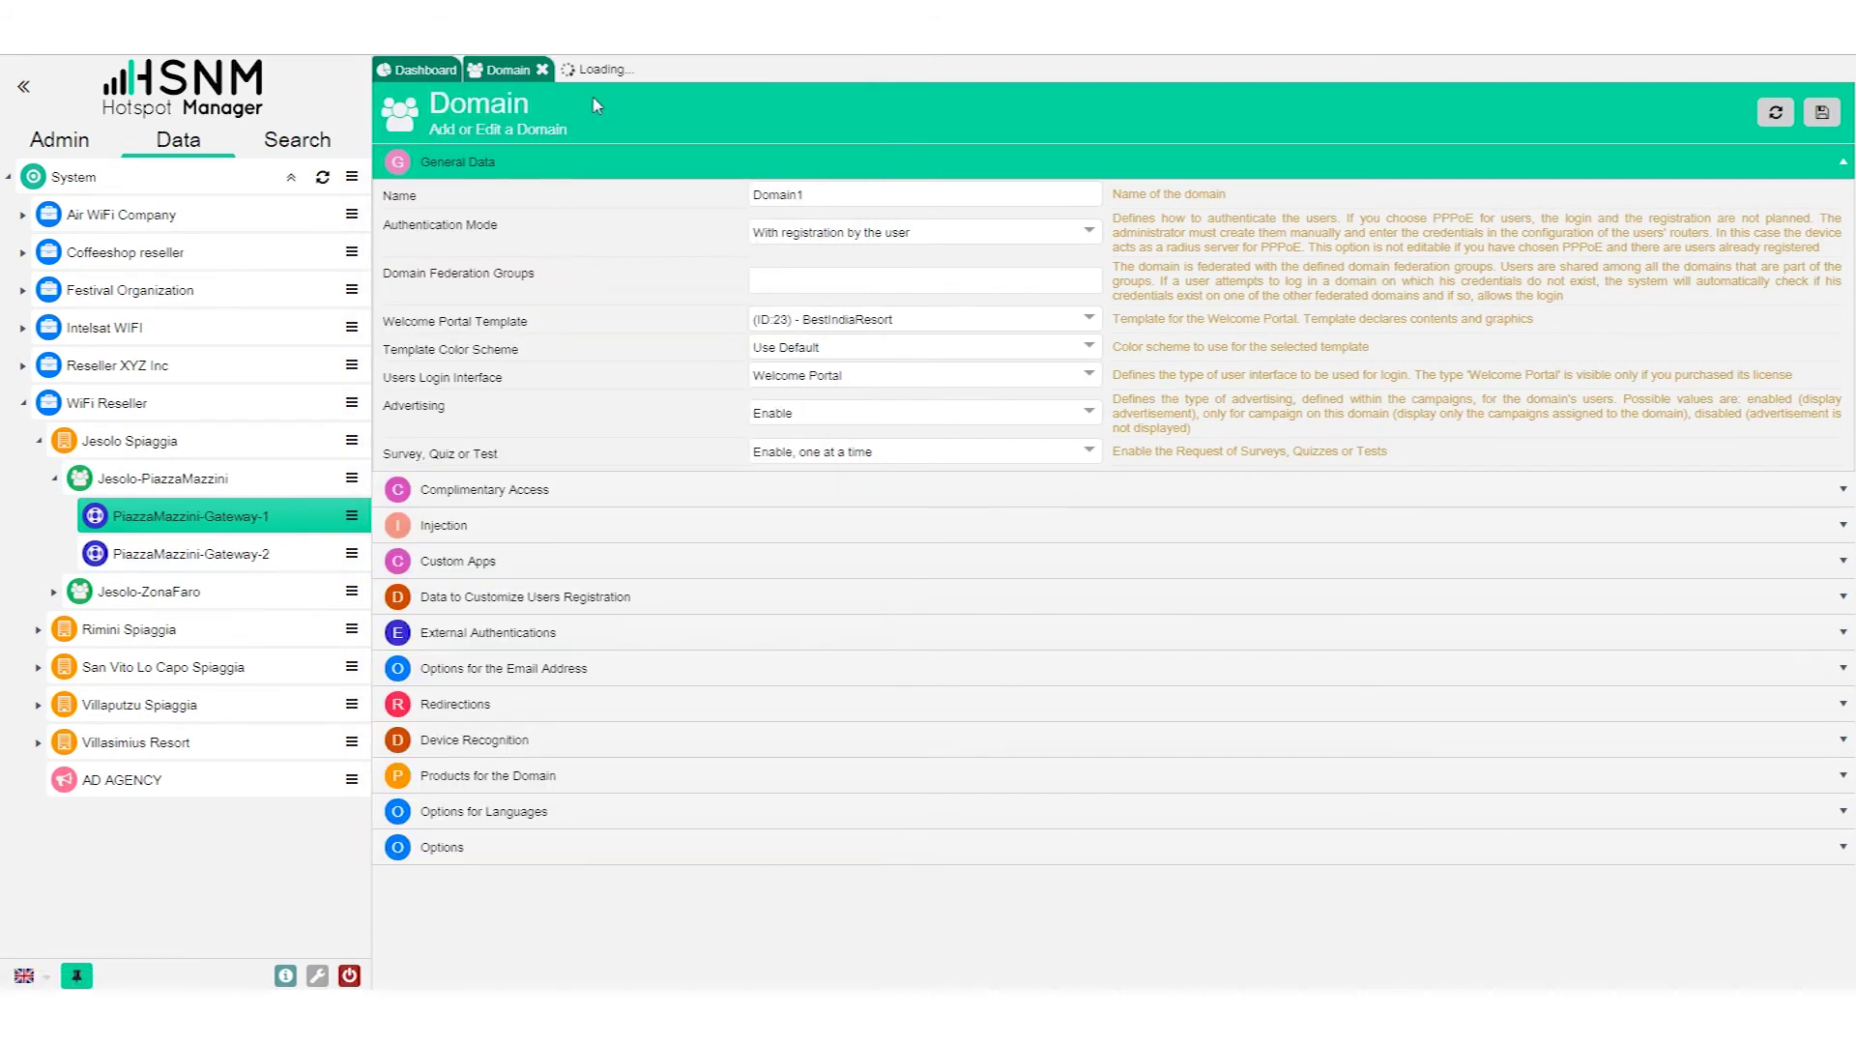
click(457, 163)
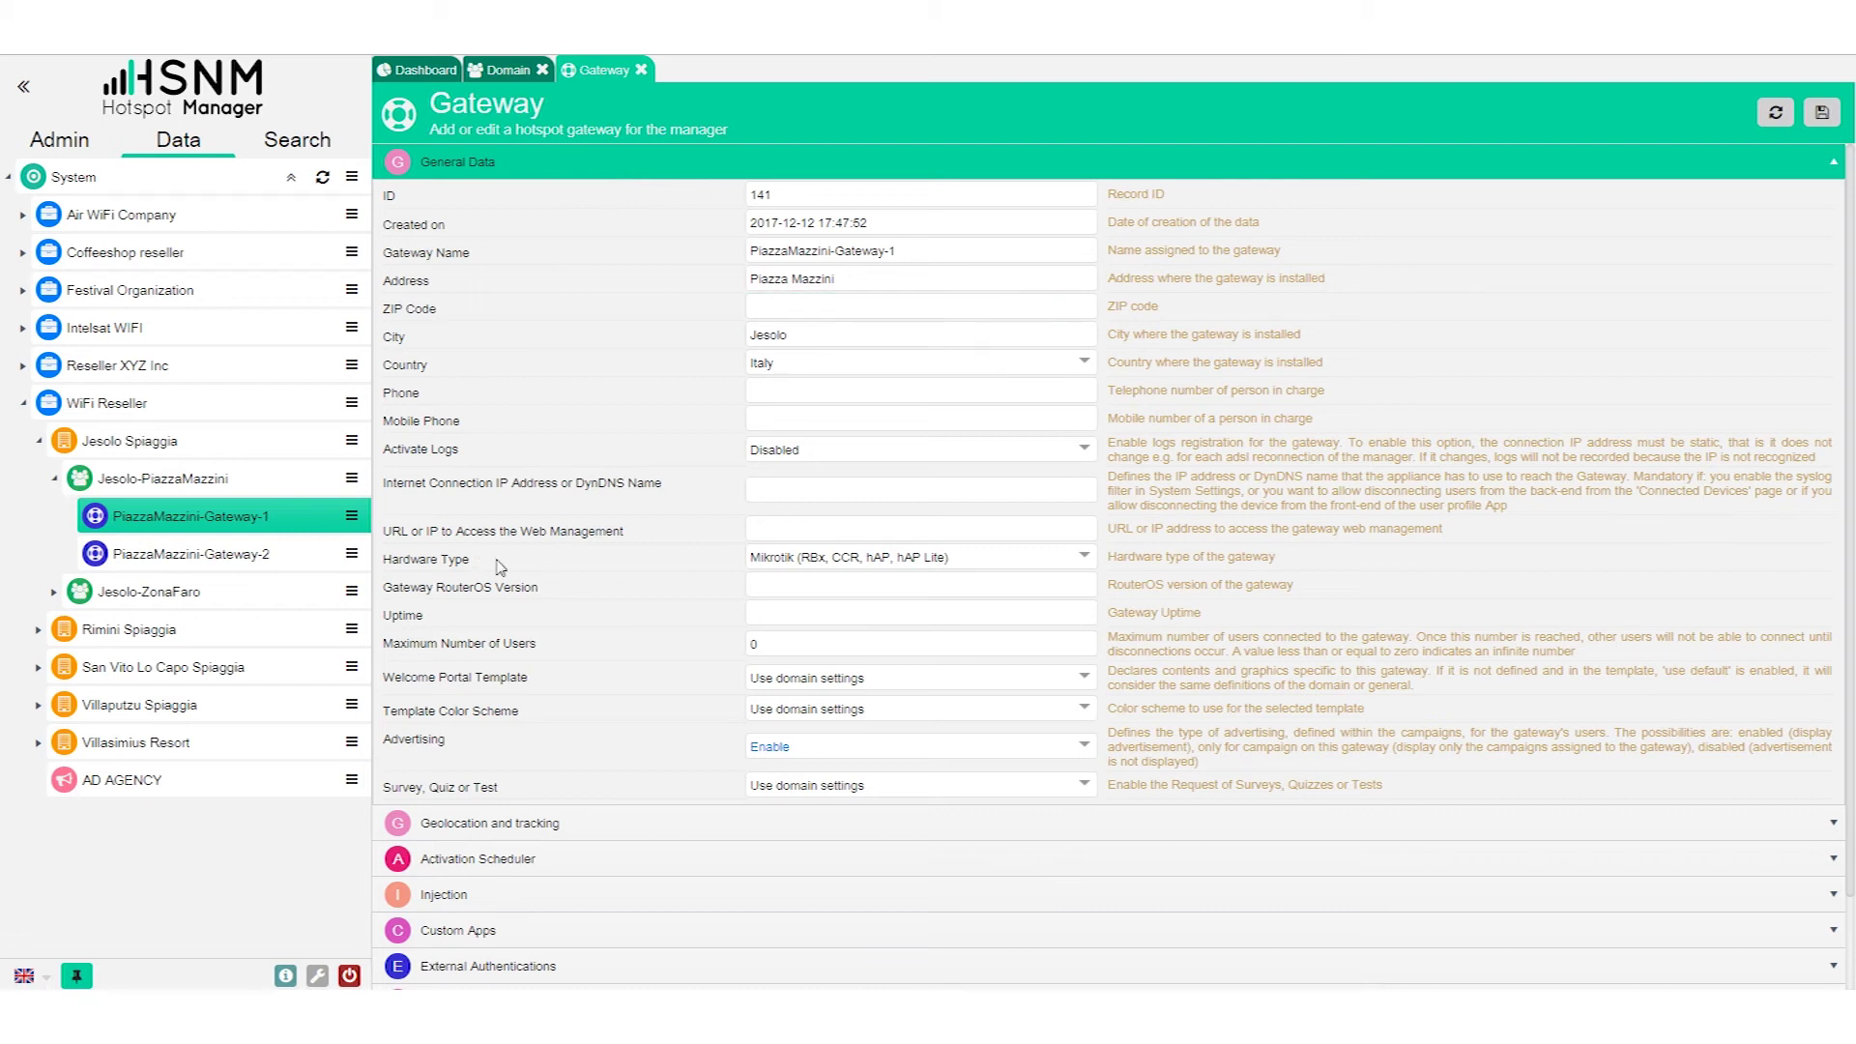
drag(472, 566, 397, 568)
click(468, 549)
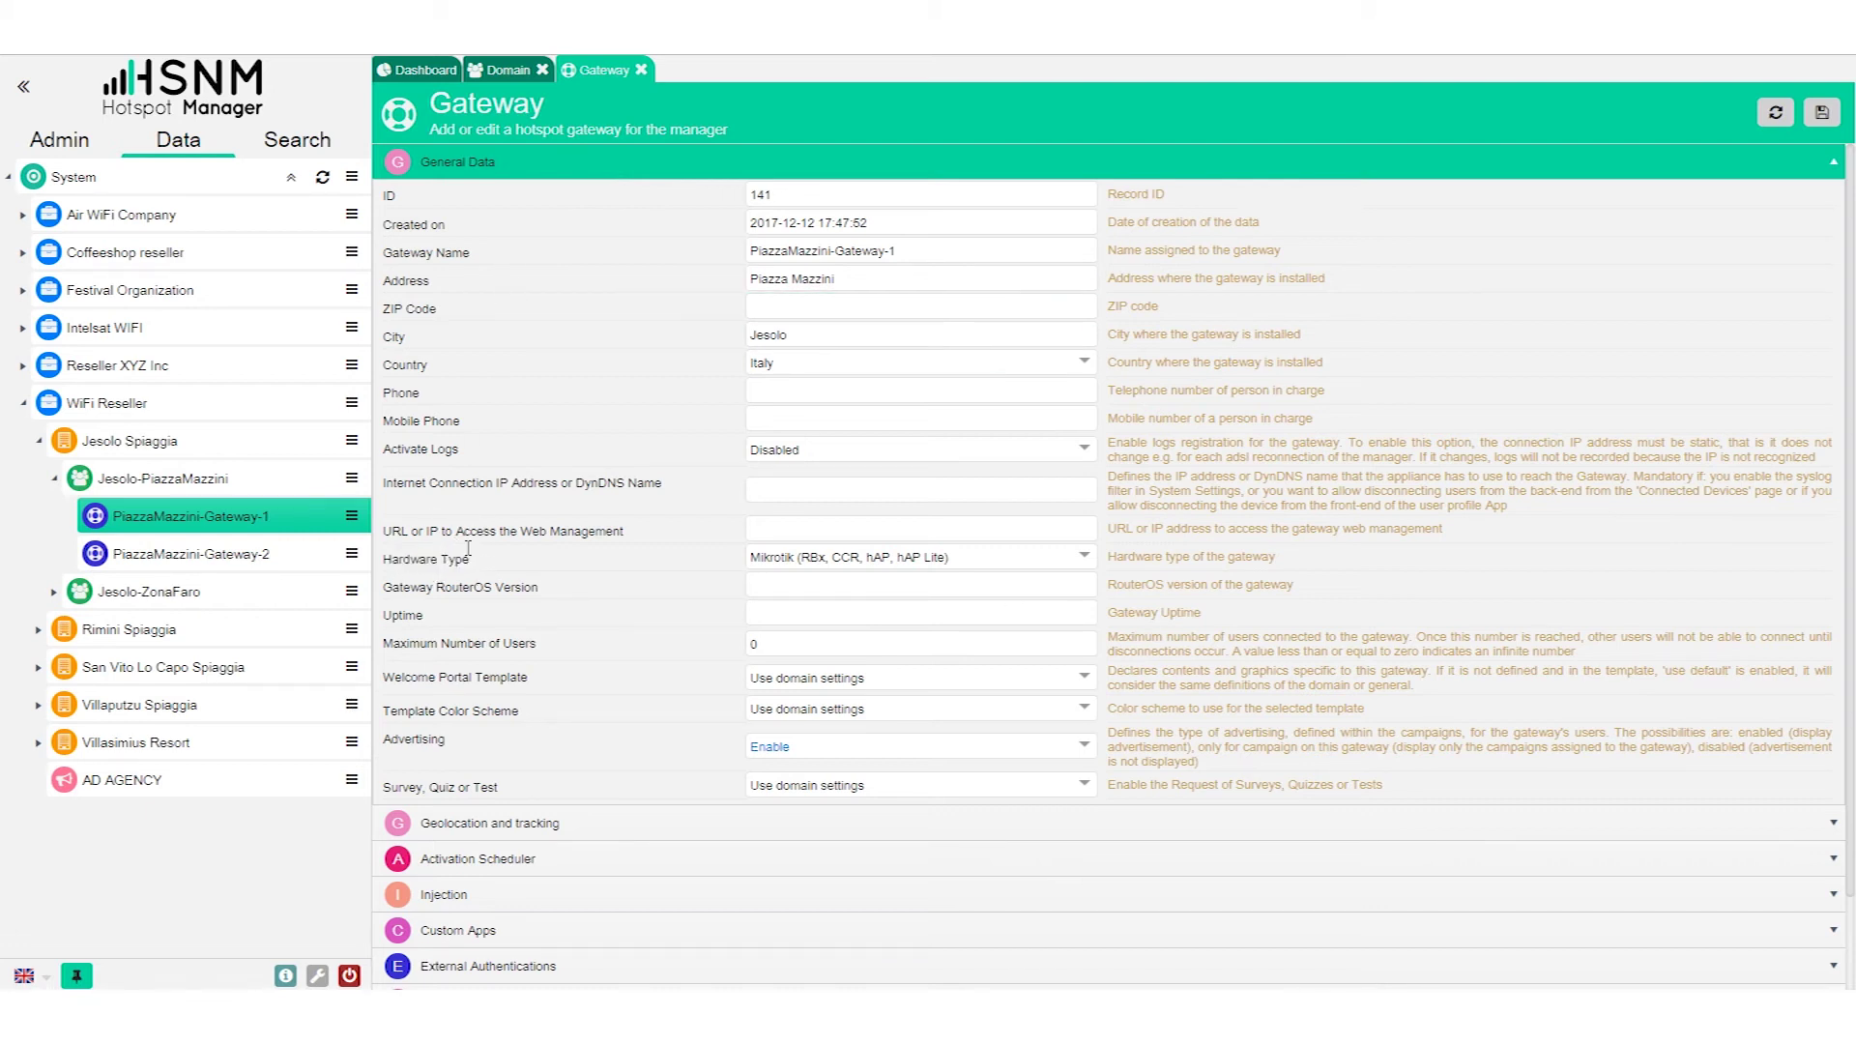
click(883, 561)
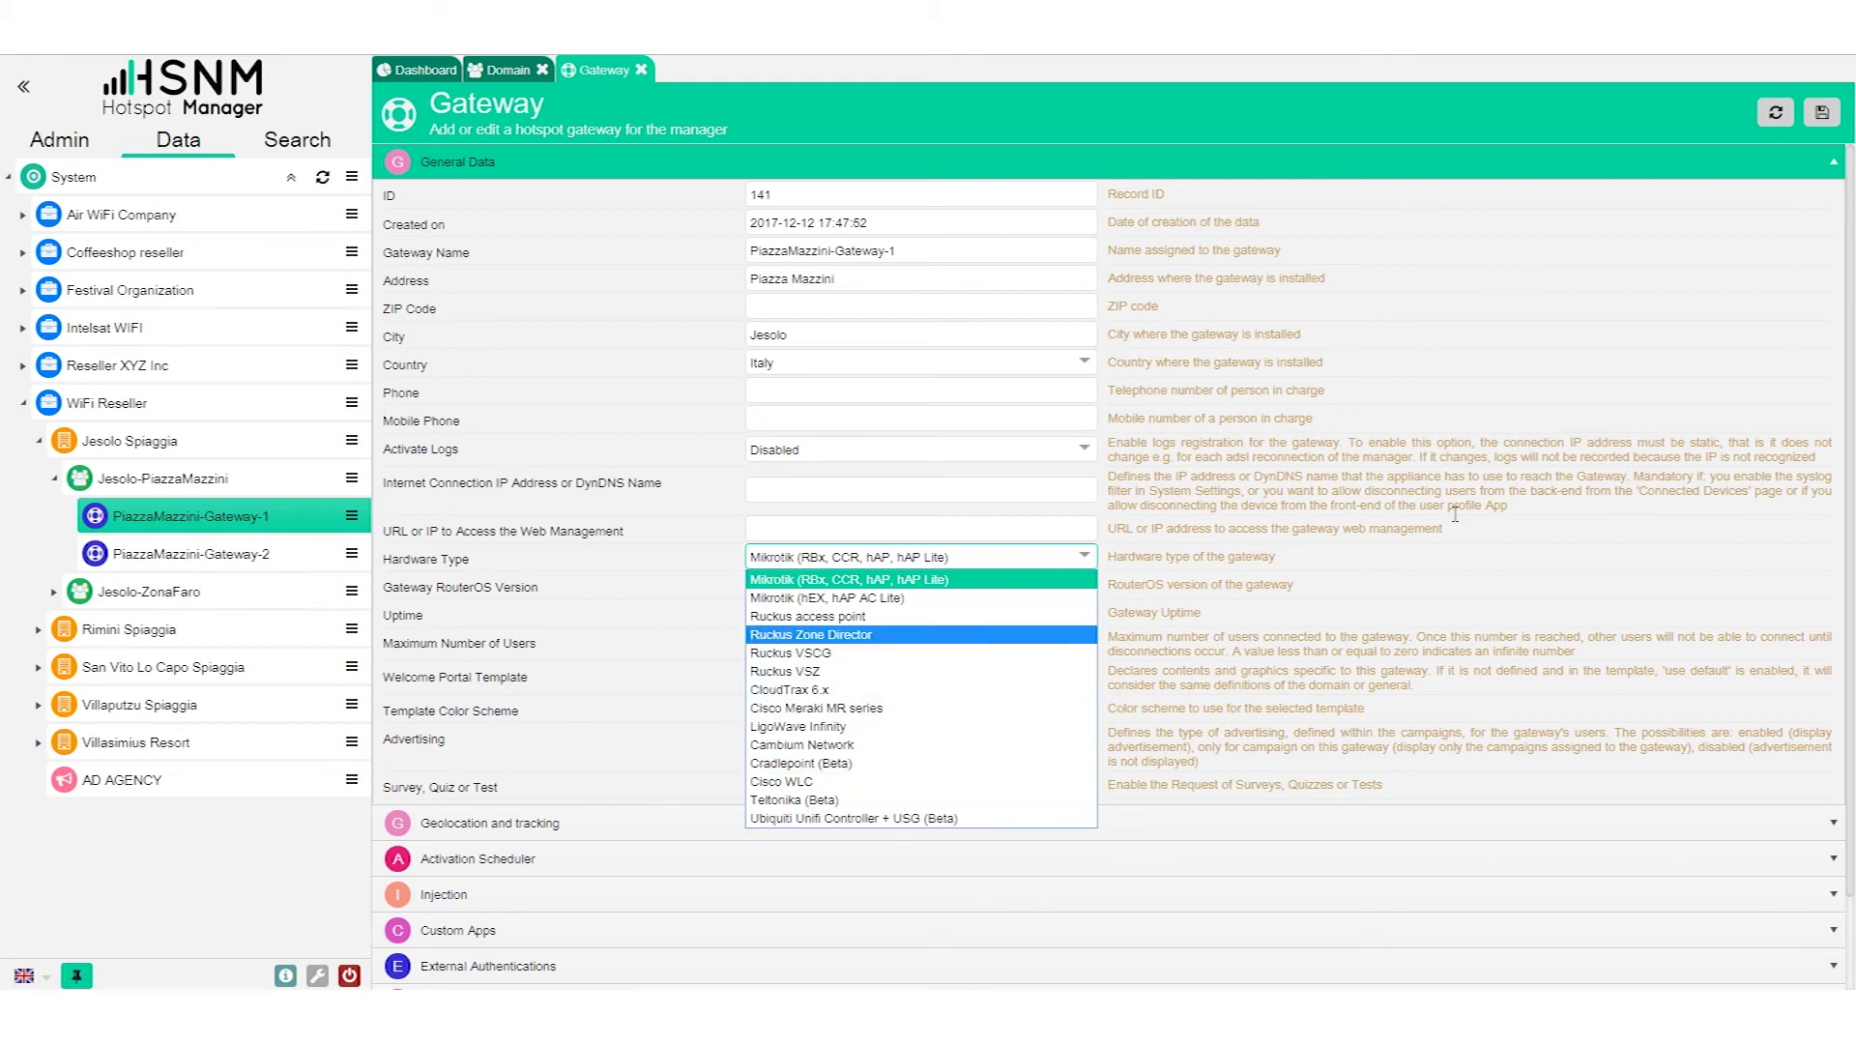
click(1328, 527)
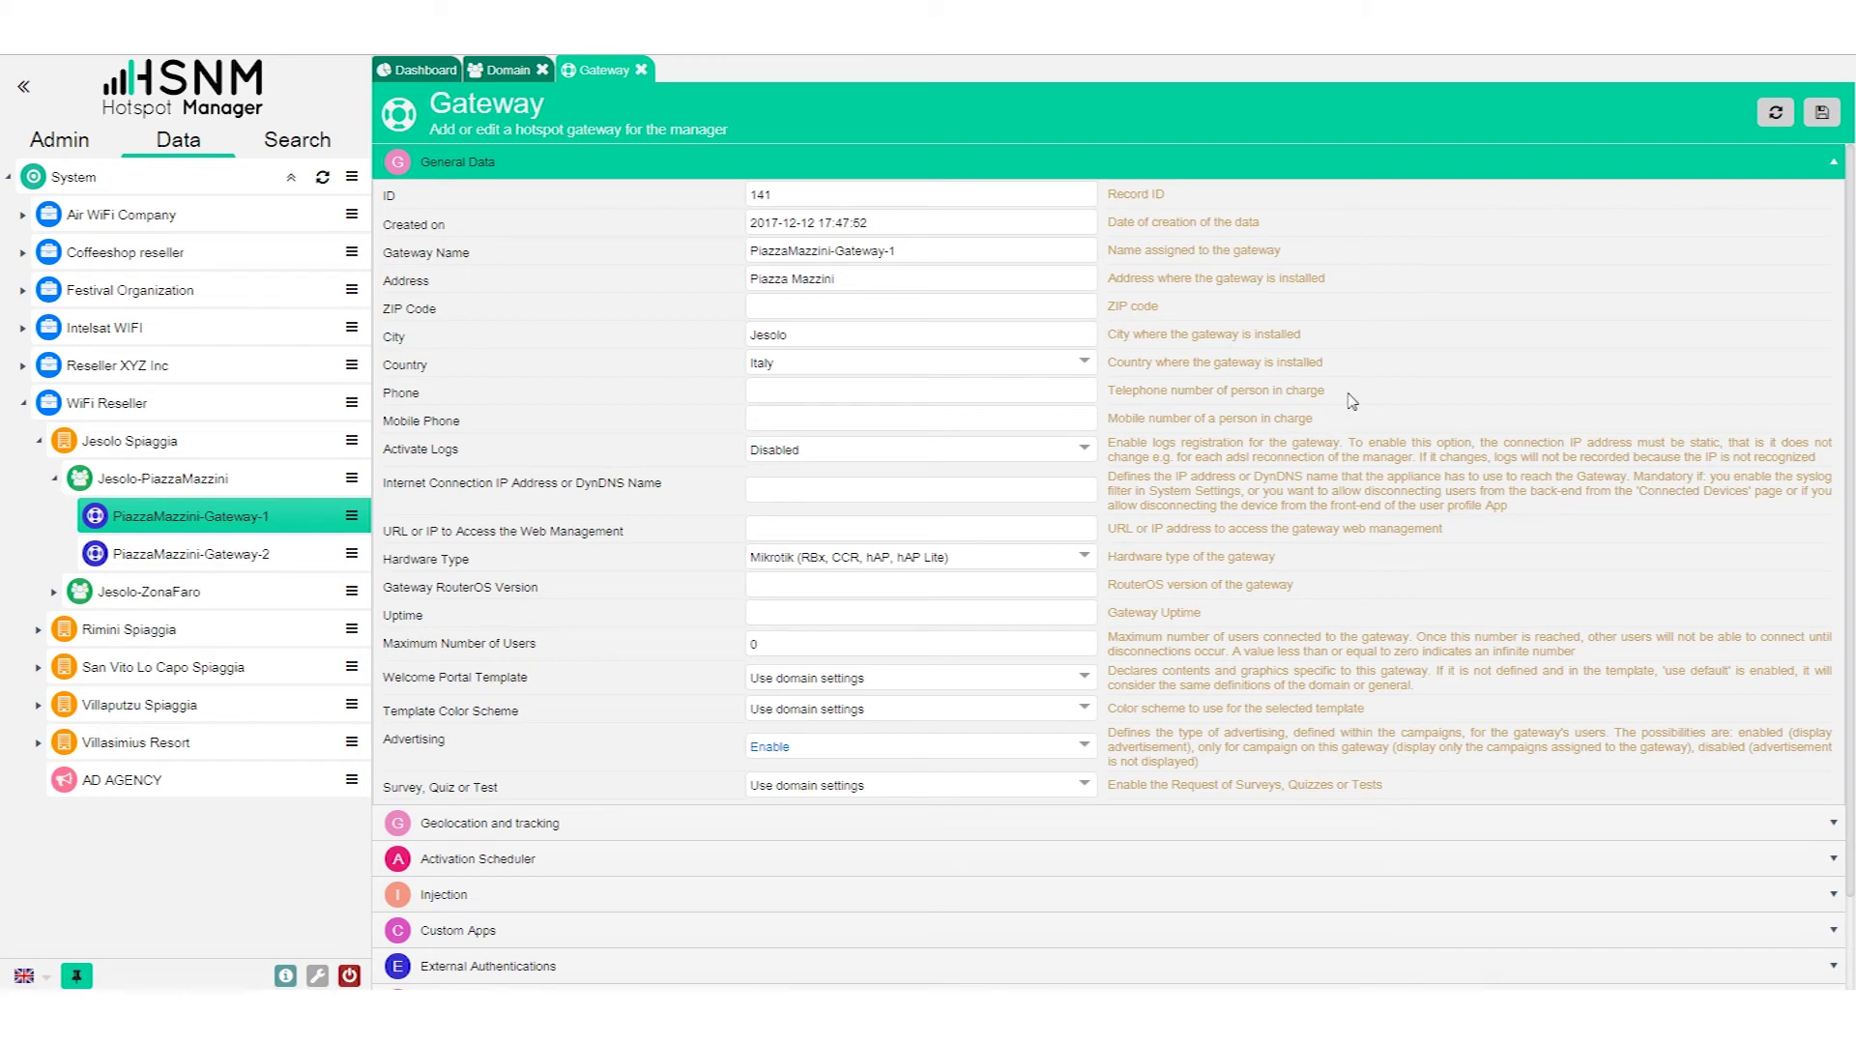
scroll(1464, 453, down, 1)
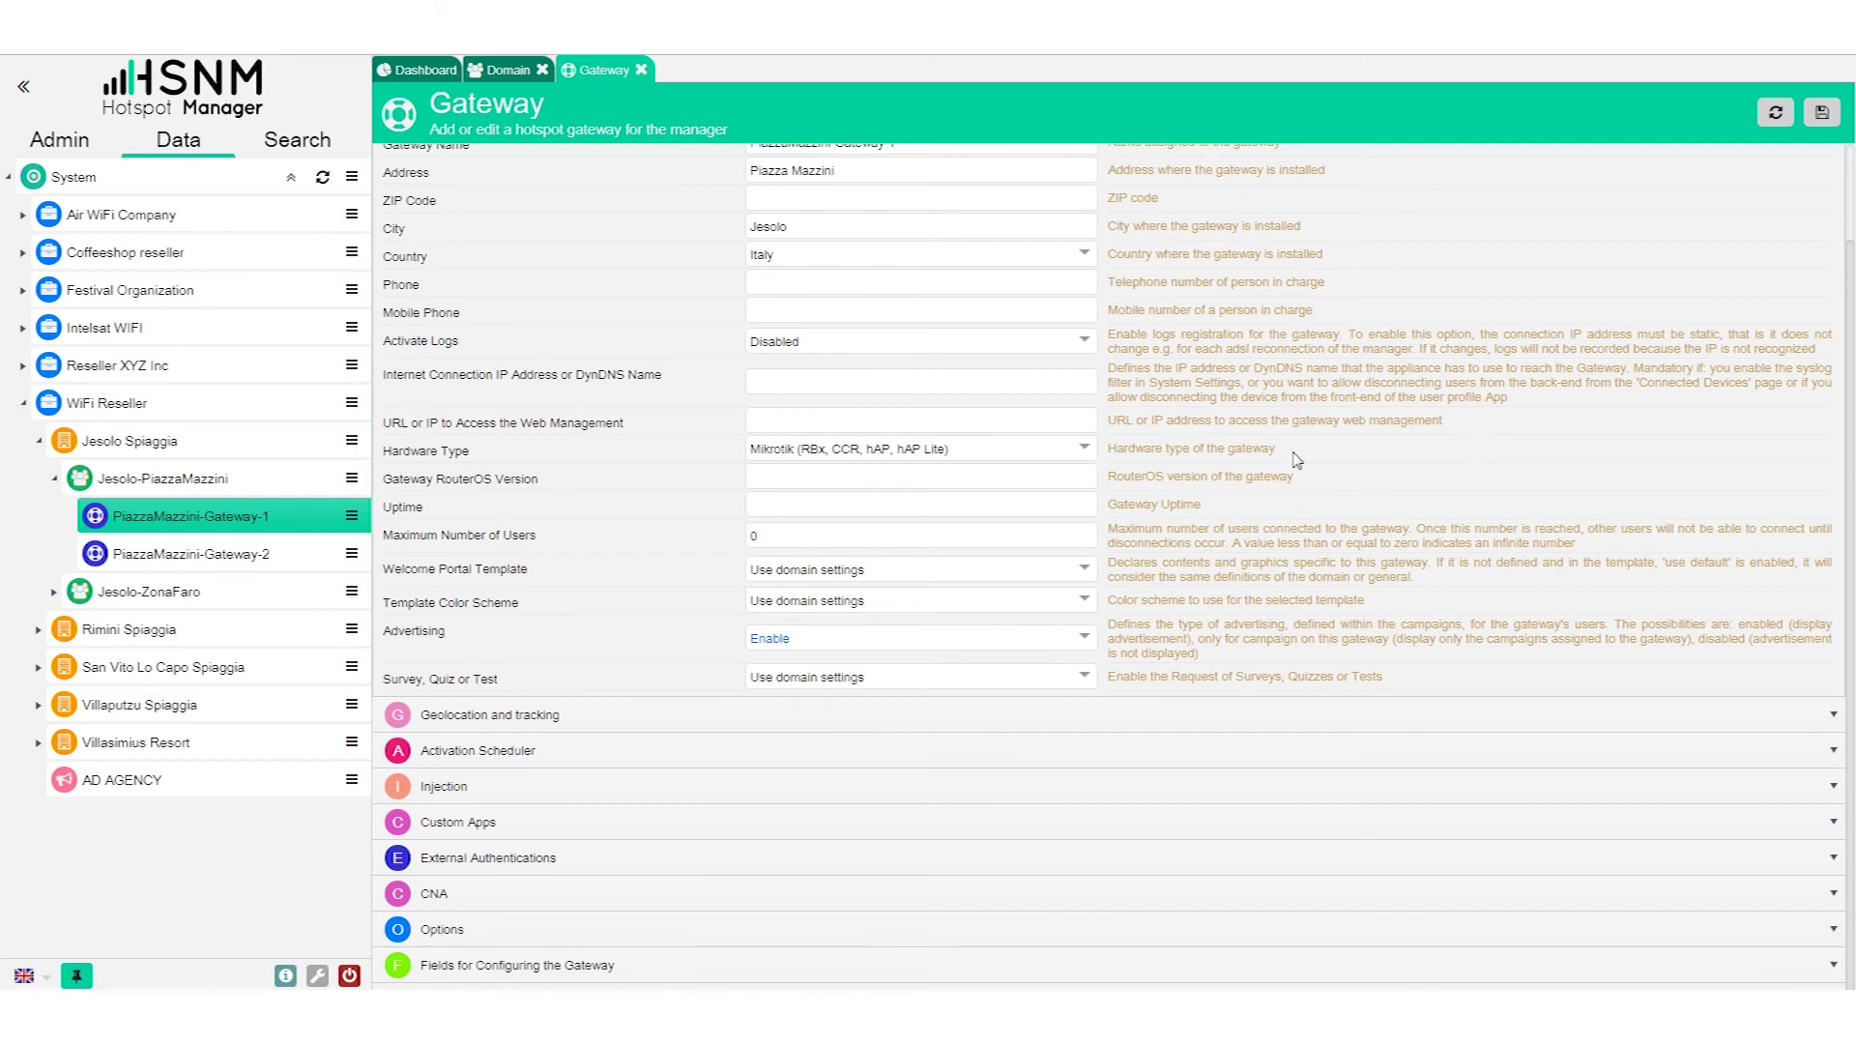
scroll(1297, 460, up, 1)
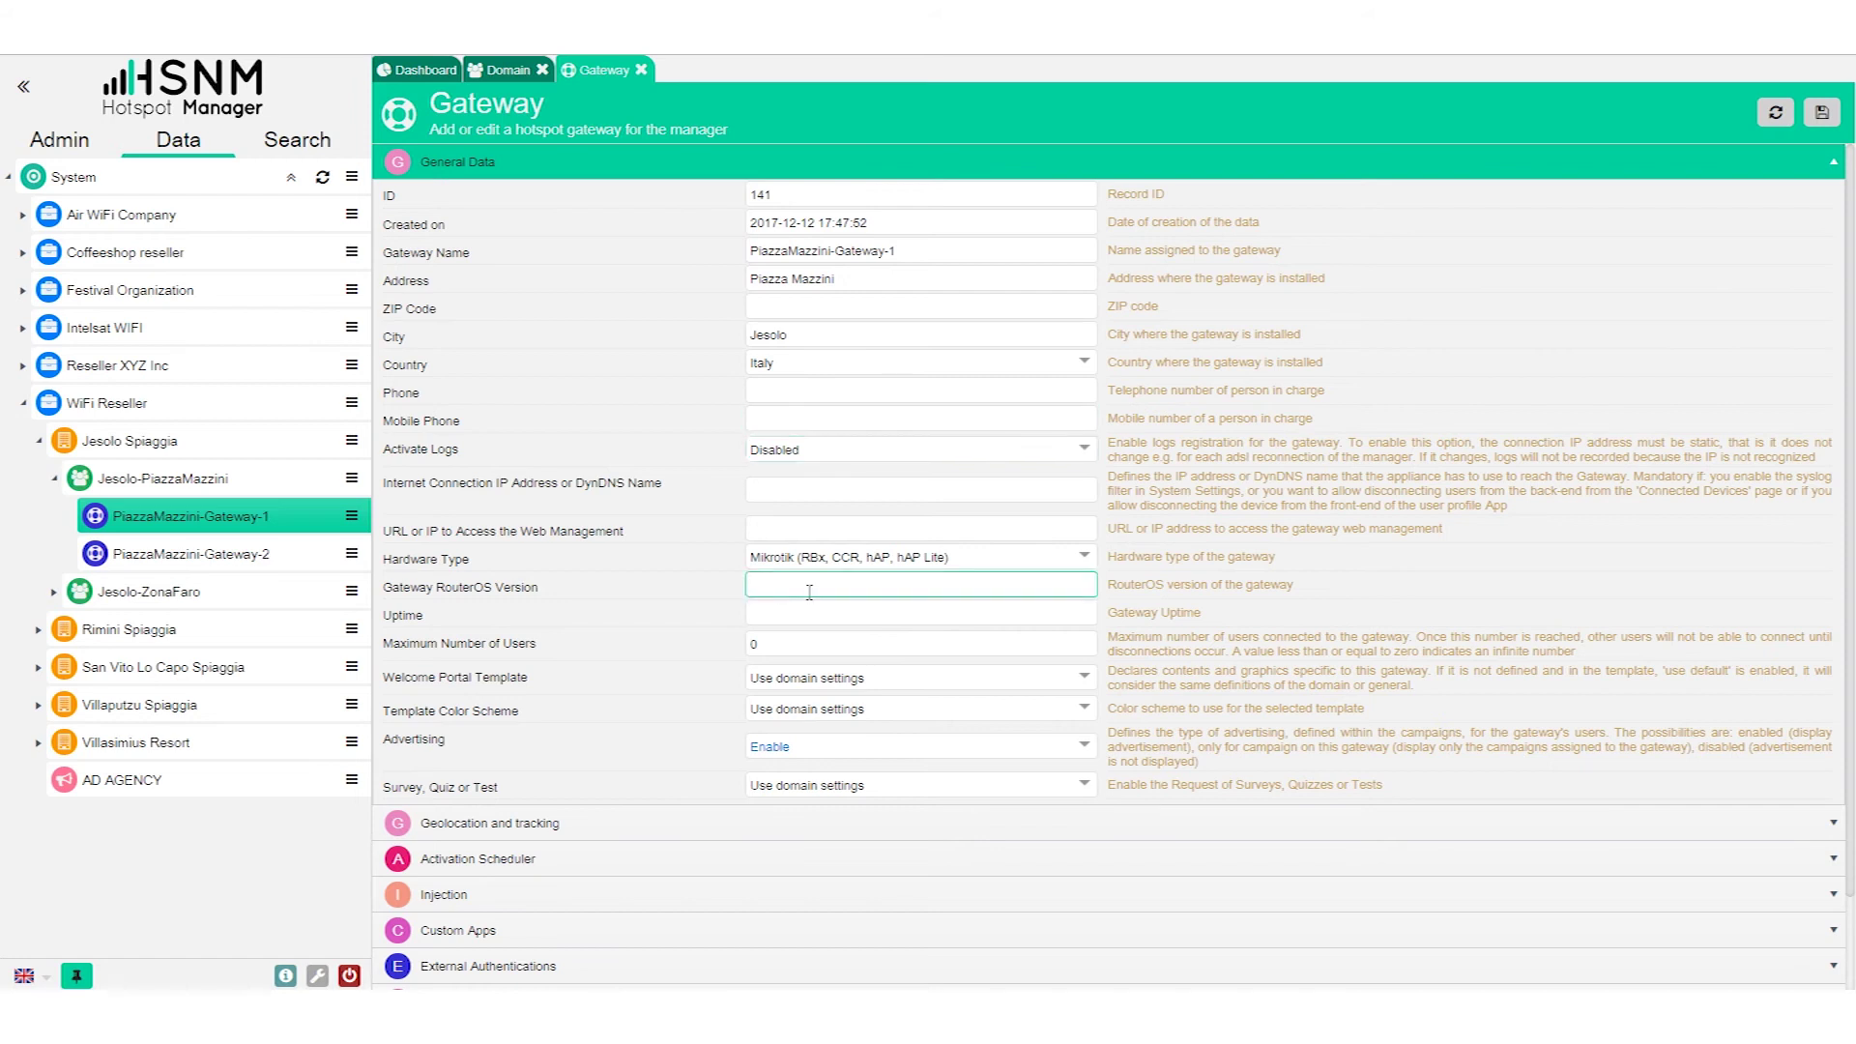
scroll(579, 319, down, 1)
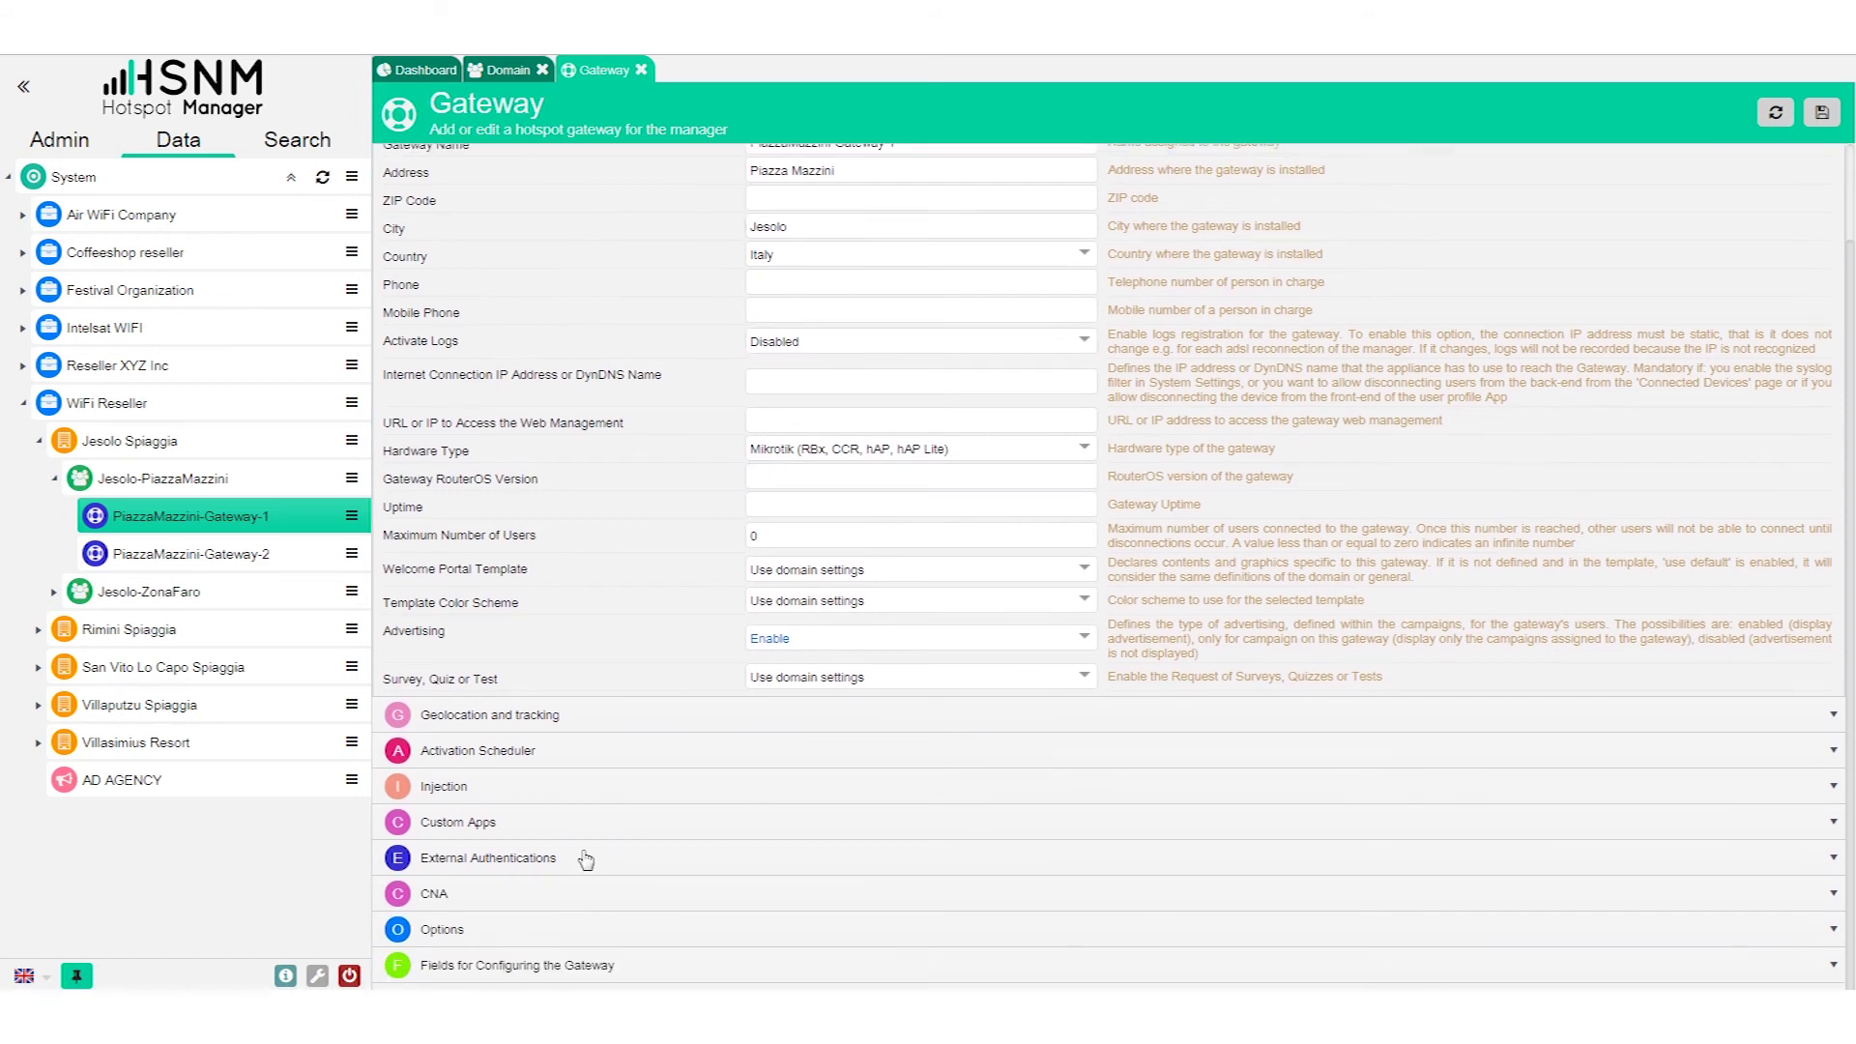
Browse the gateway's Authentication Options, Wireless, Wan and Hotspot fields, then collapse the configuration section.
click(553, 965)
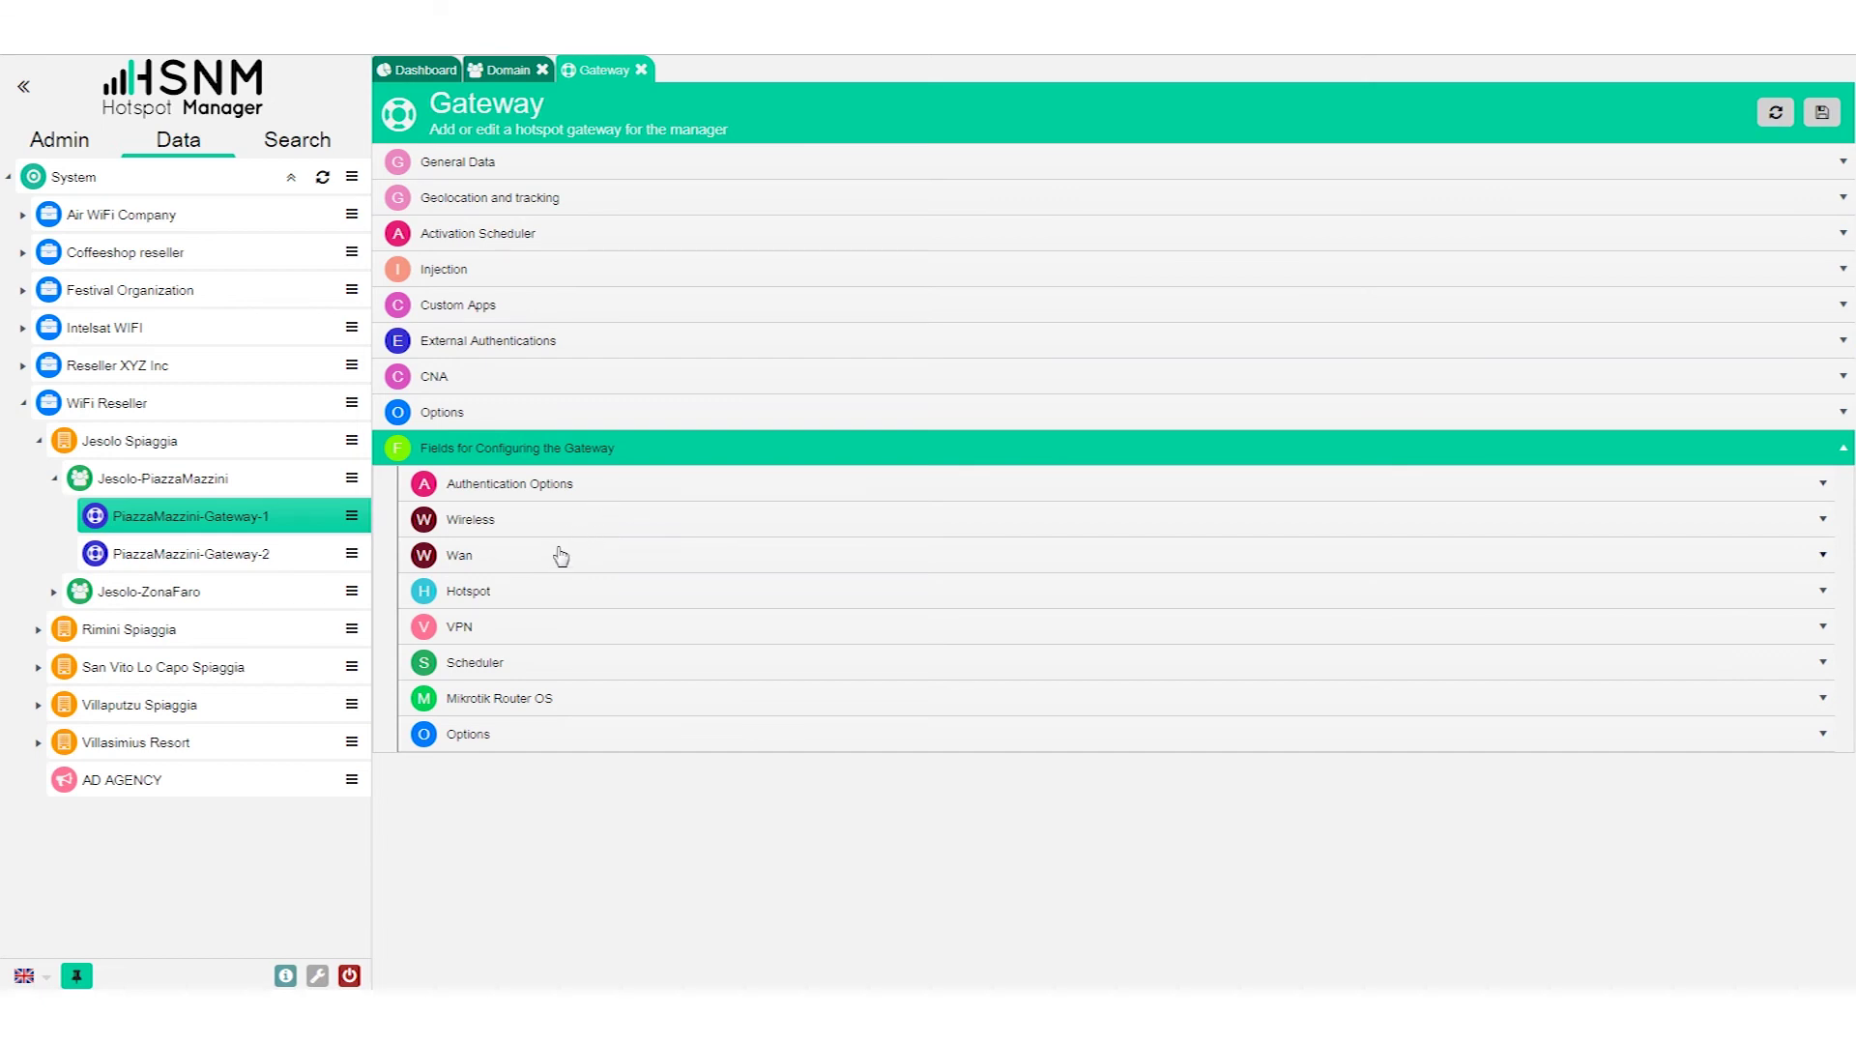
click(573, 491)
click(501, 576)
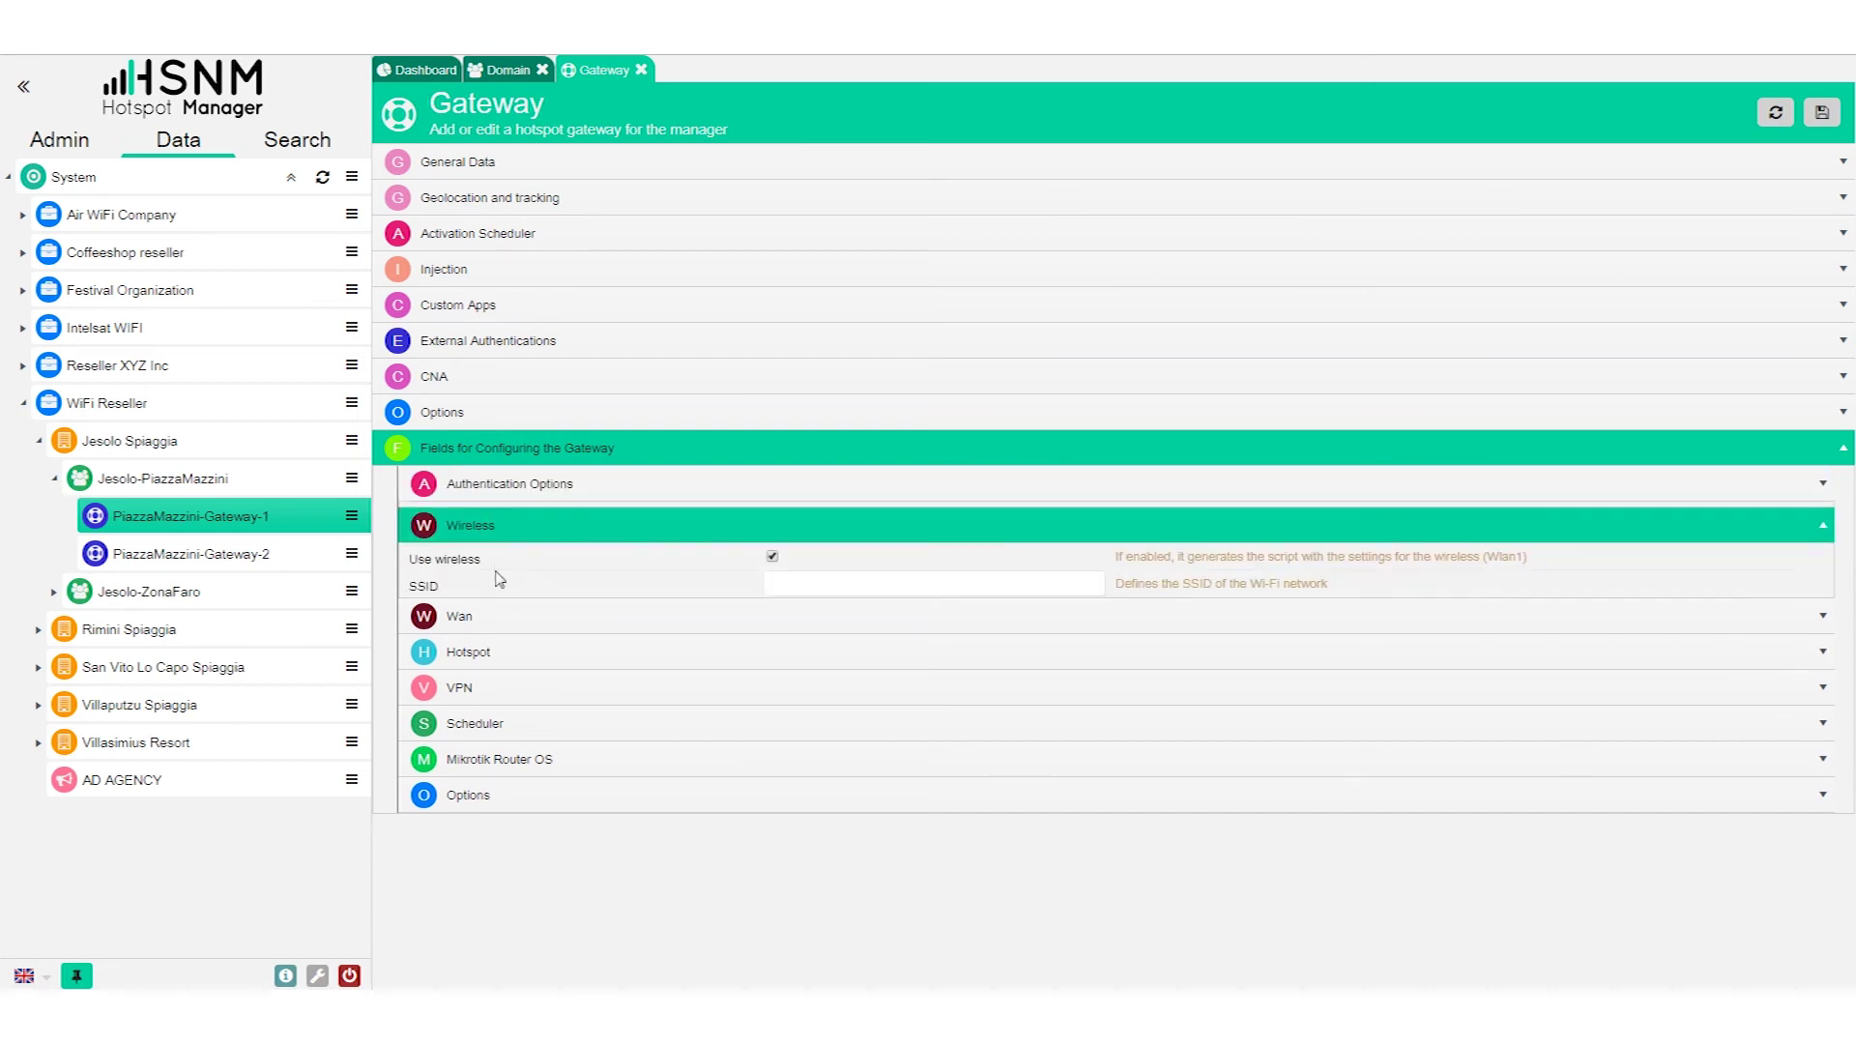
click(523, 630)
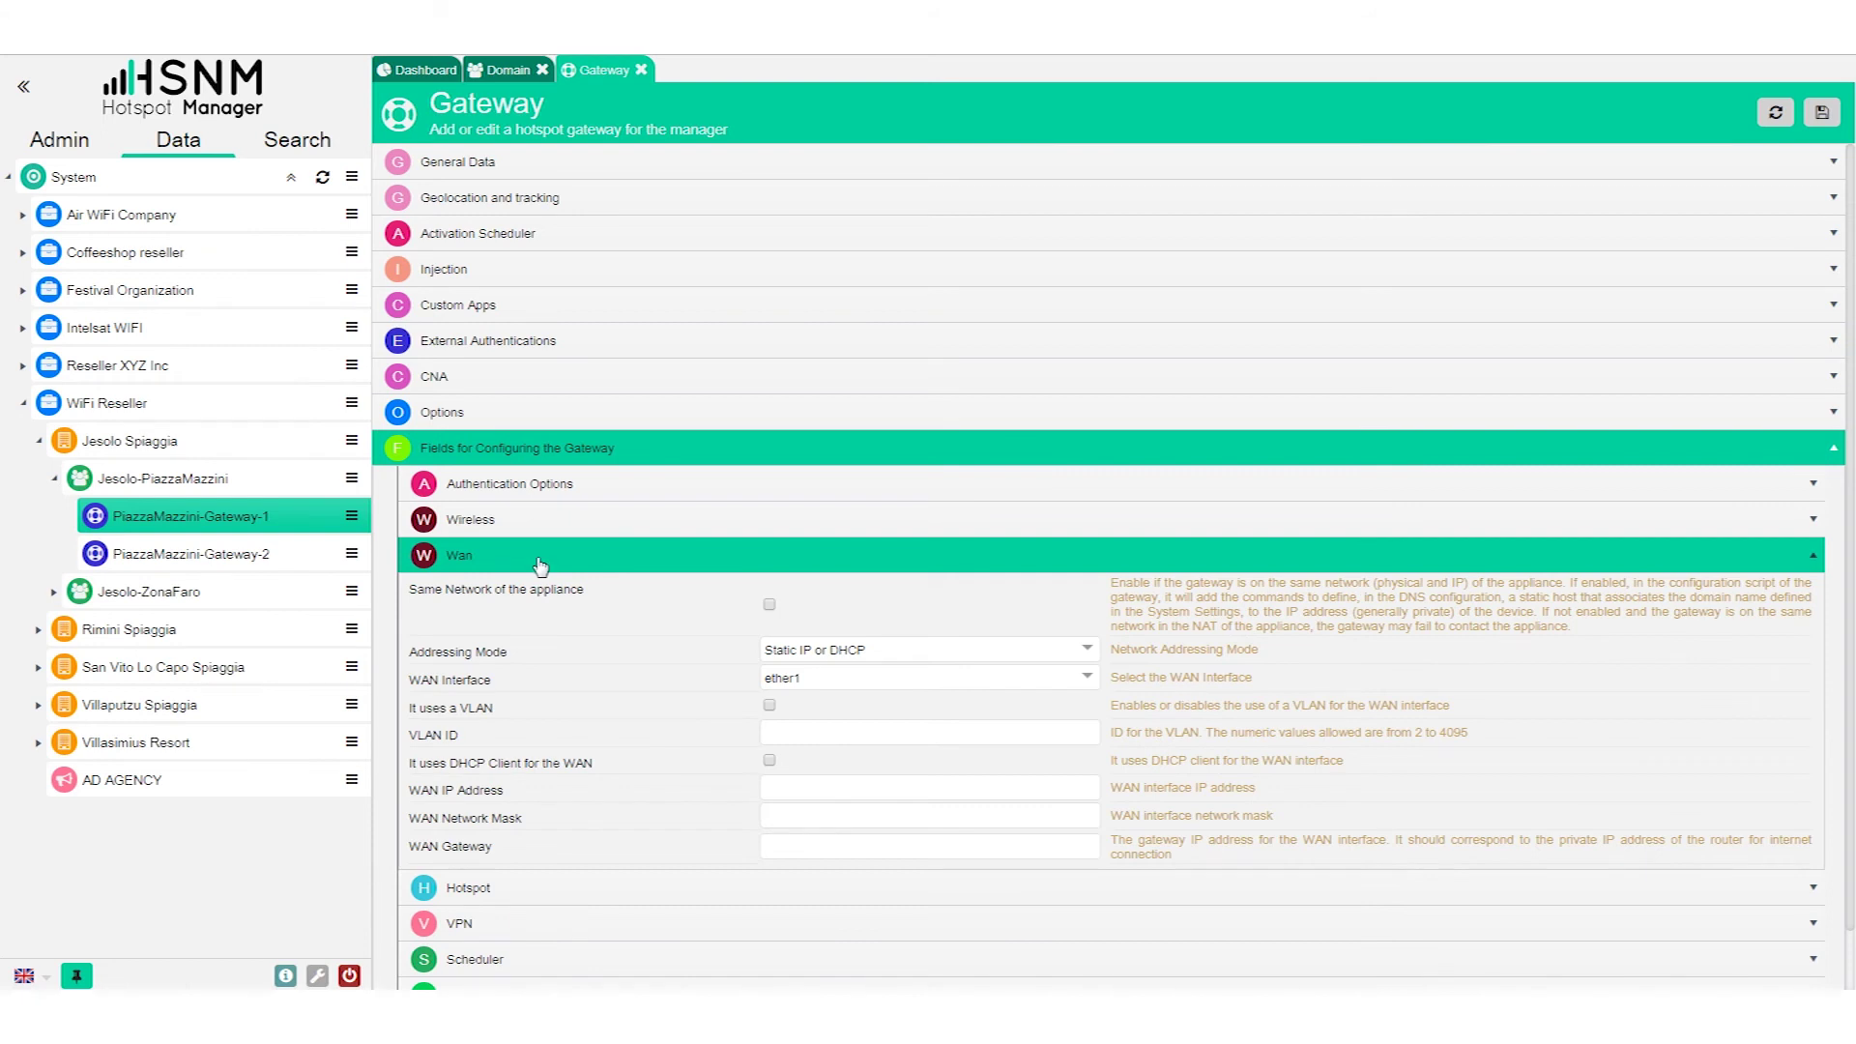
scroll(532, 677, down, 1)
click(530, 824)
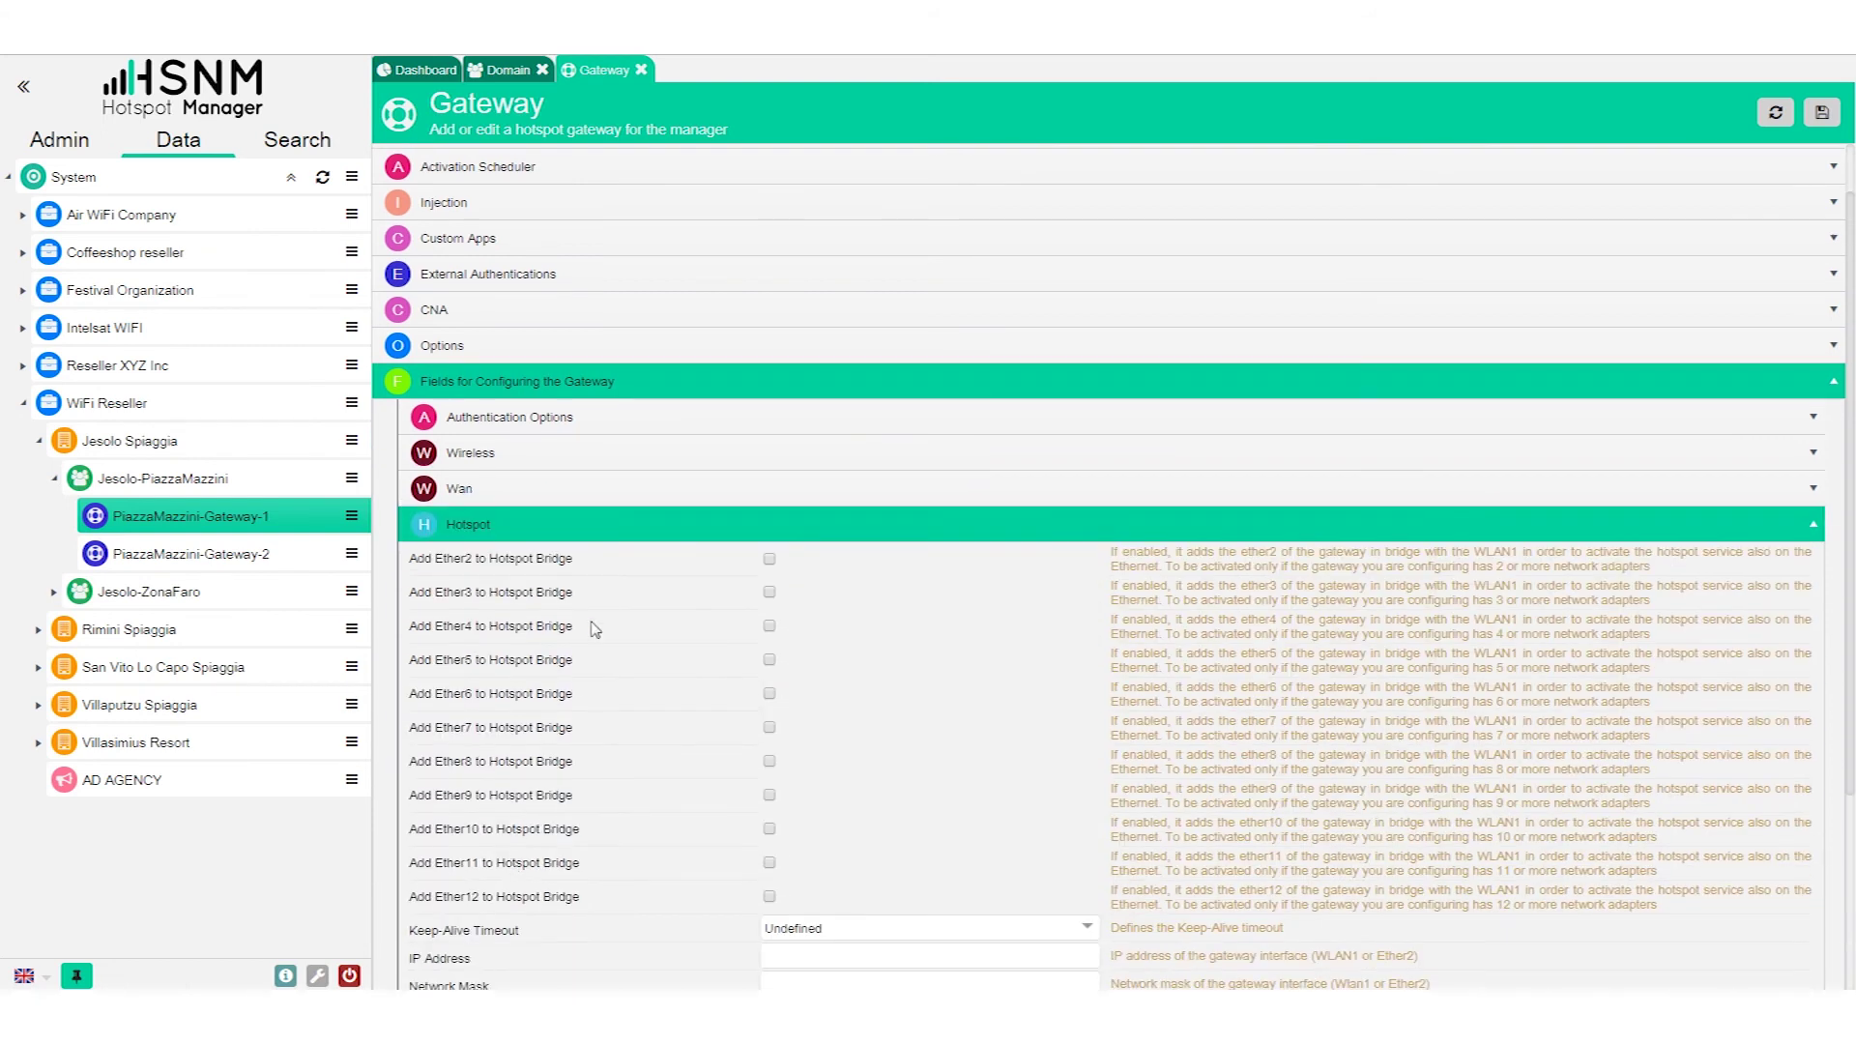
click(532, 483)
click(539, 449)
click(535, 456)
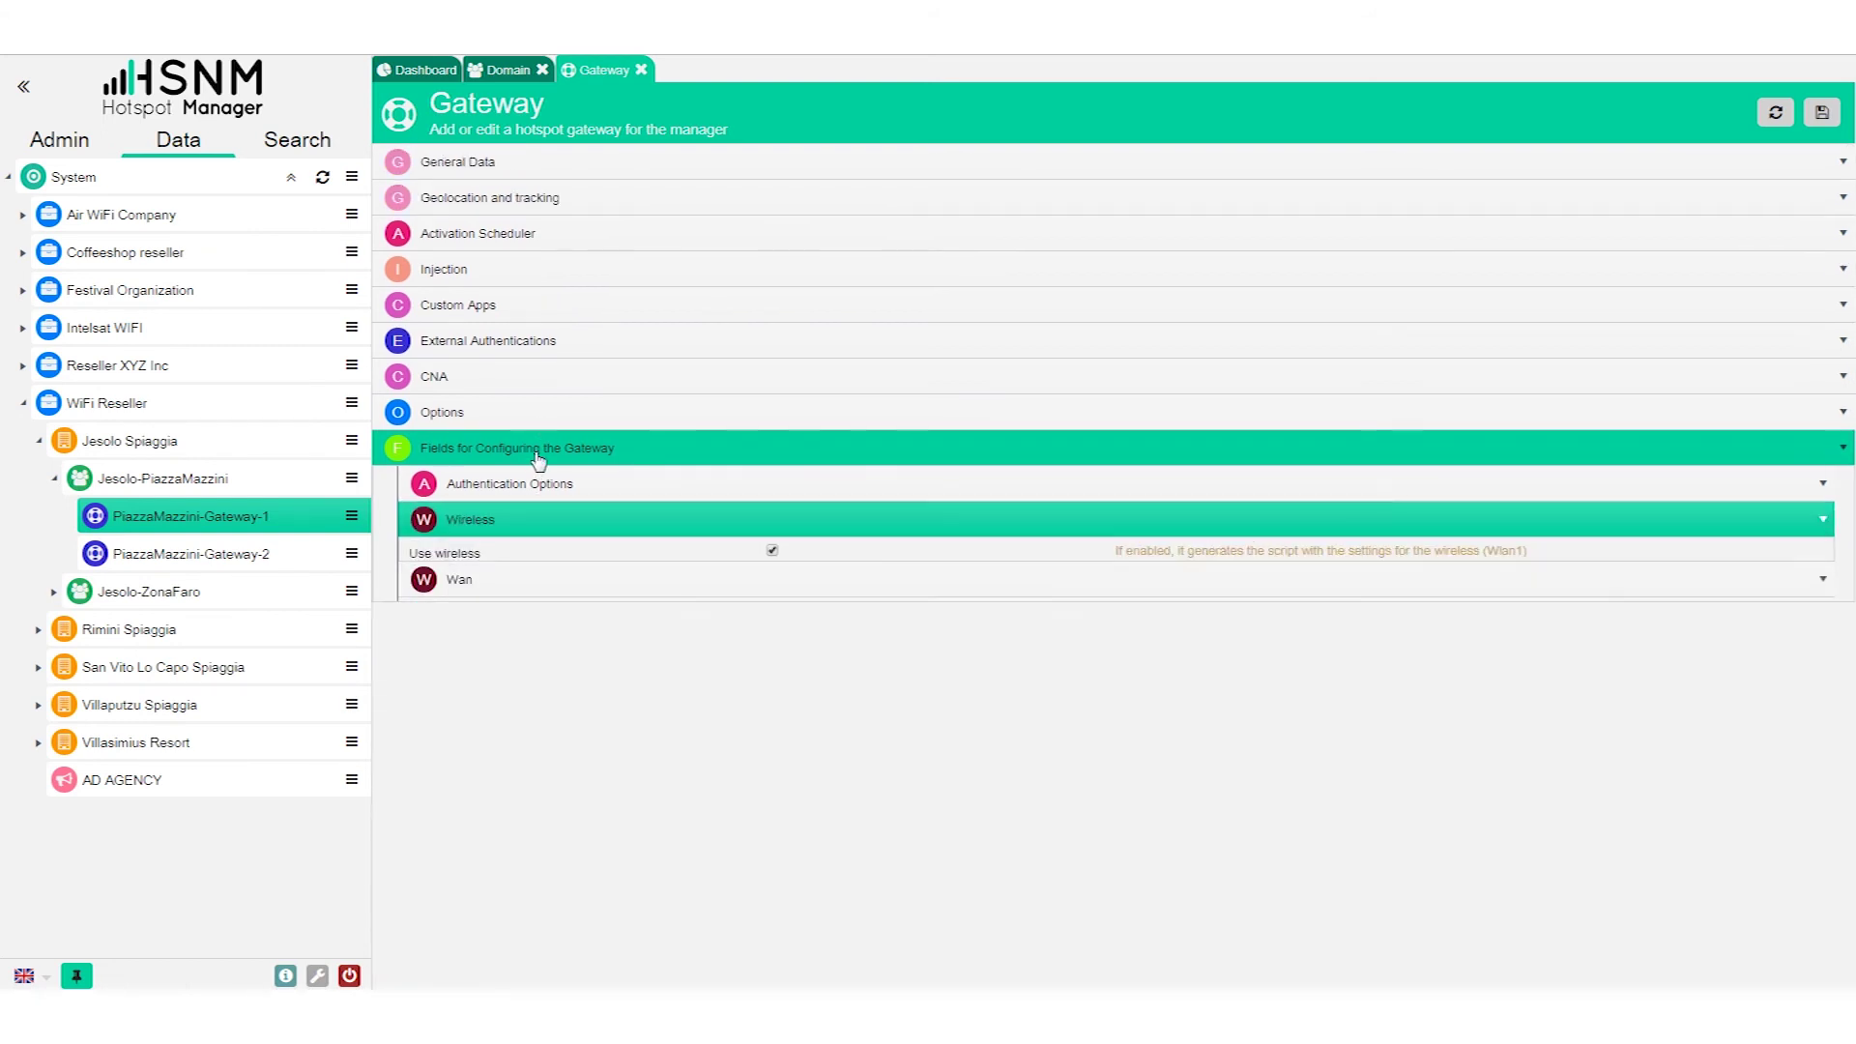
click(352, 515)
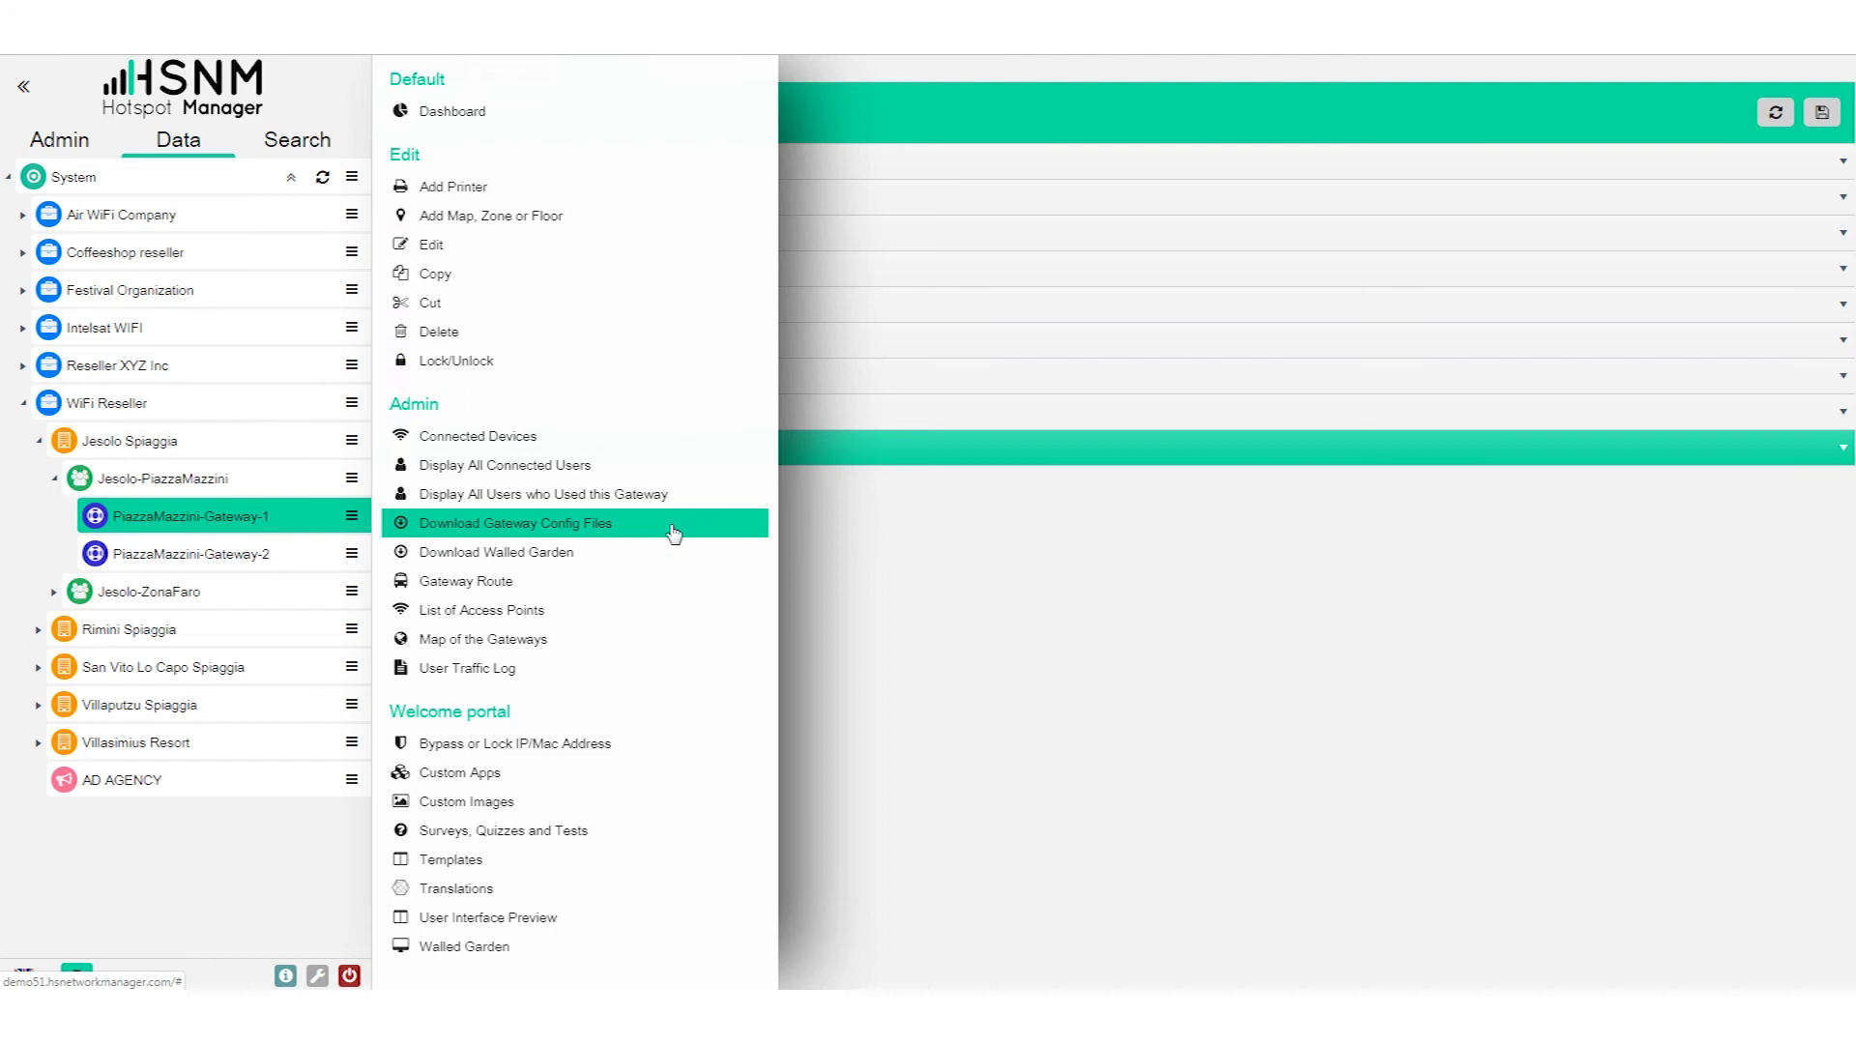
Collapse the WiFi Reseller branch of the hierarchy.
click(29, 408)
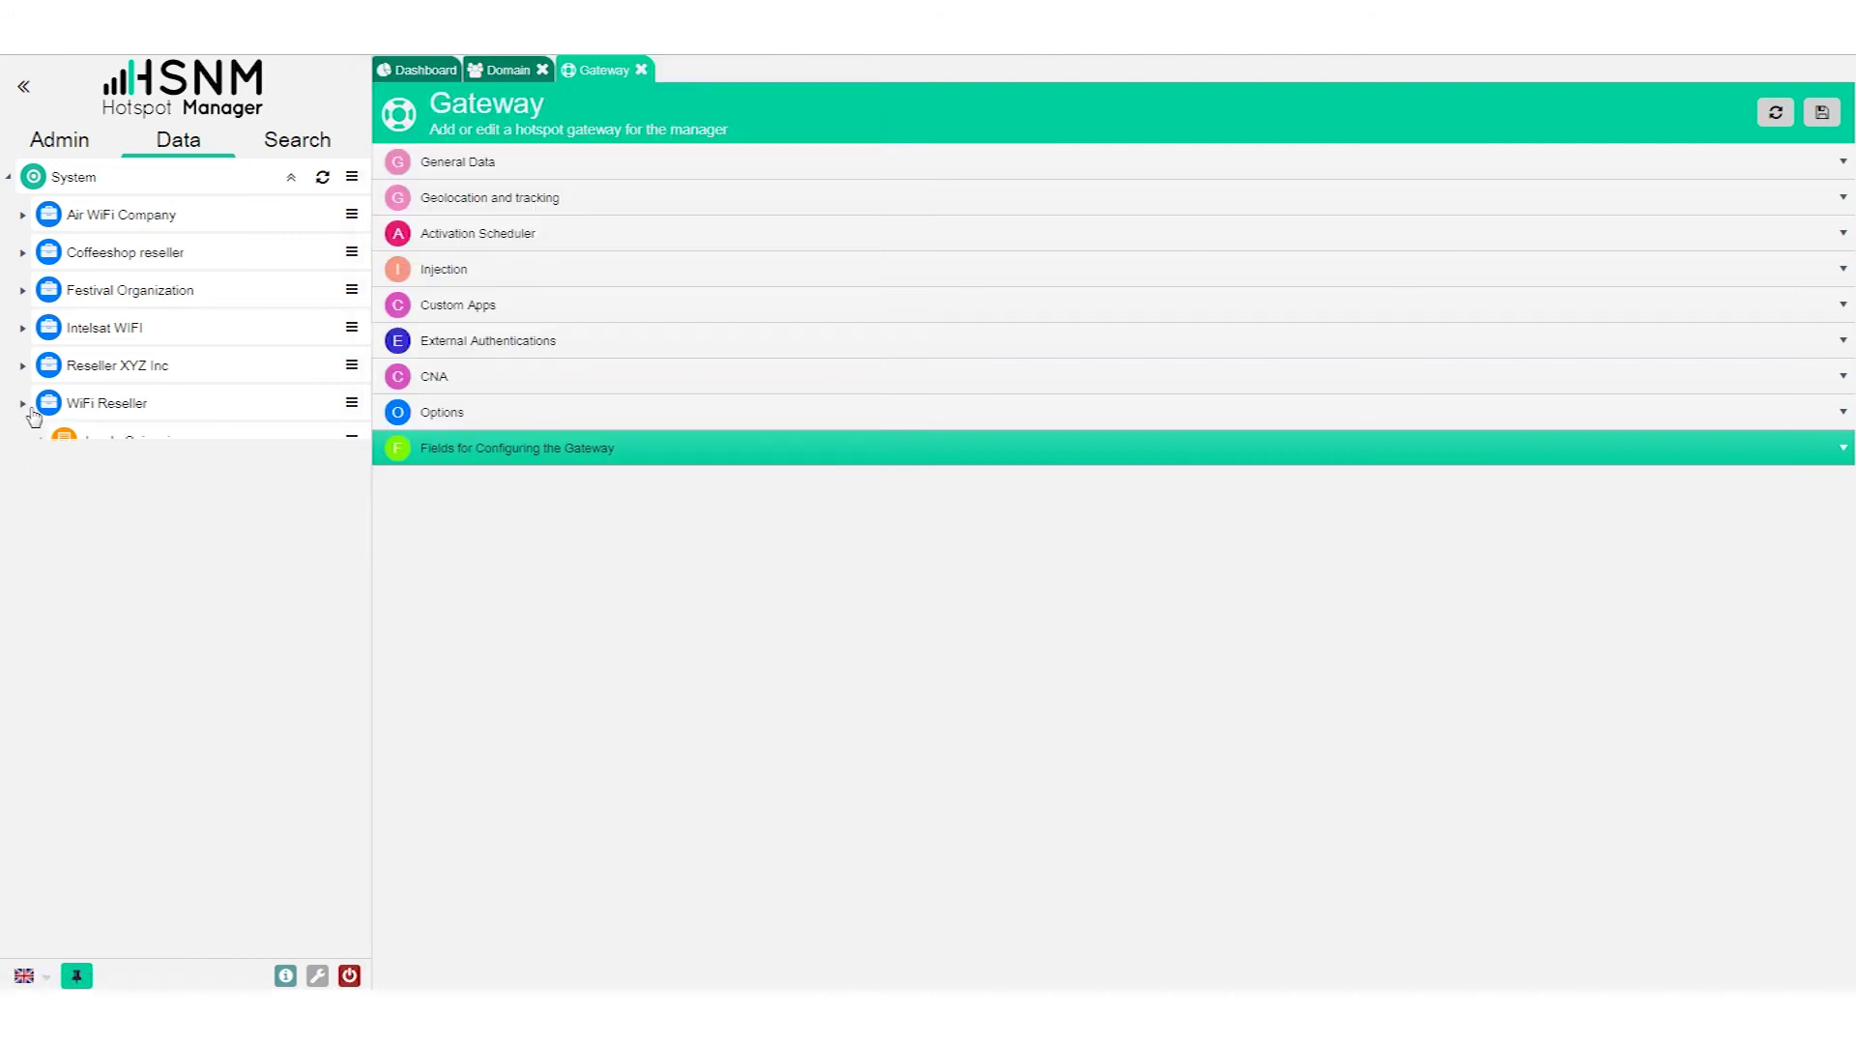
Expand Festival Organization, Festival, FestivalDomain and ExternalGateway, then open the Floor's access point map.
click(27, 292)
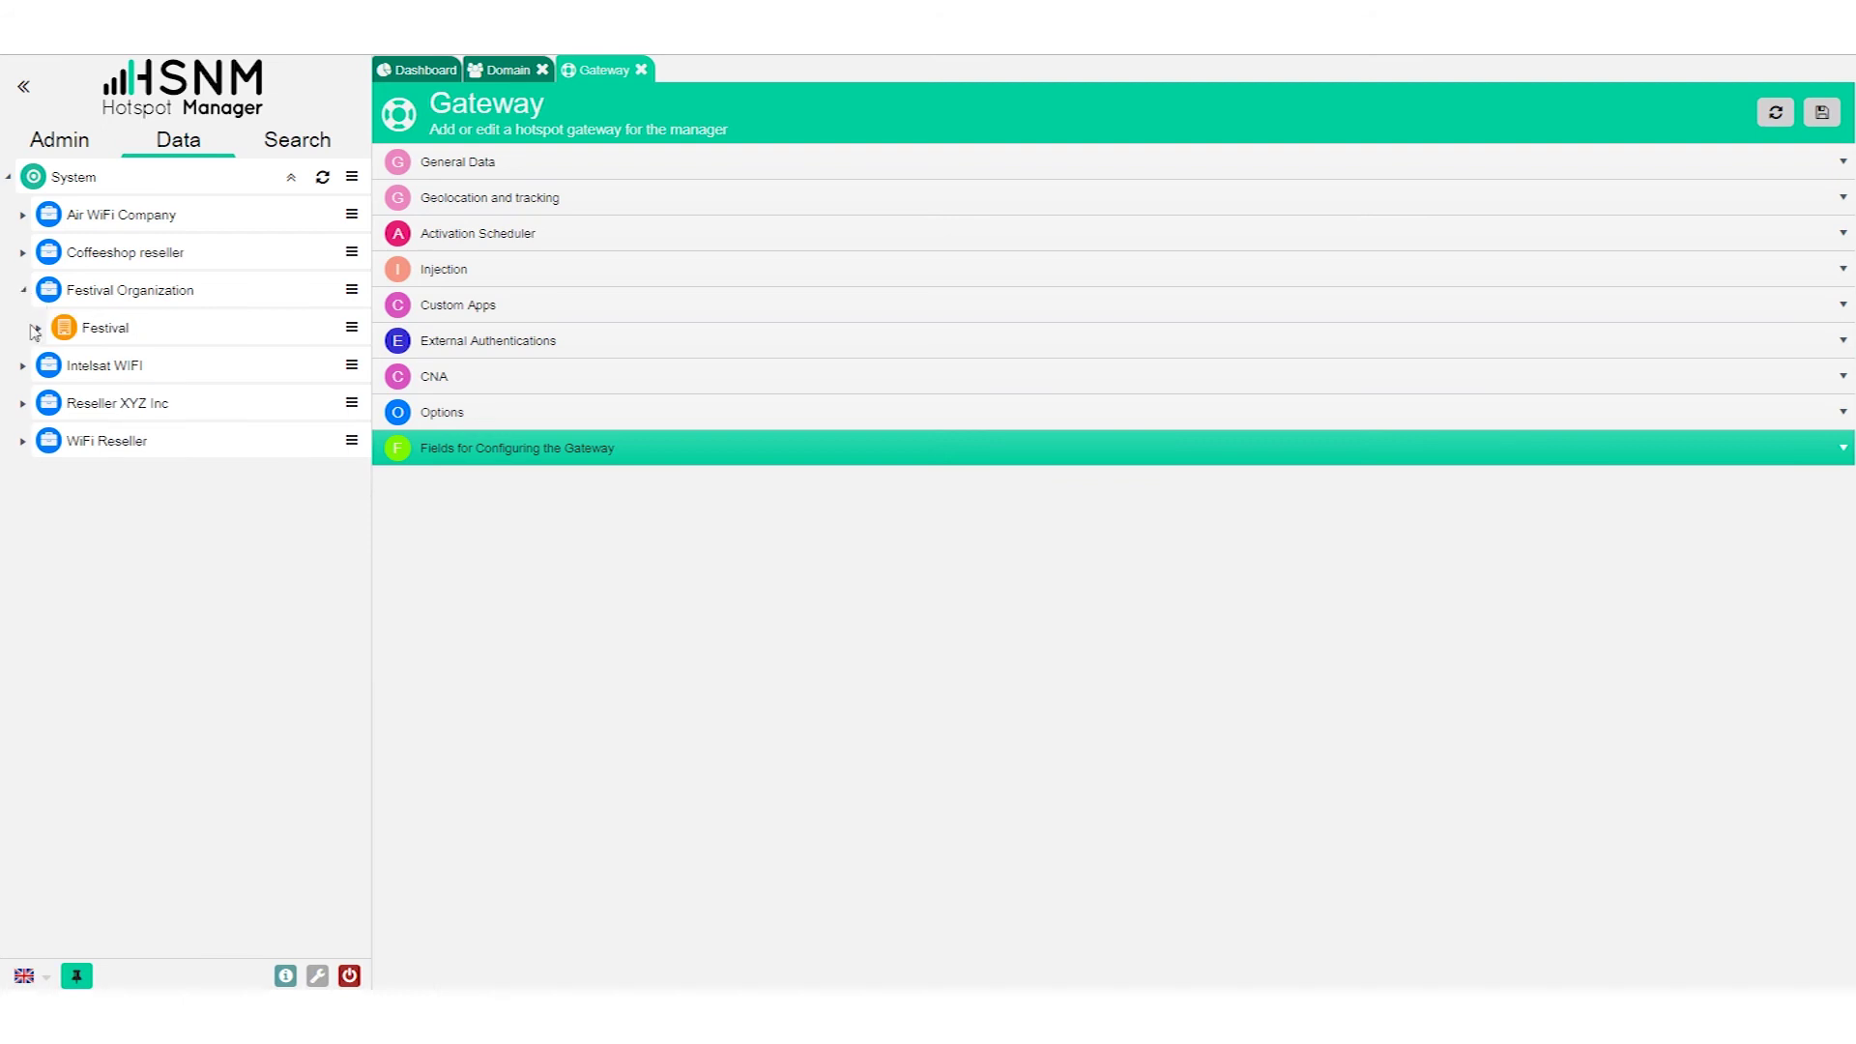
click(39, 328)
click(55, 365)
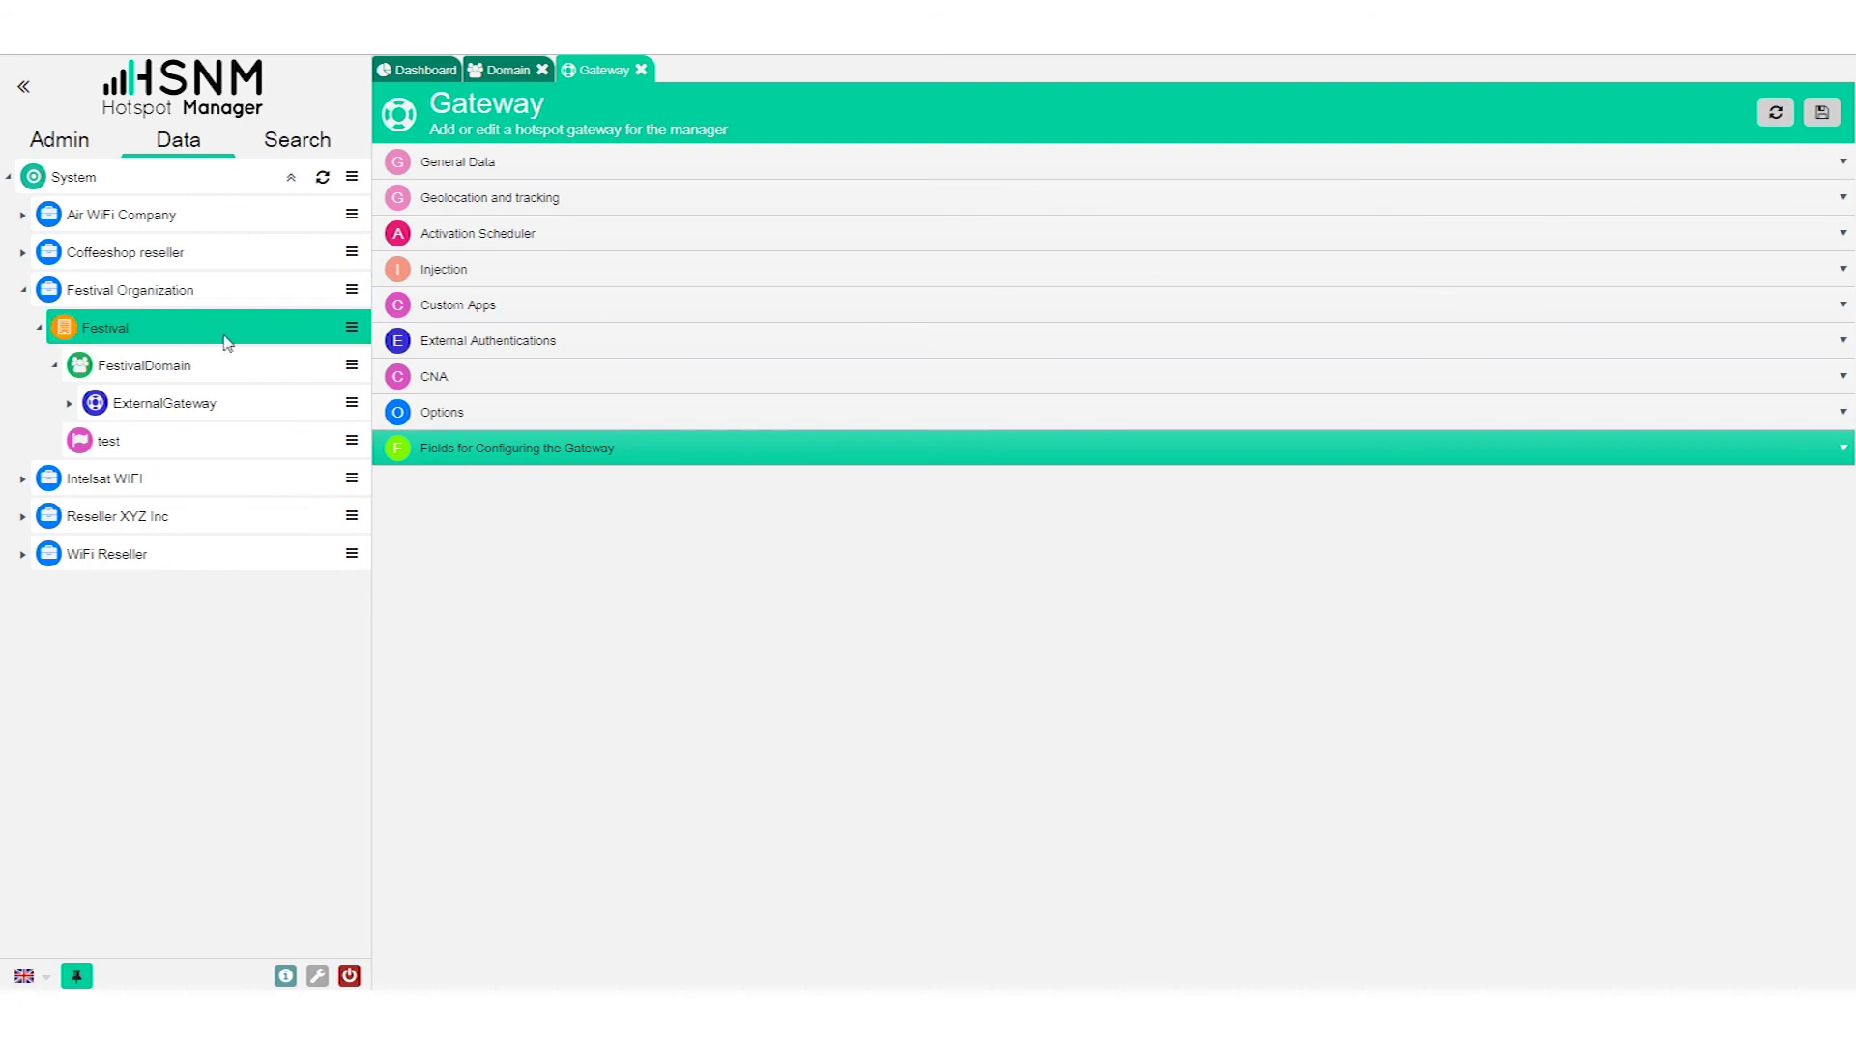
click(352, 404)
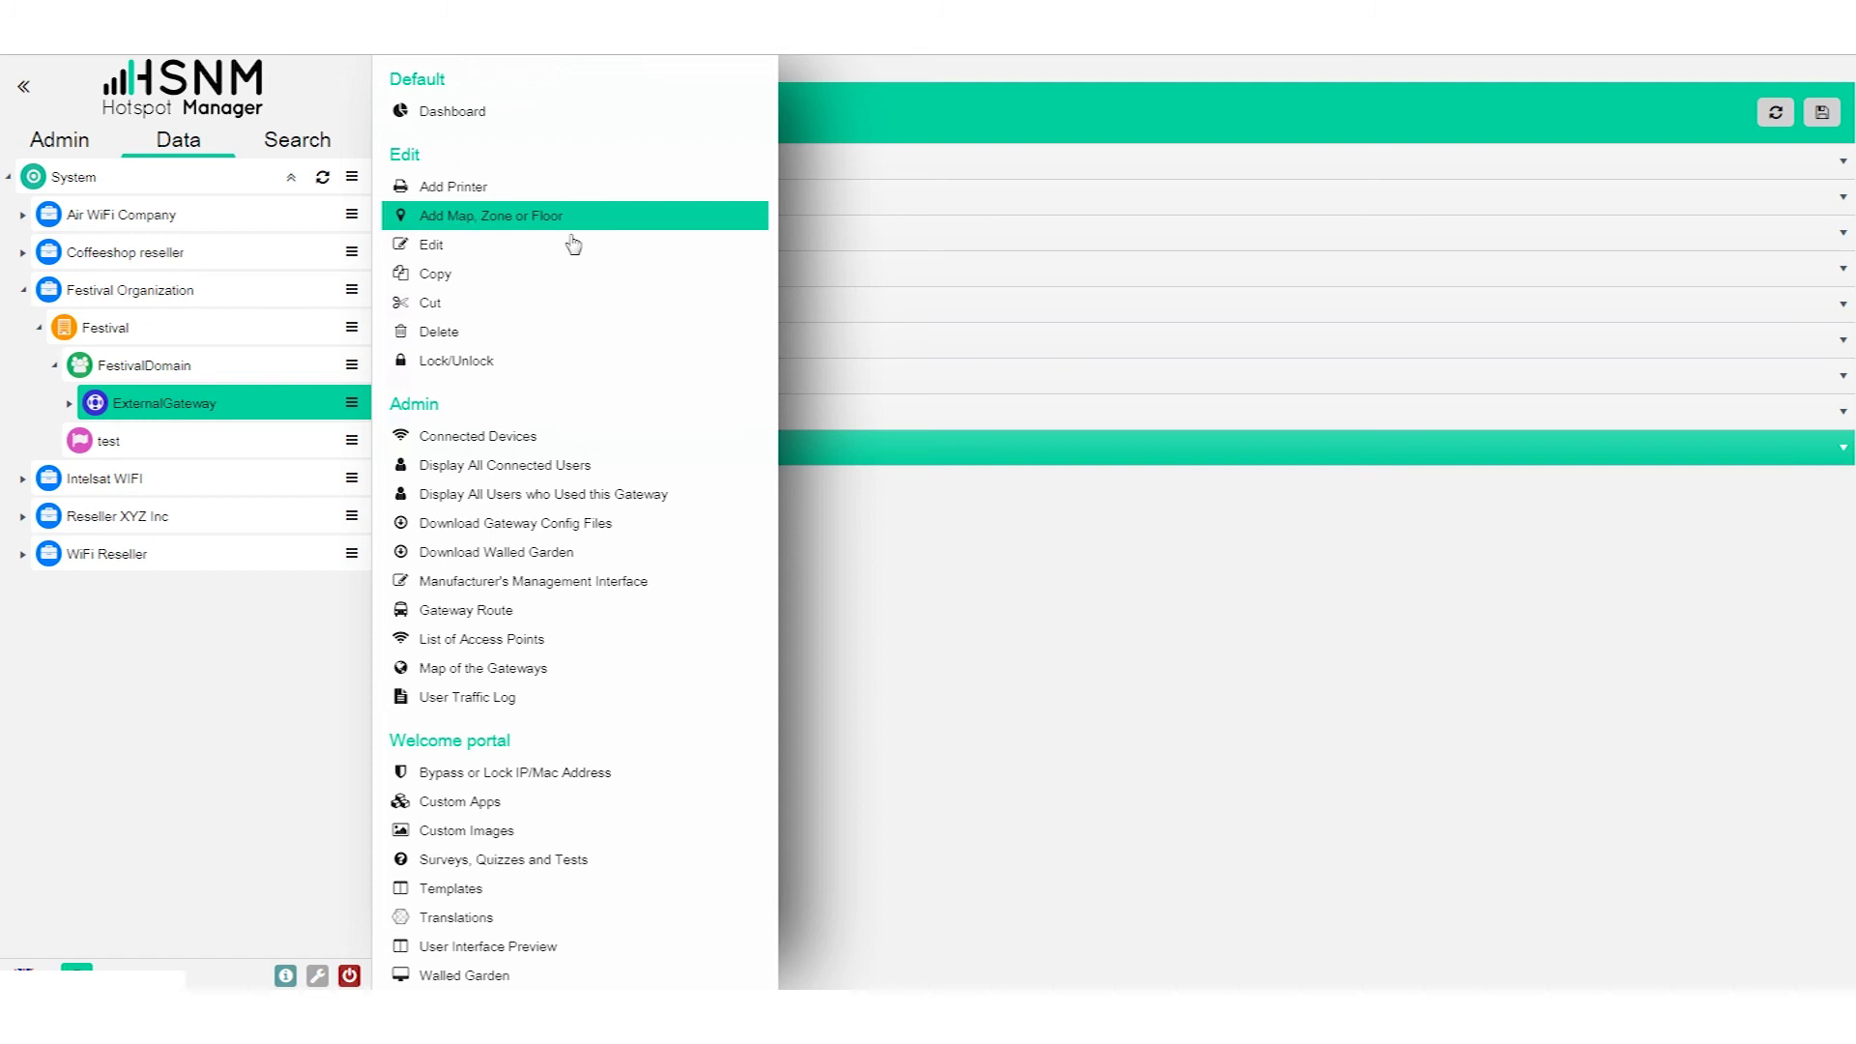
click(71, 405)
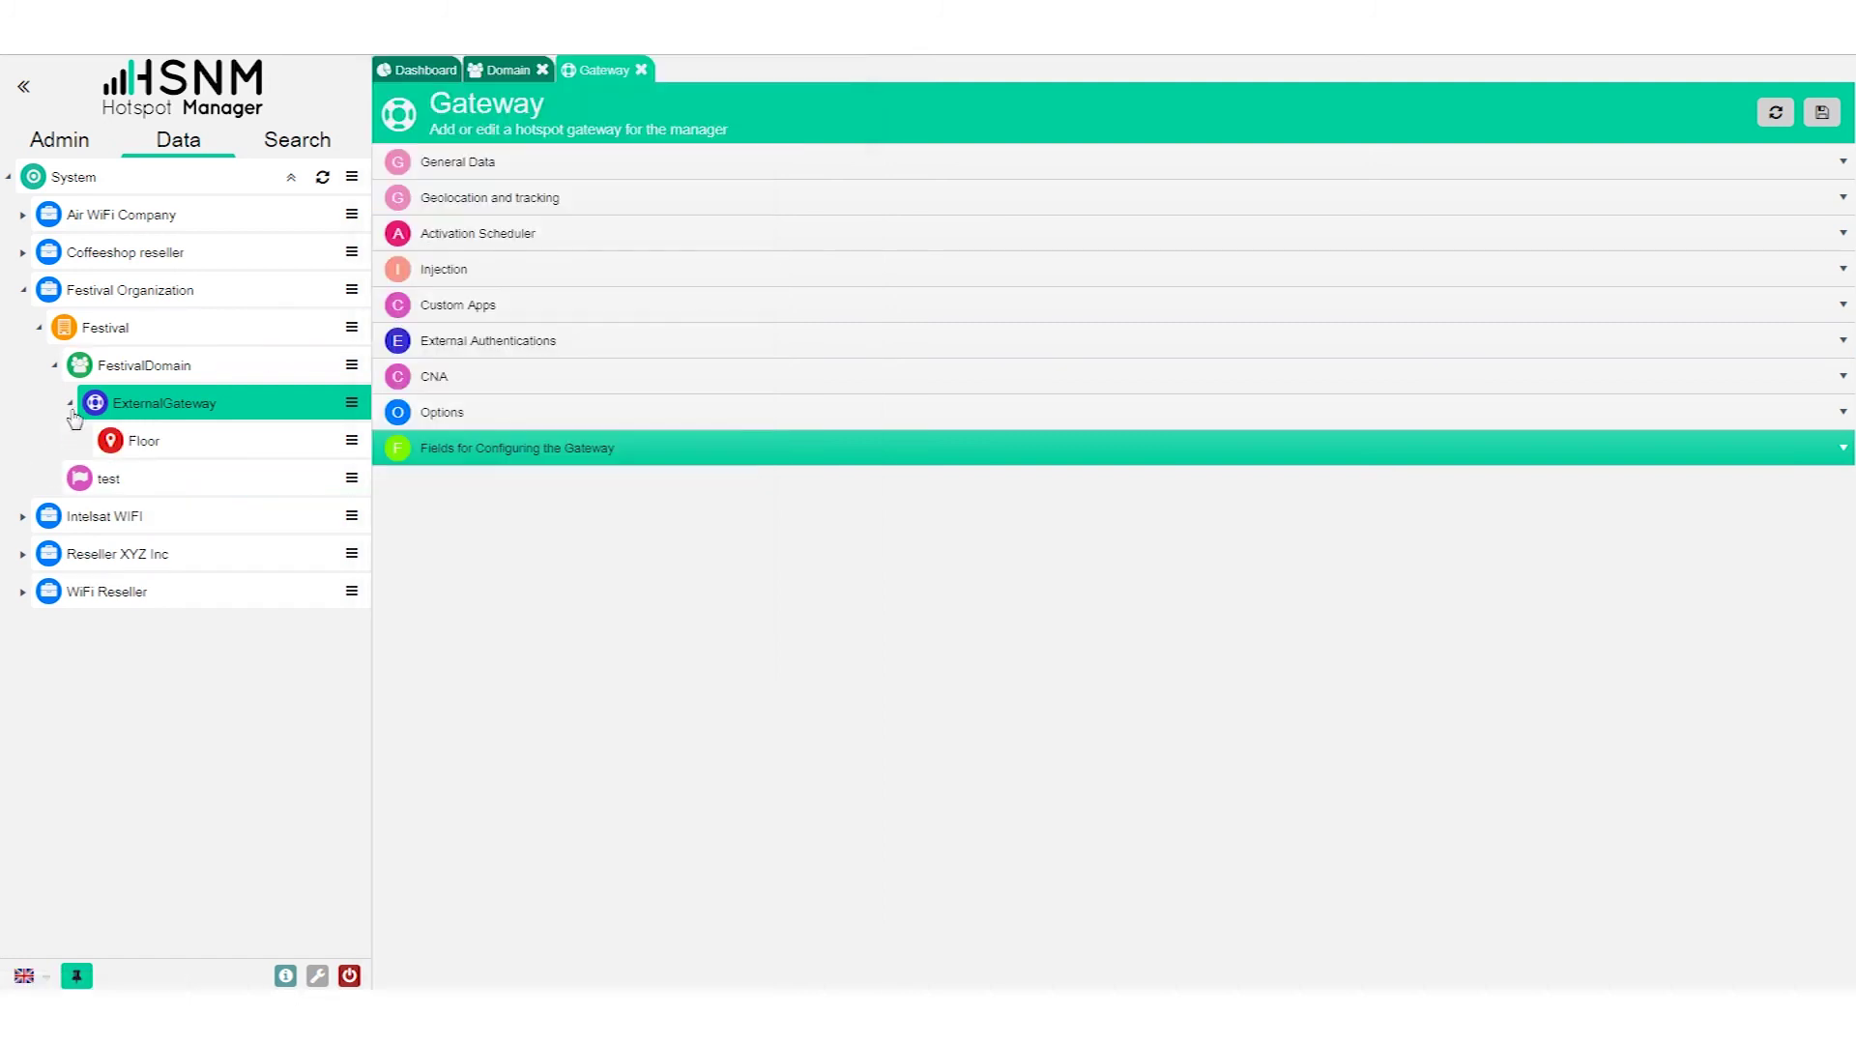
click(352, 440)
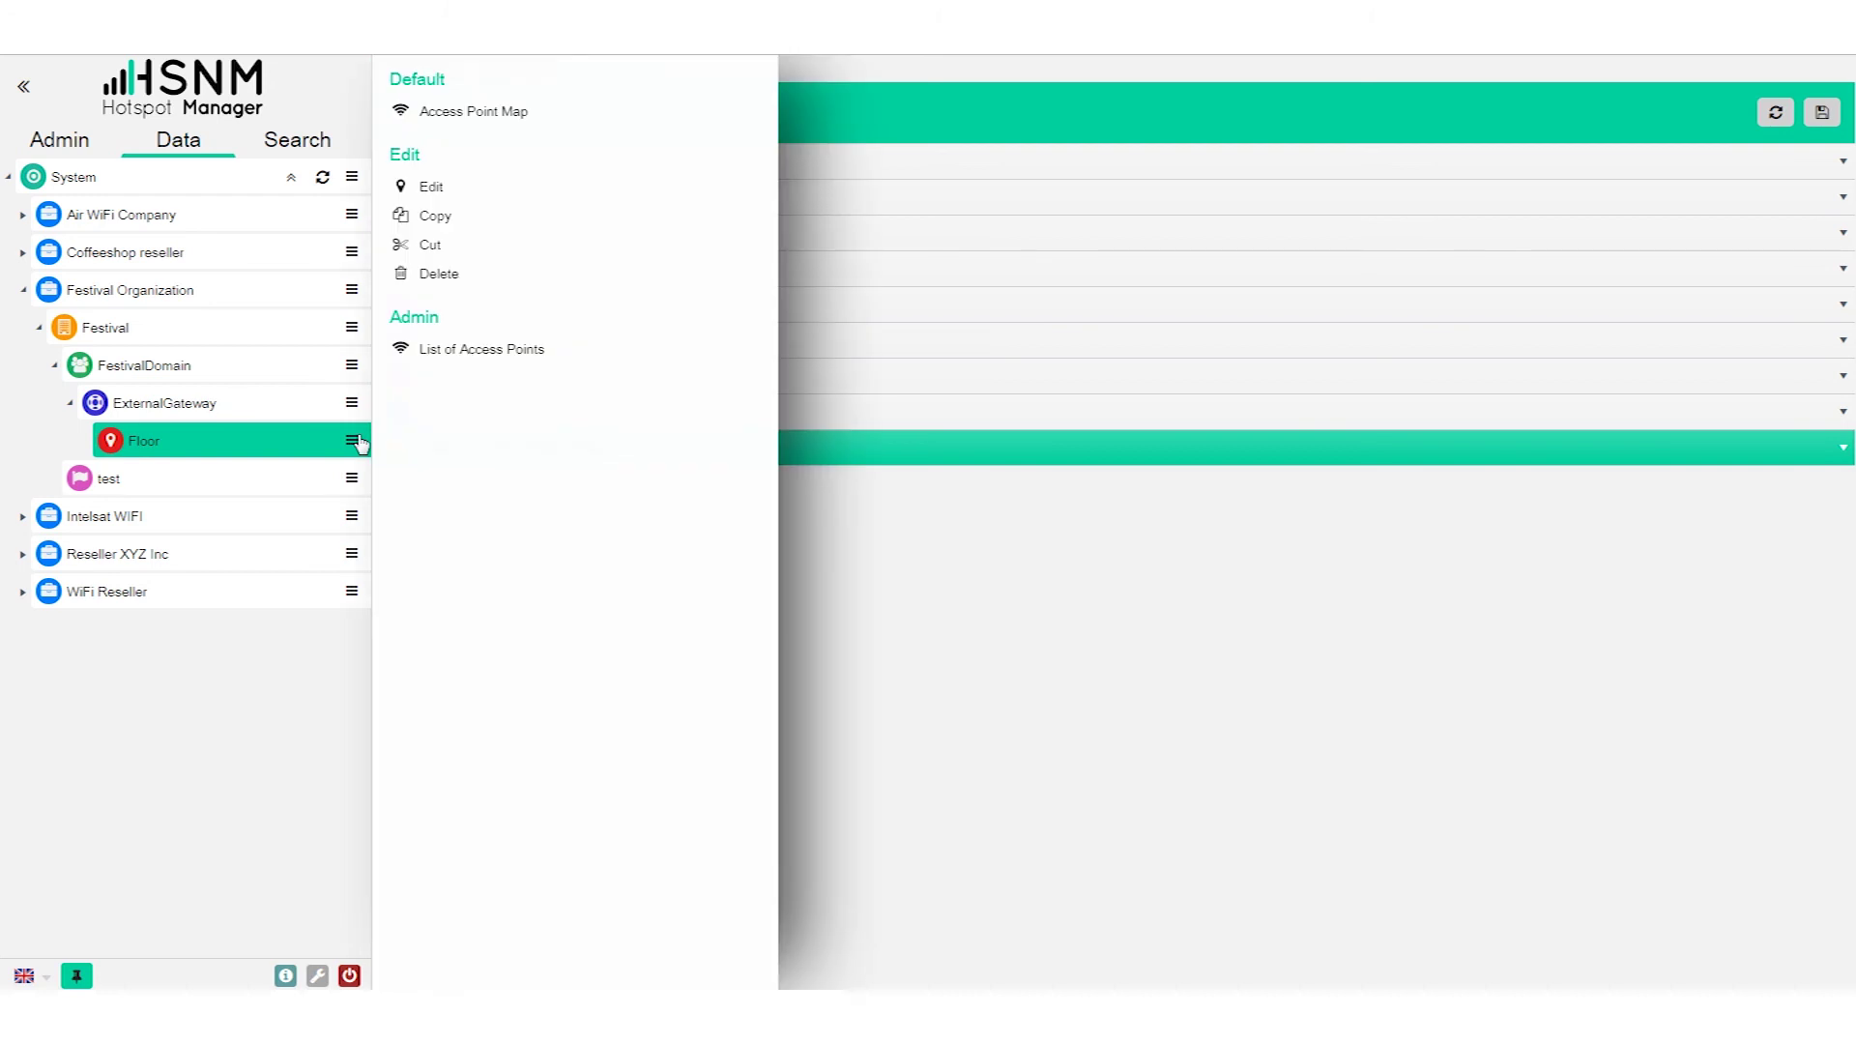
click(507, 113)
Zoom the Floor's access point map, drag one access point to the plan's upper middle, and edit it.
scroll(1199, 624, down, 2)
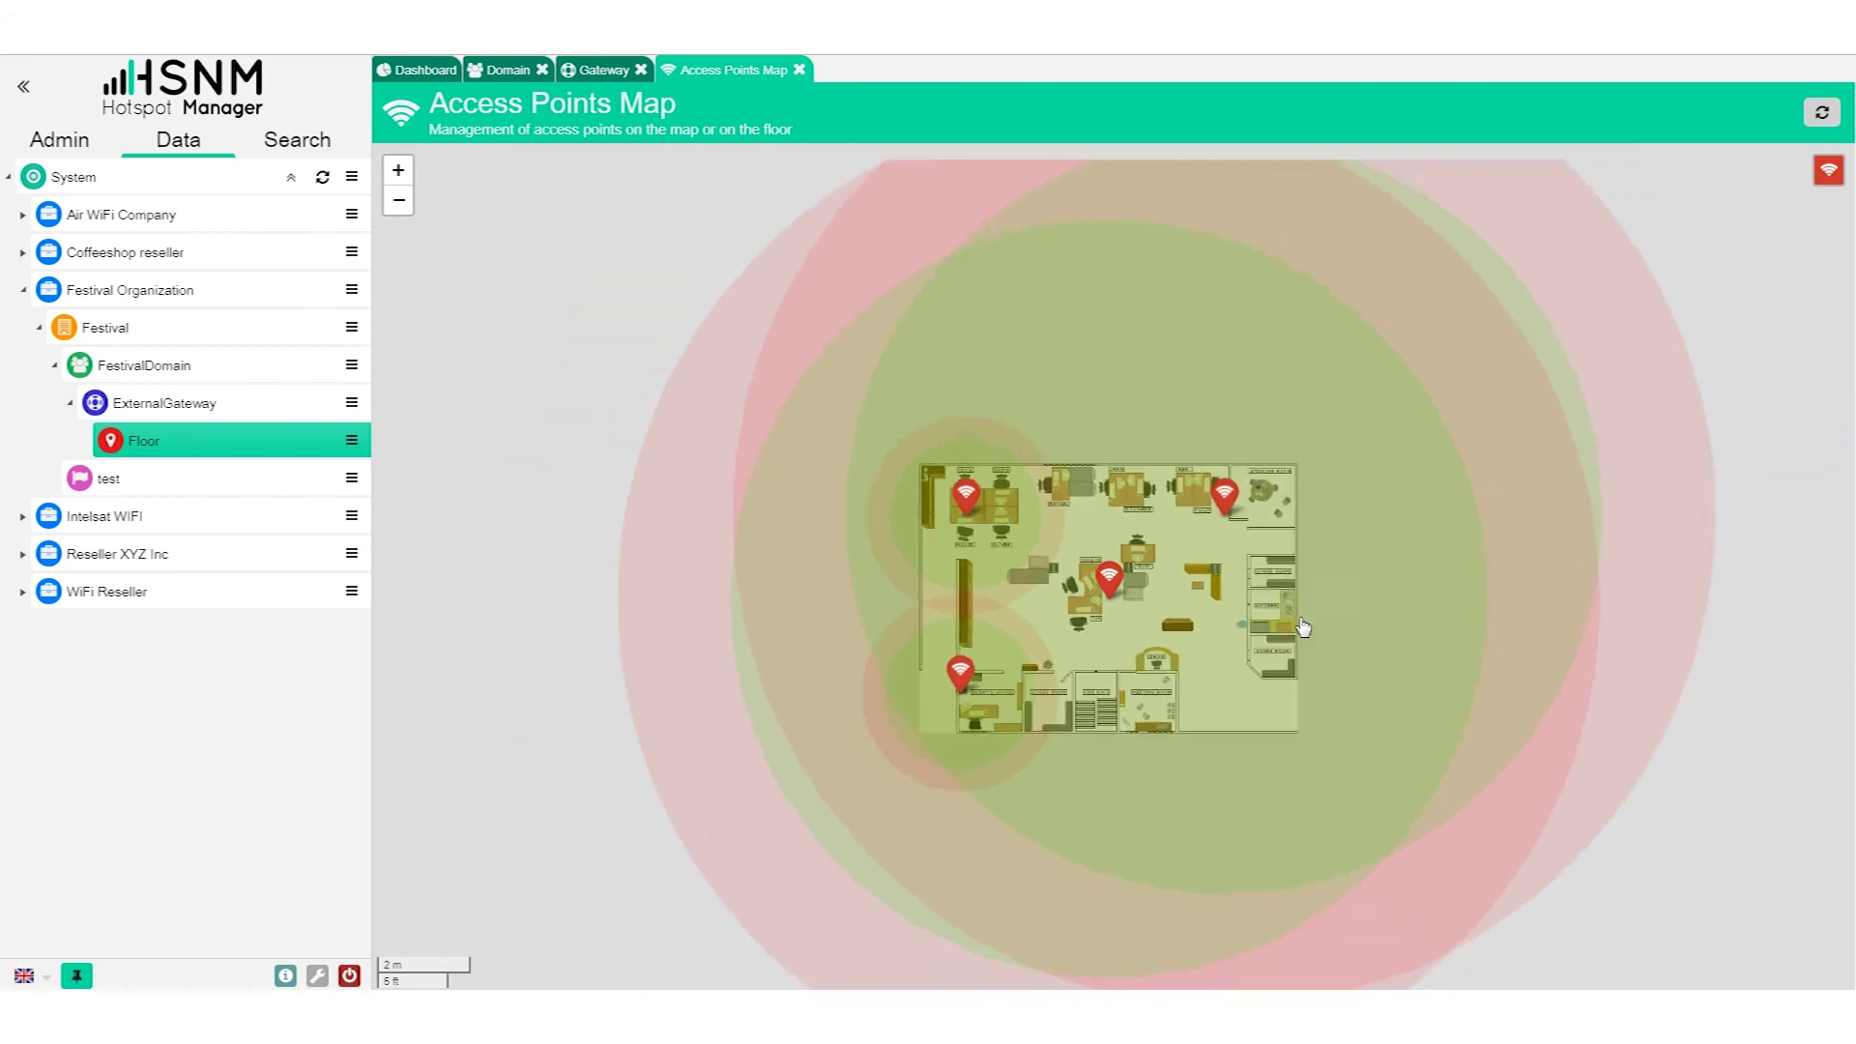
scroll(1187, 620, up, 3)
scroll(1175, 629, down, 1)
scroll(1184, 572, down, 1)
click(1111, 576)
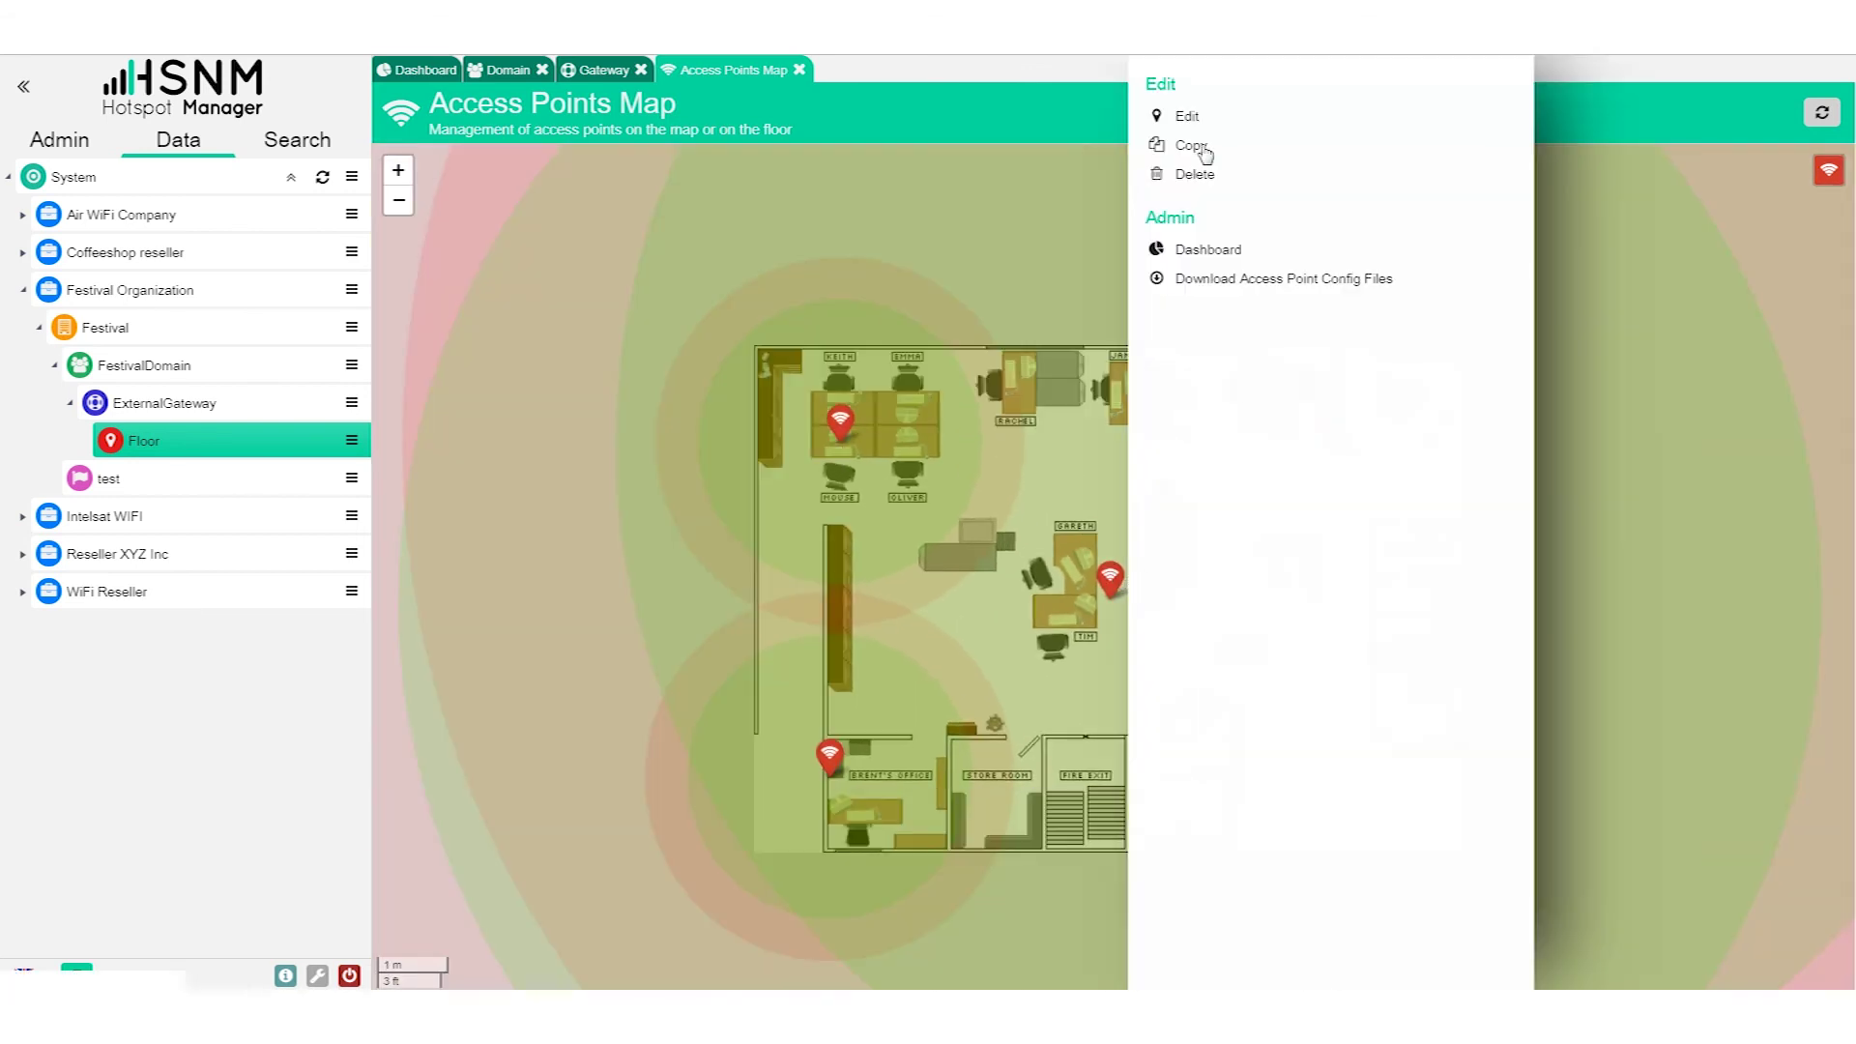
mouse_move(854, 420)
mouse_down()
mouse_move(923, 556)
mouse_move(1253, 574)
mouse_move(1132, 554)
mouse_move(1172, 477)
mouse_move(901, 473)
mouse_move(1129, 455)
mouse_up()
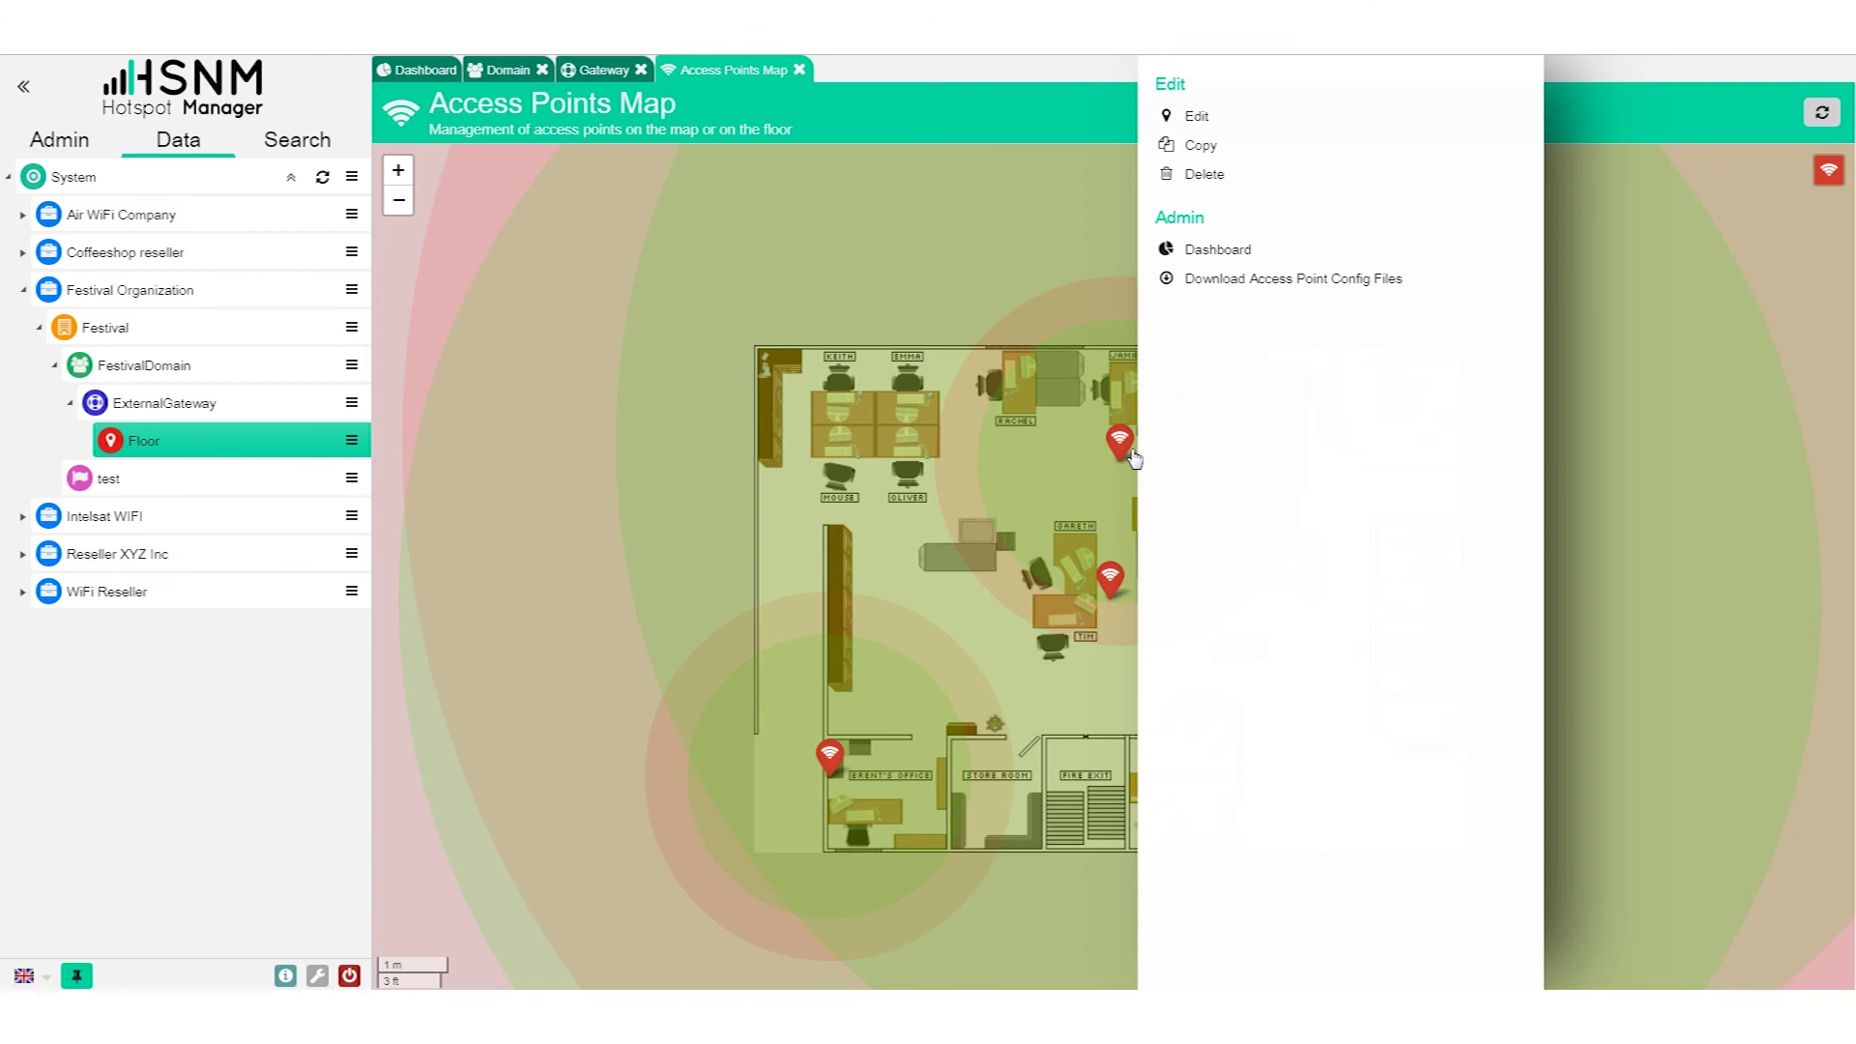
click(1282, 120)
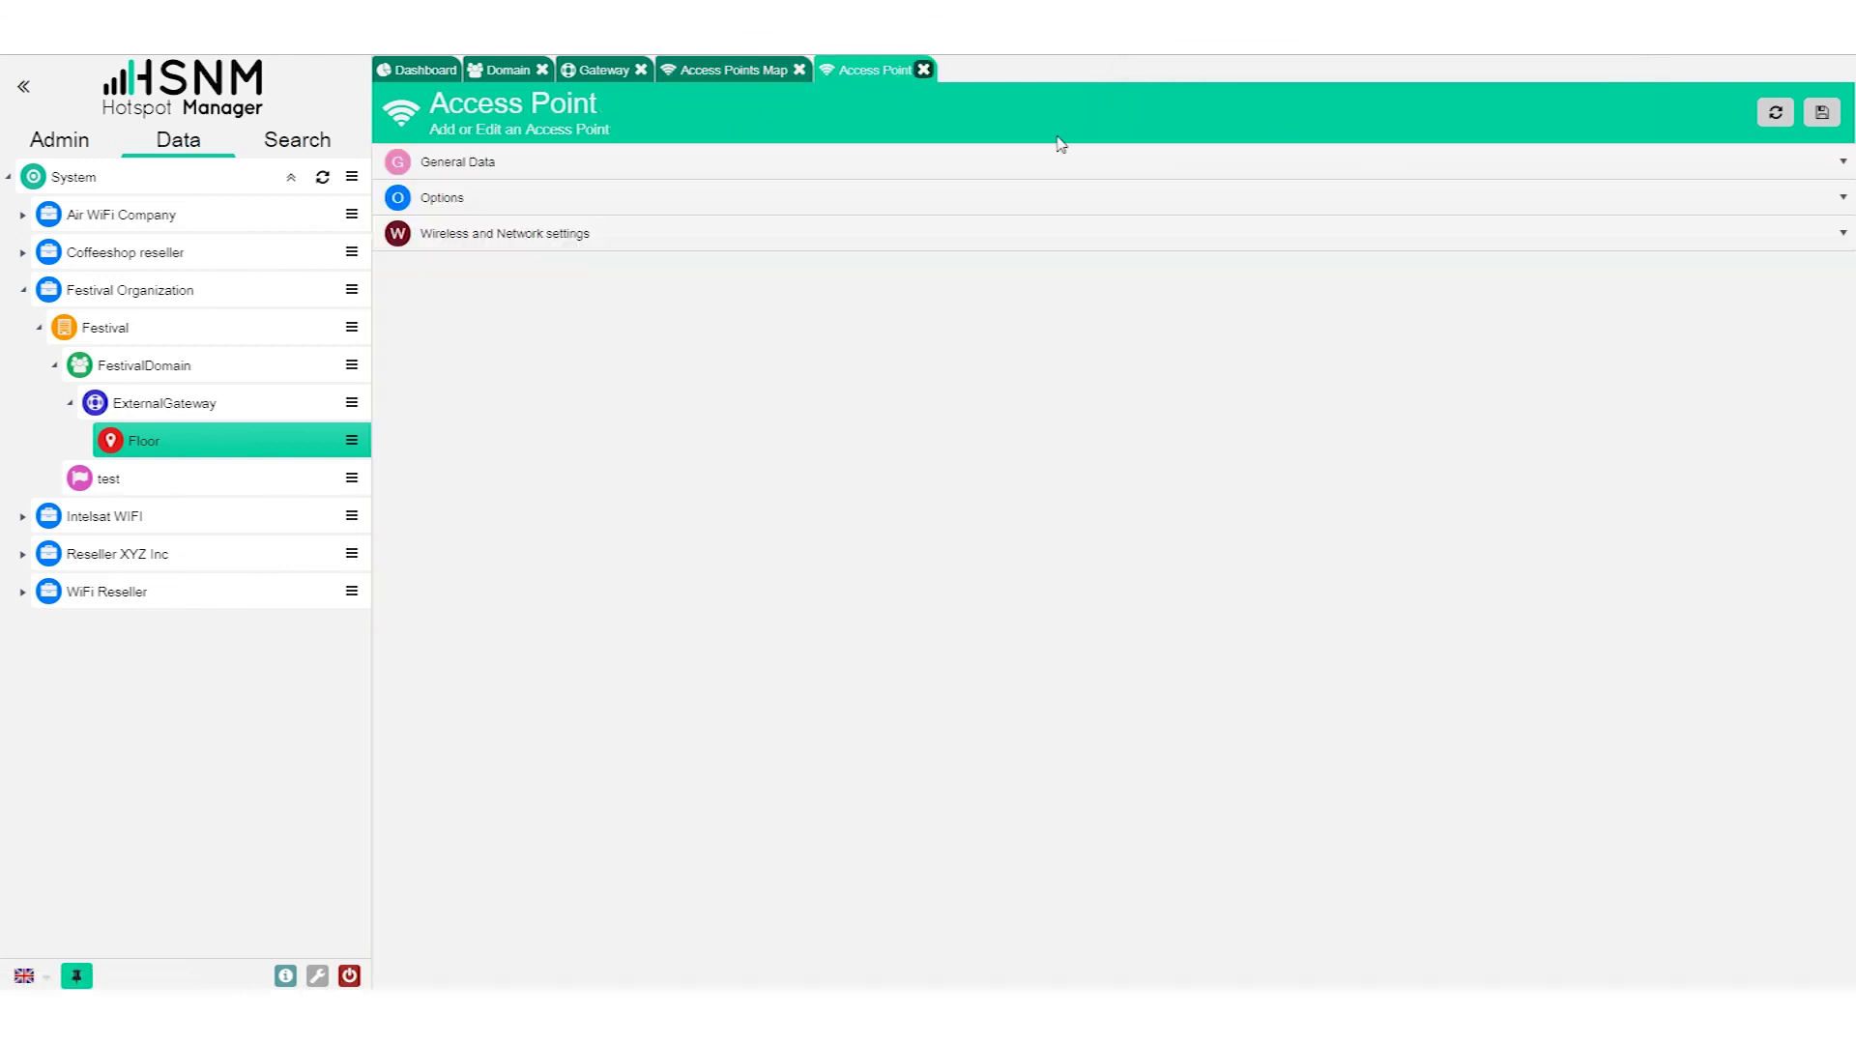
Review AccessPoint4's General Data and Wireless and Network settings, then close its Access Point tab.
click(569, 167)
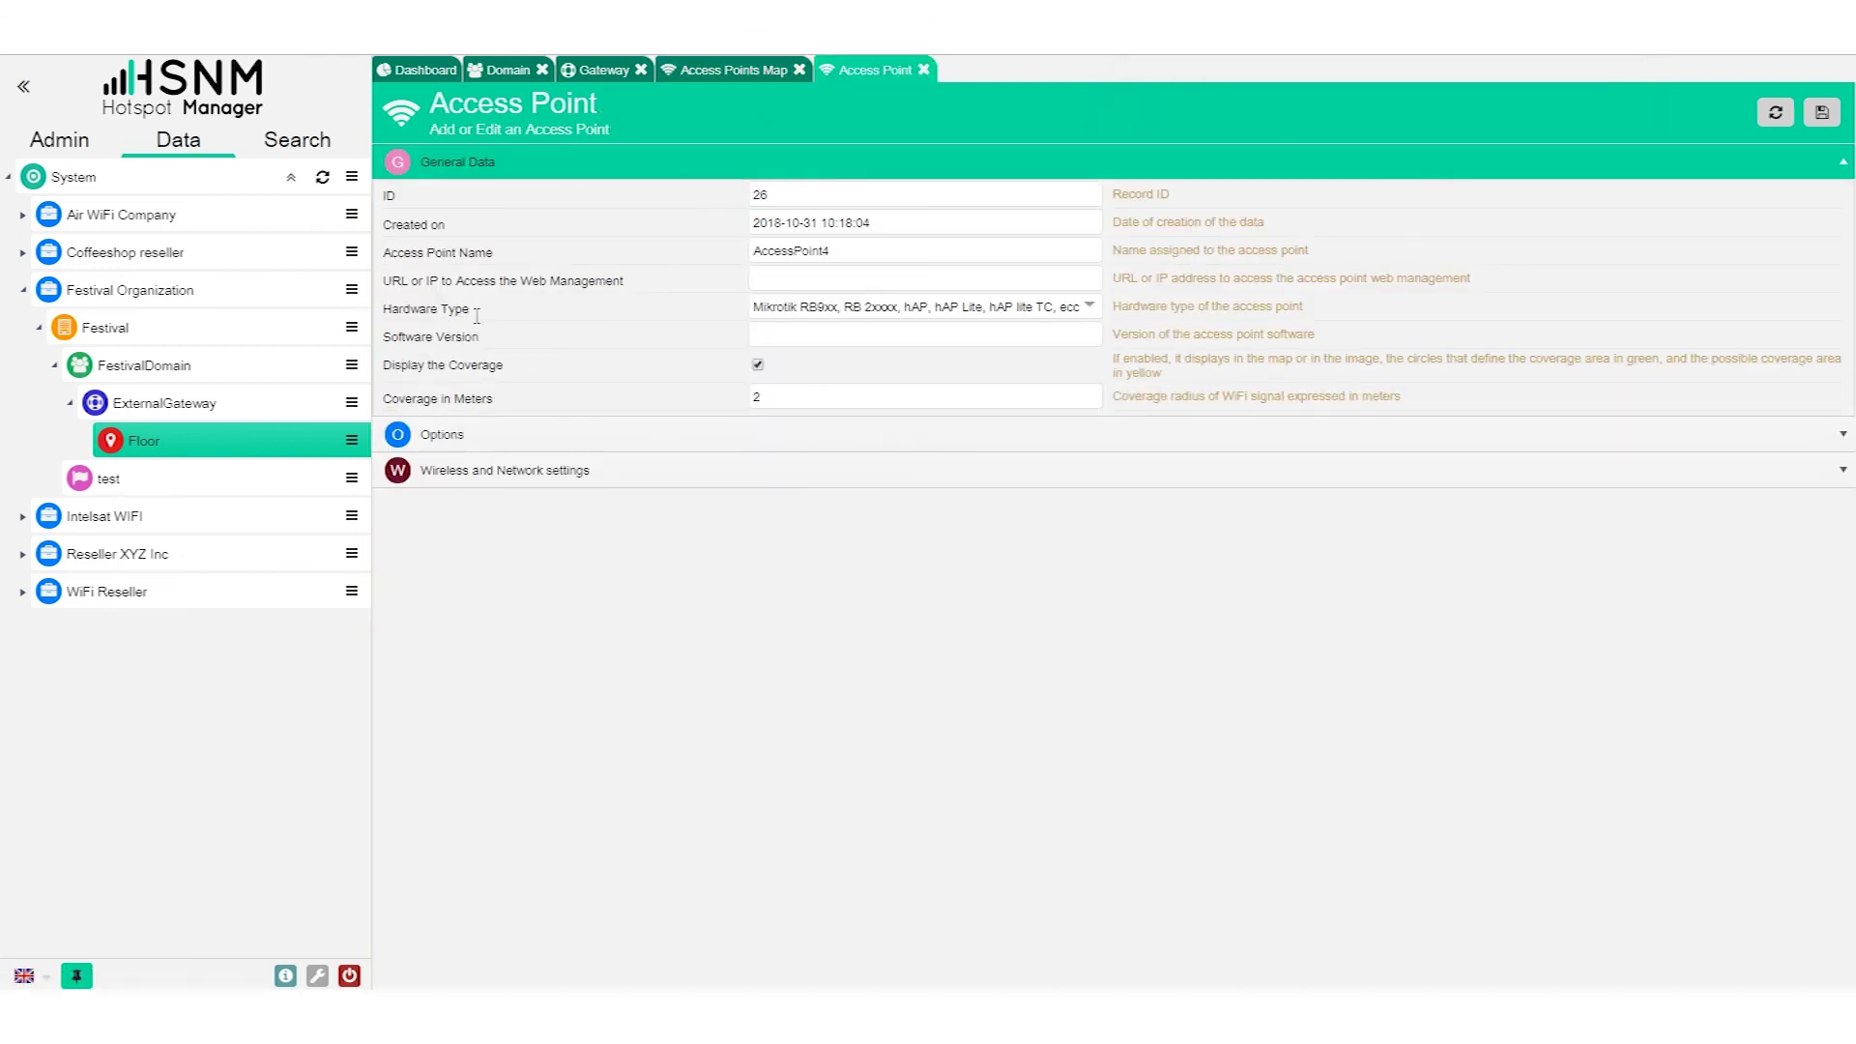
click(611, 477)
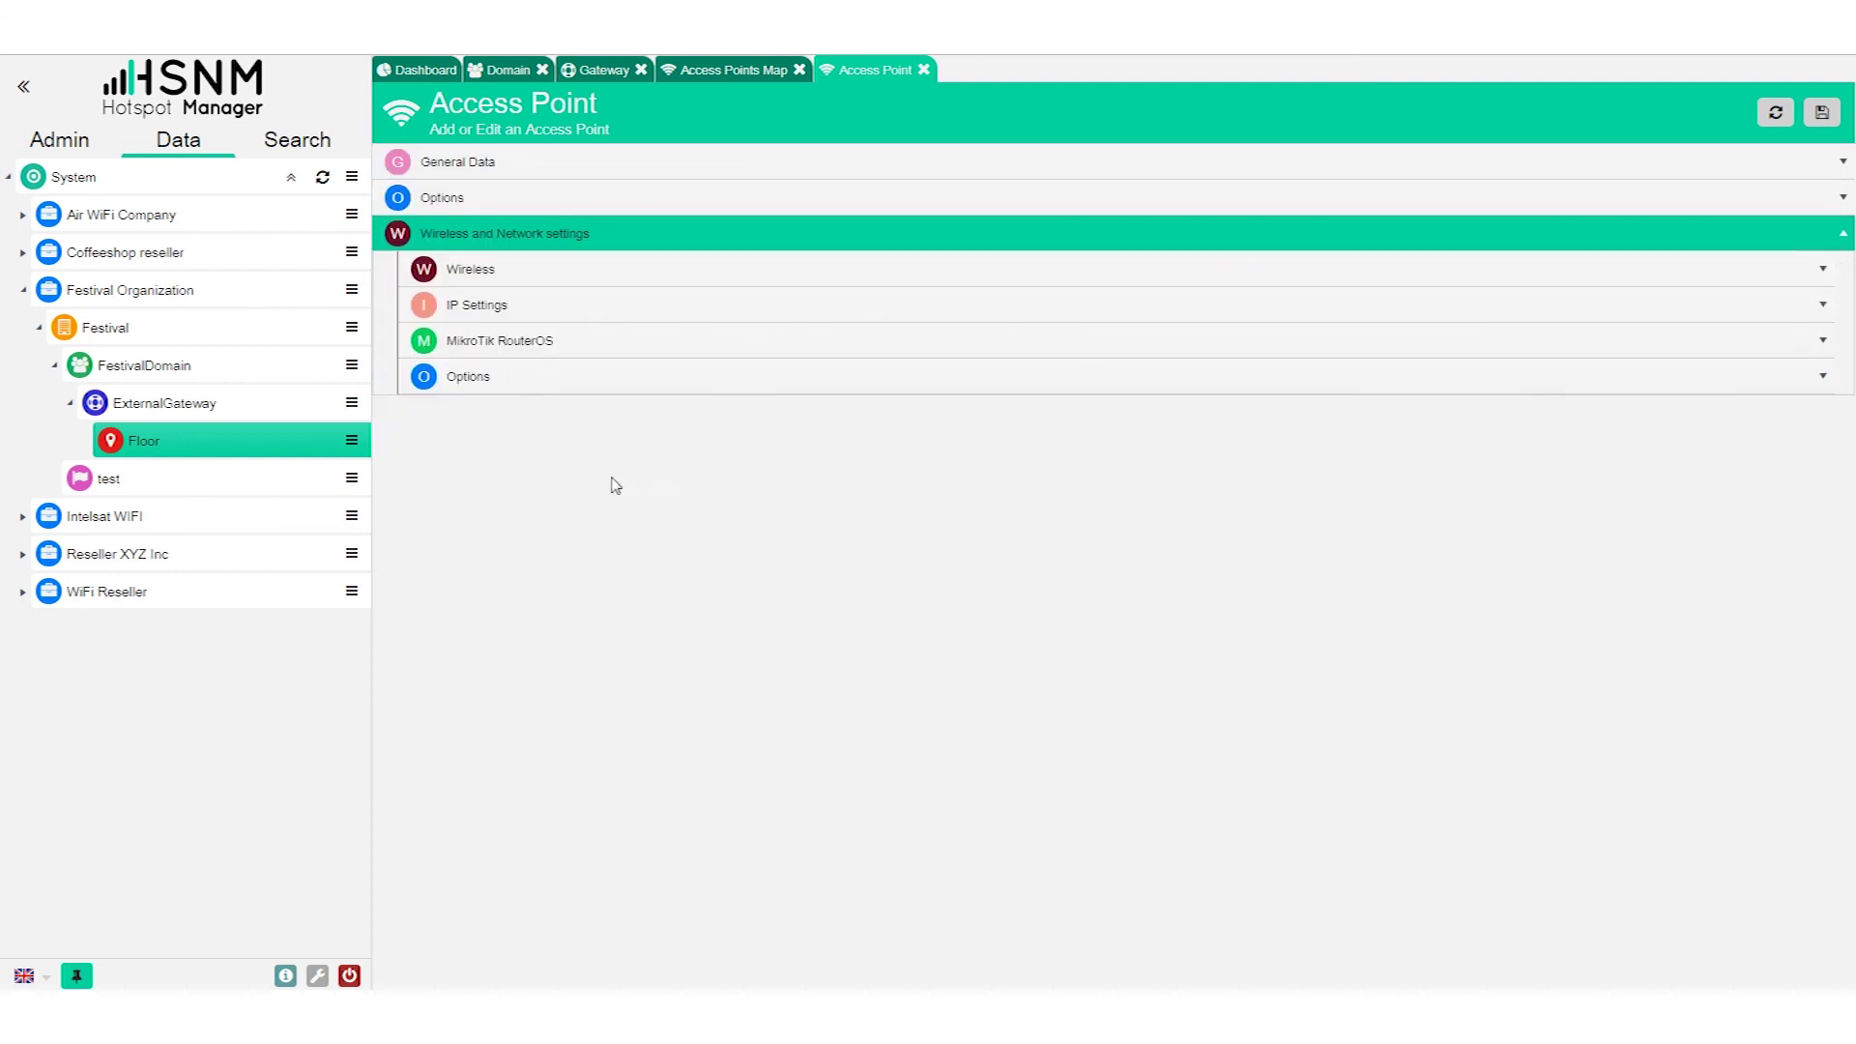
click(529, 179)
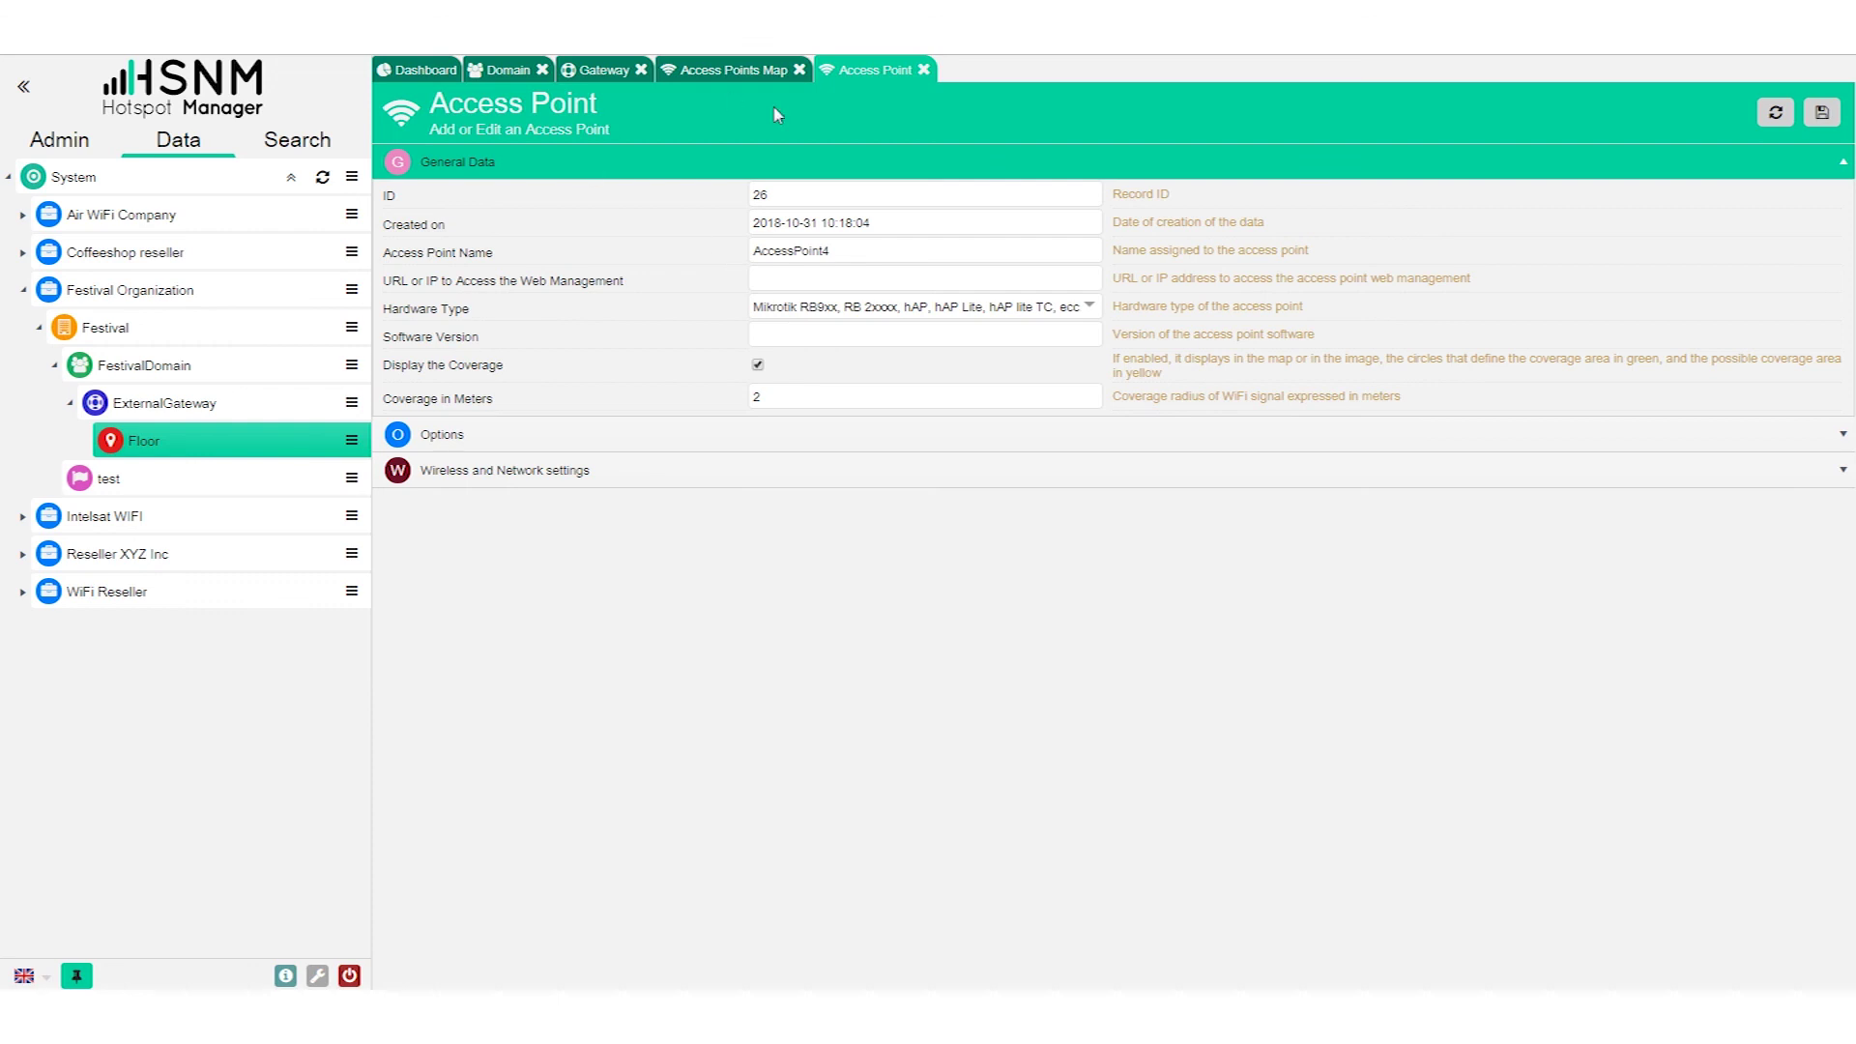
click(924, 69)
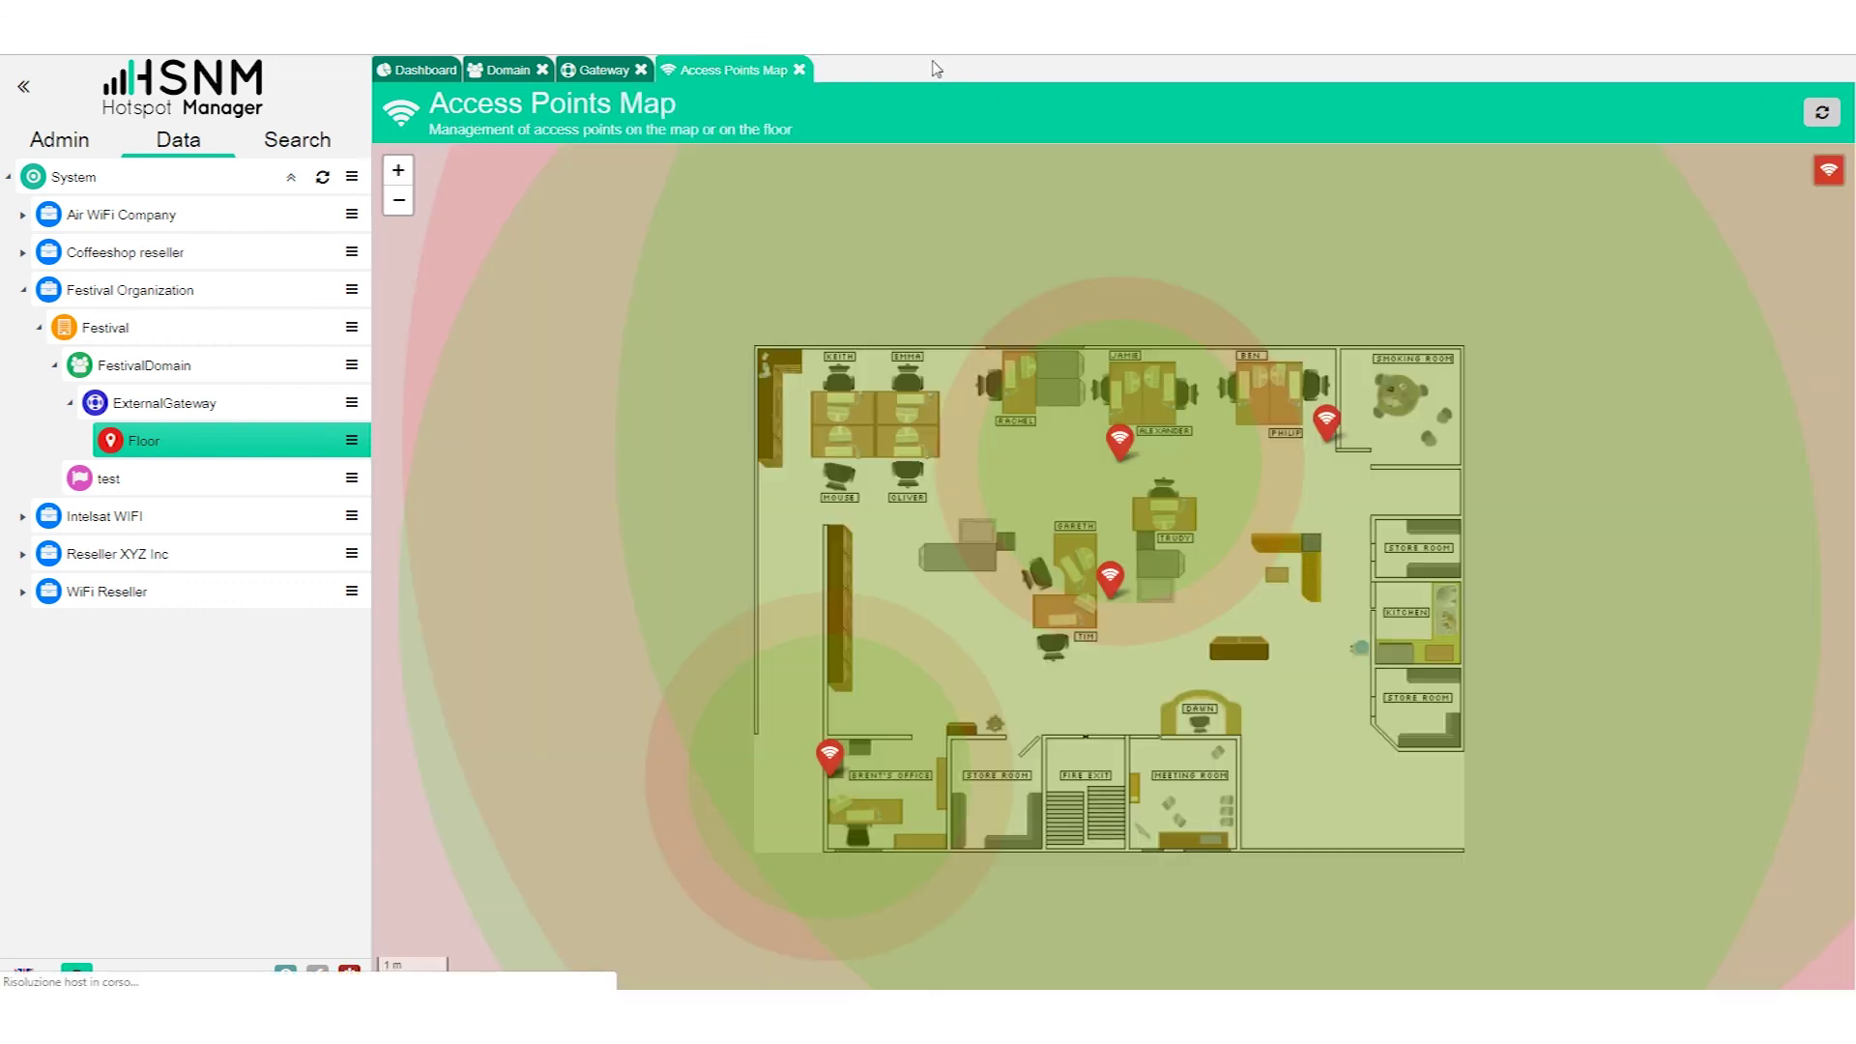
Close the map, view ExternalGateway's general data (ID 146, Italy, Mikrotik), then list FestivalDomain's actions.
click(800, 70)
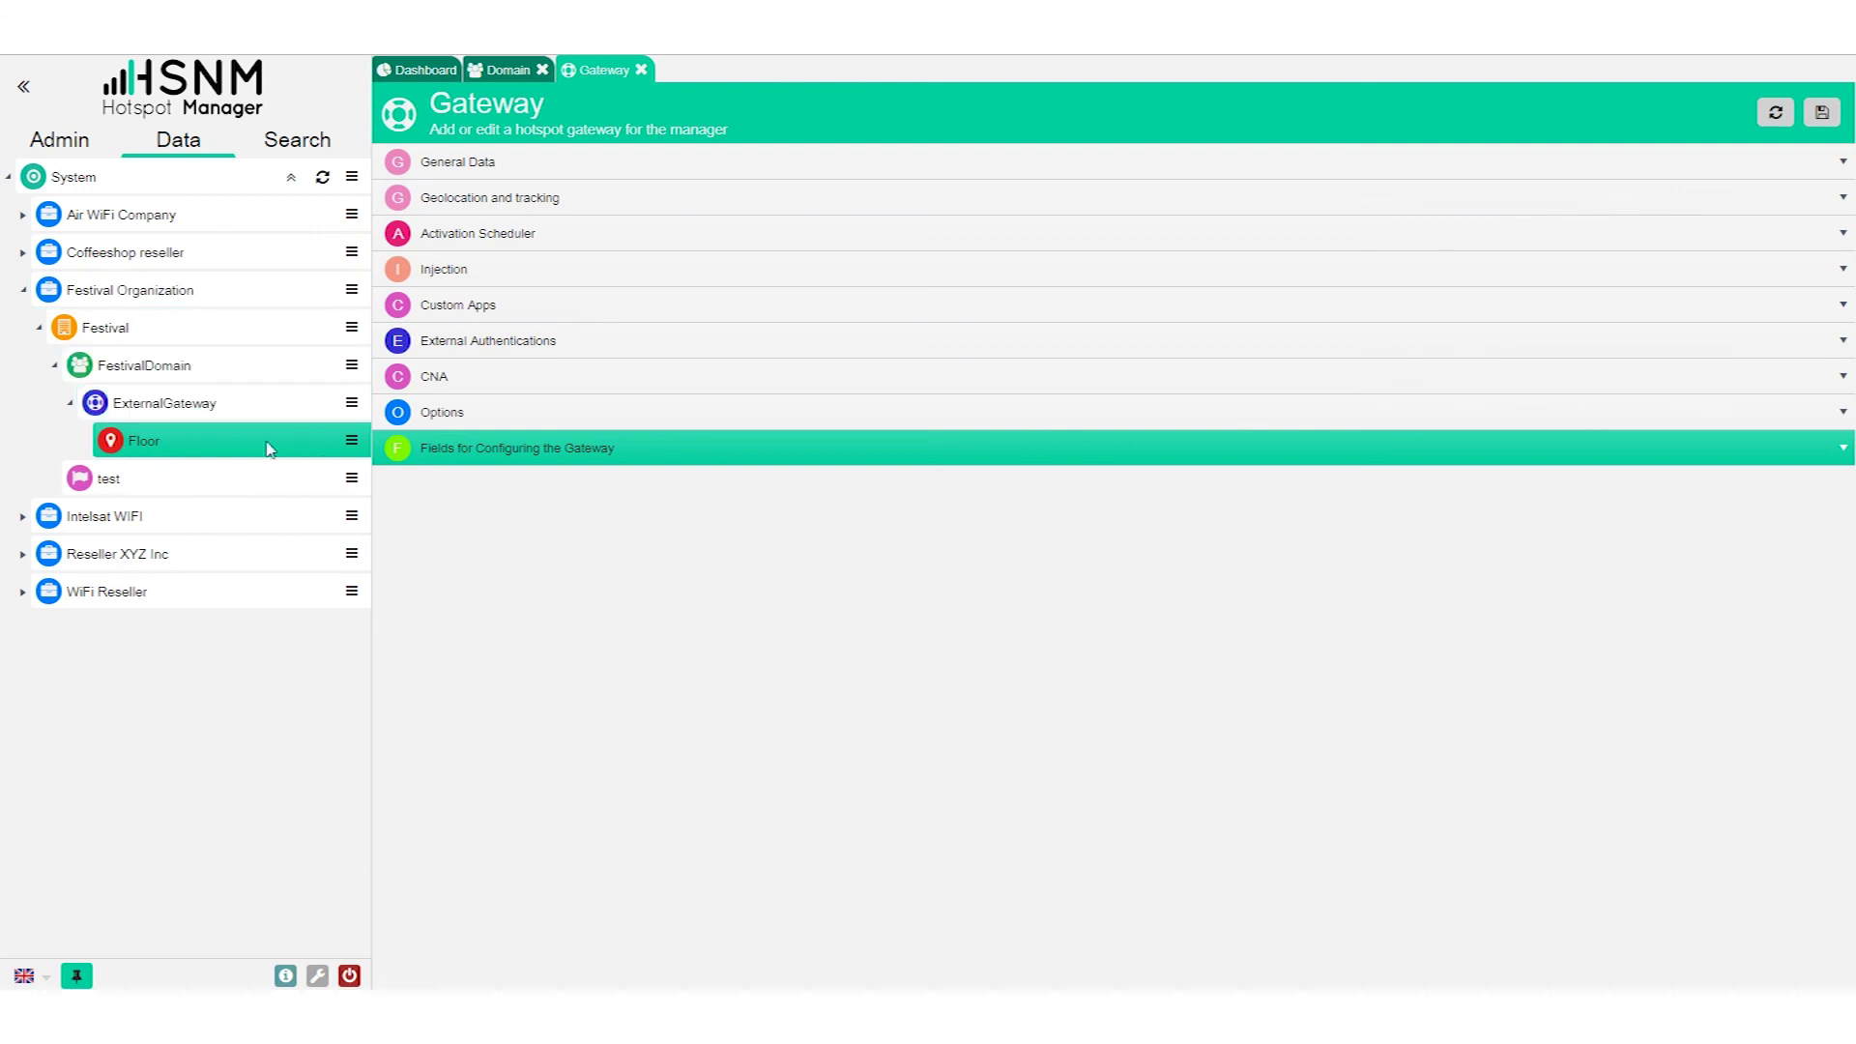
click(191, 404)
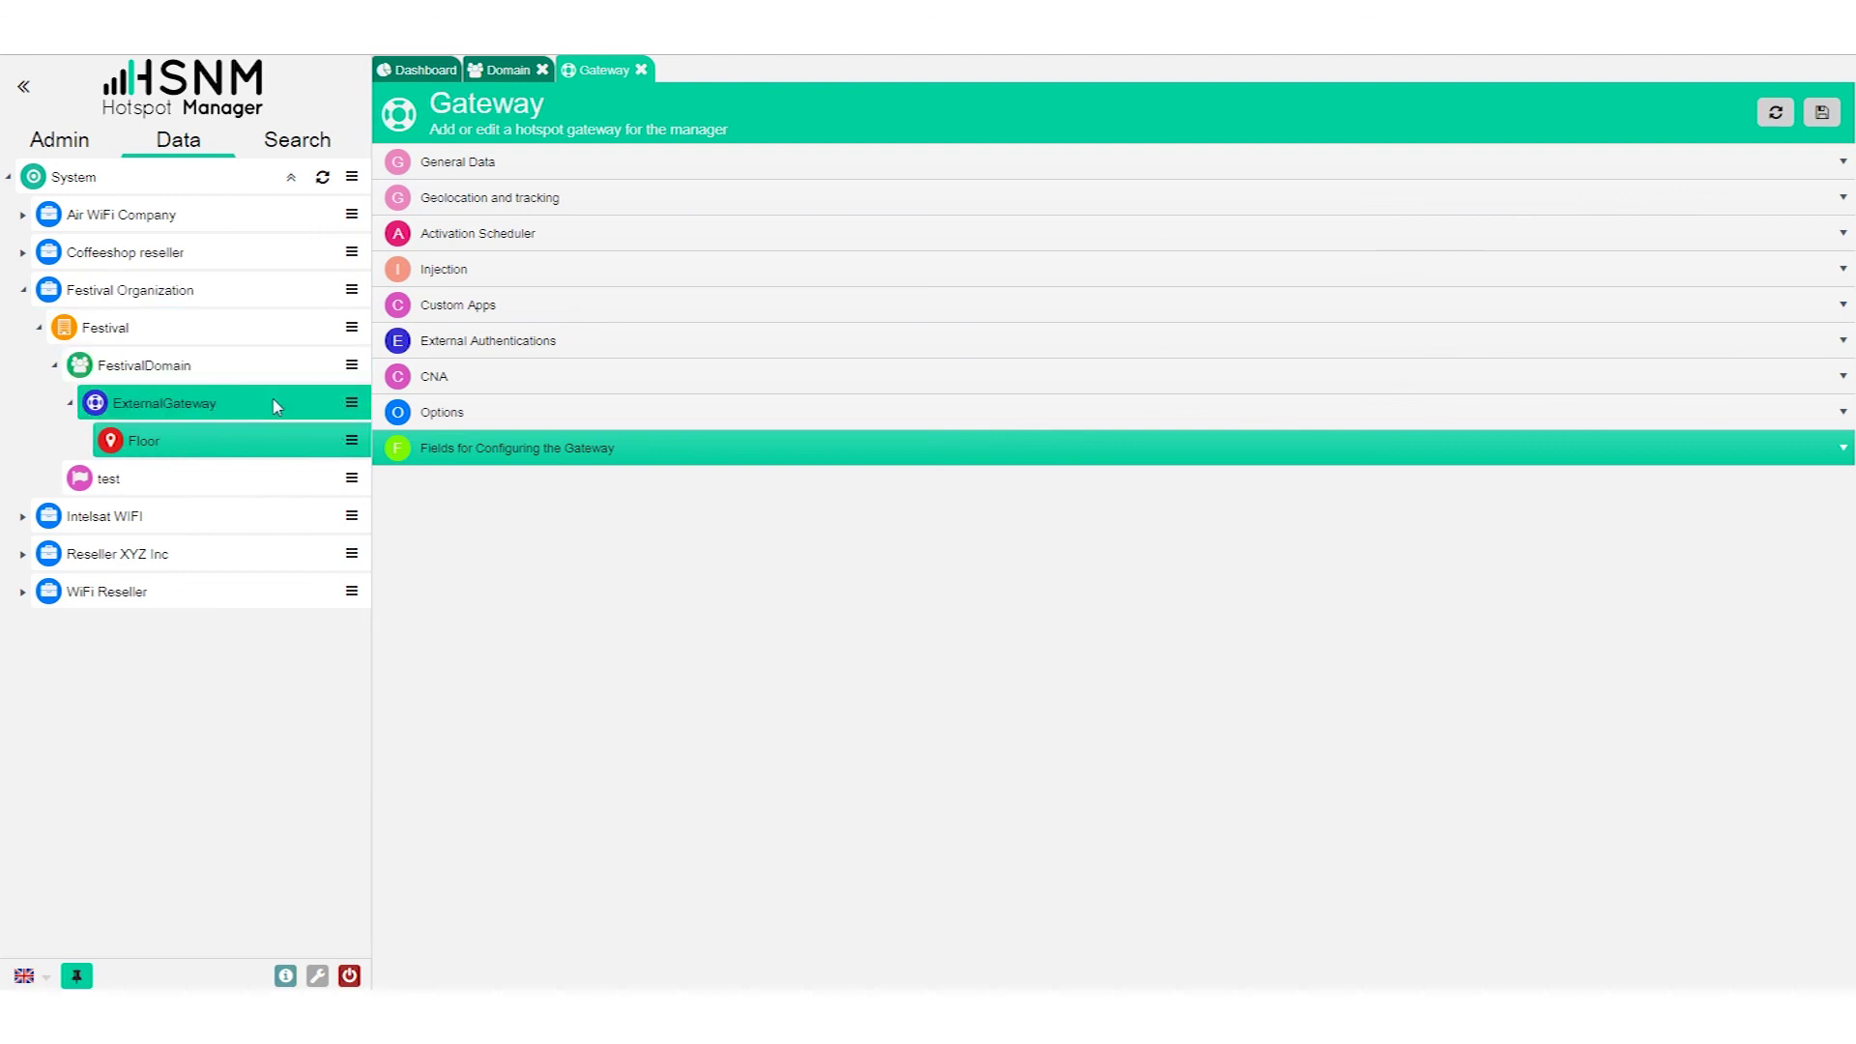
click(352, 404)
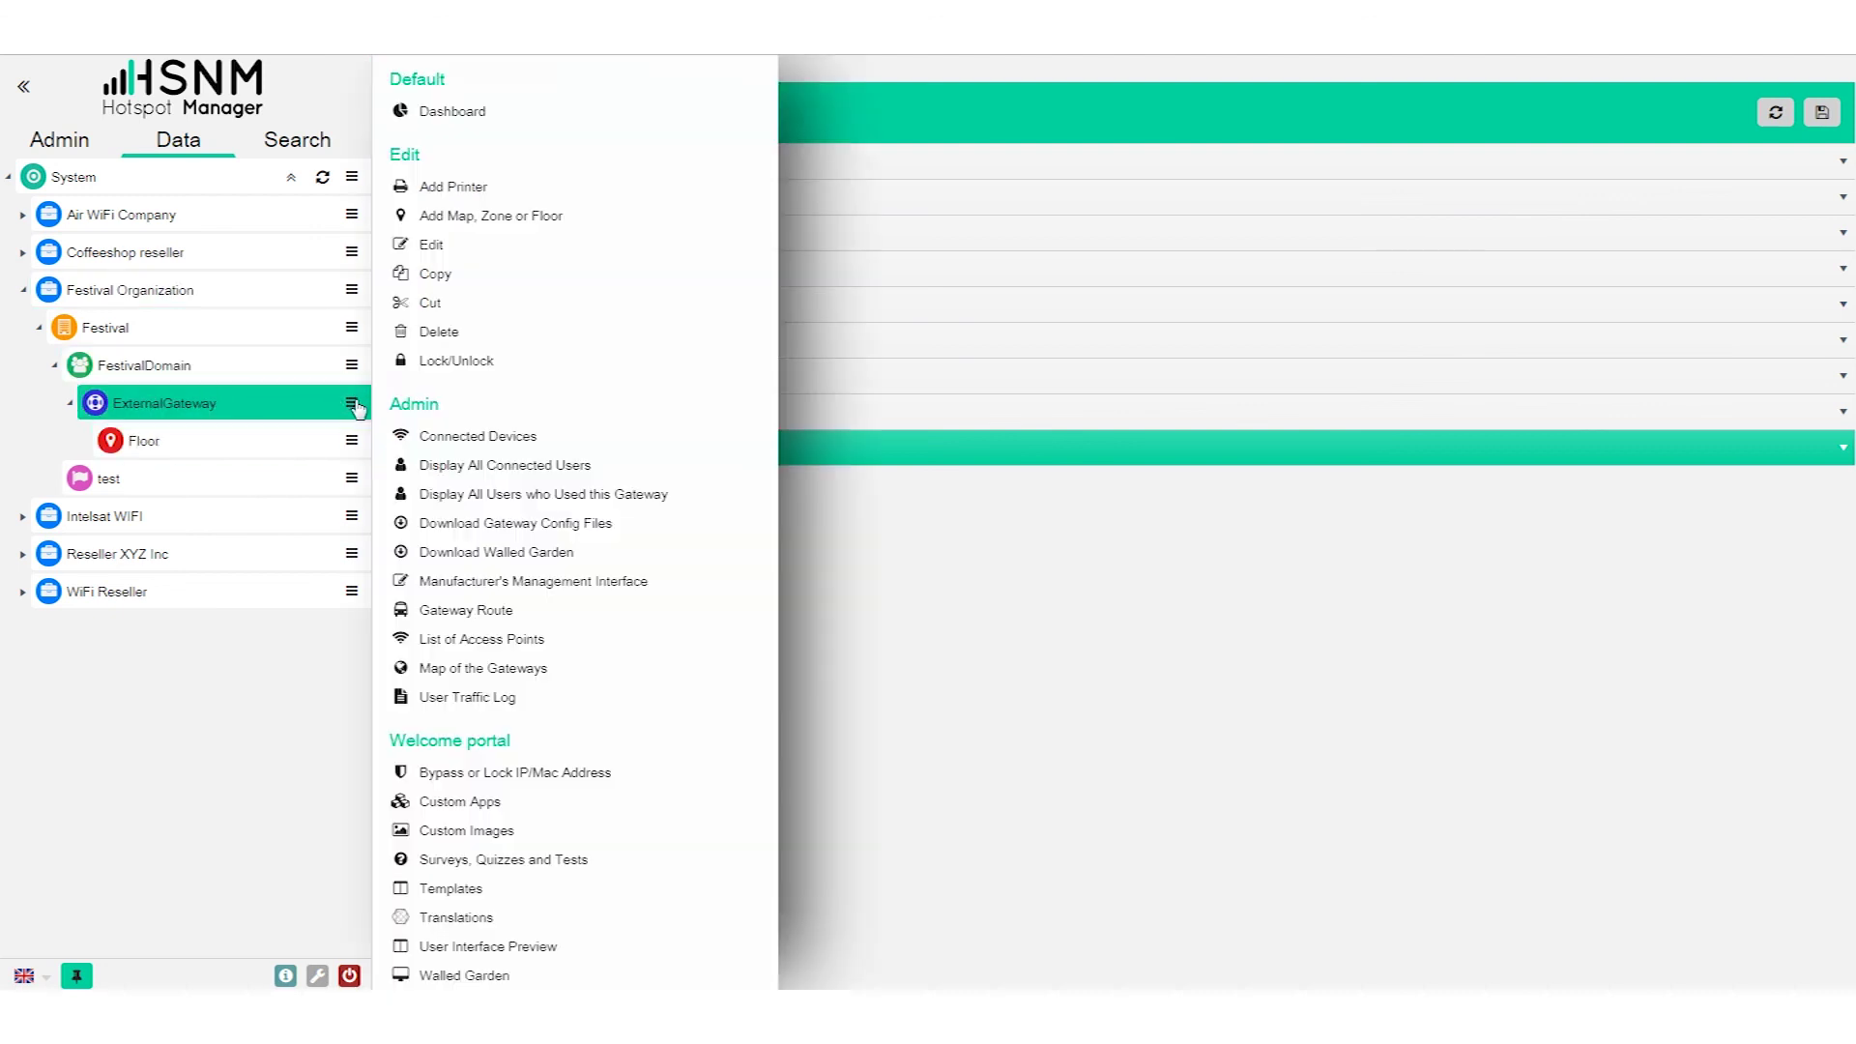
click(452, 243)
click(519, 164)
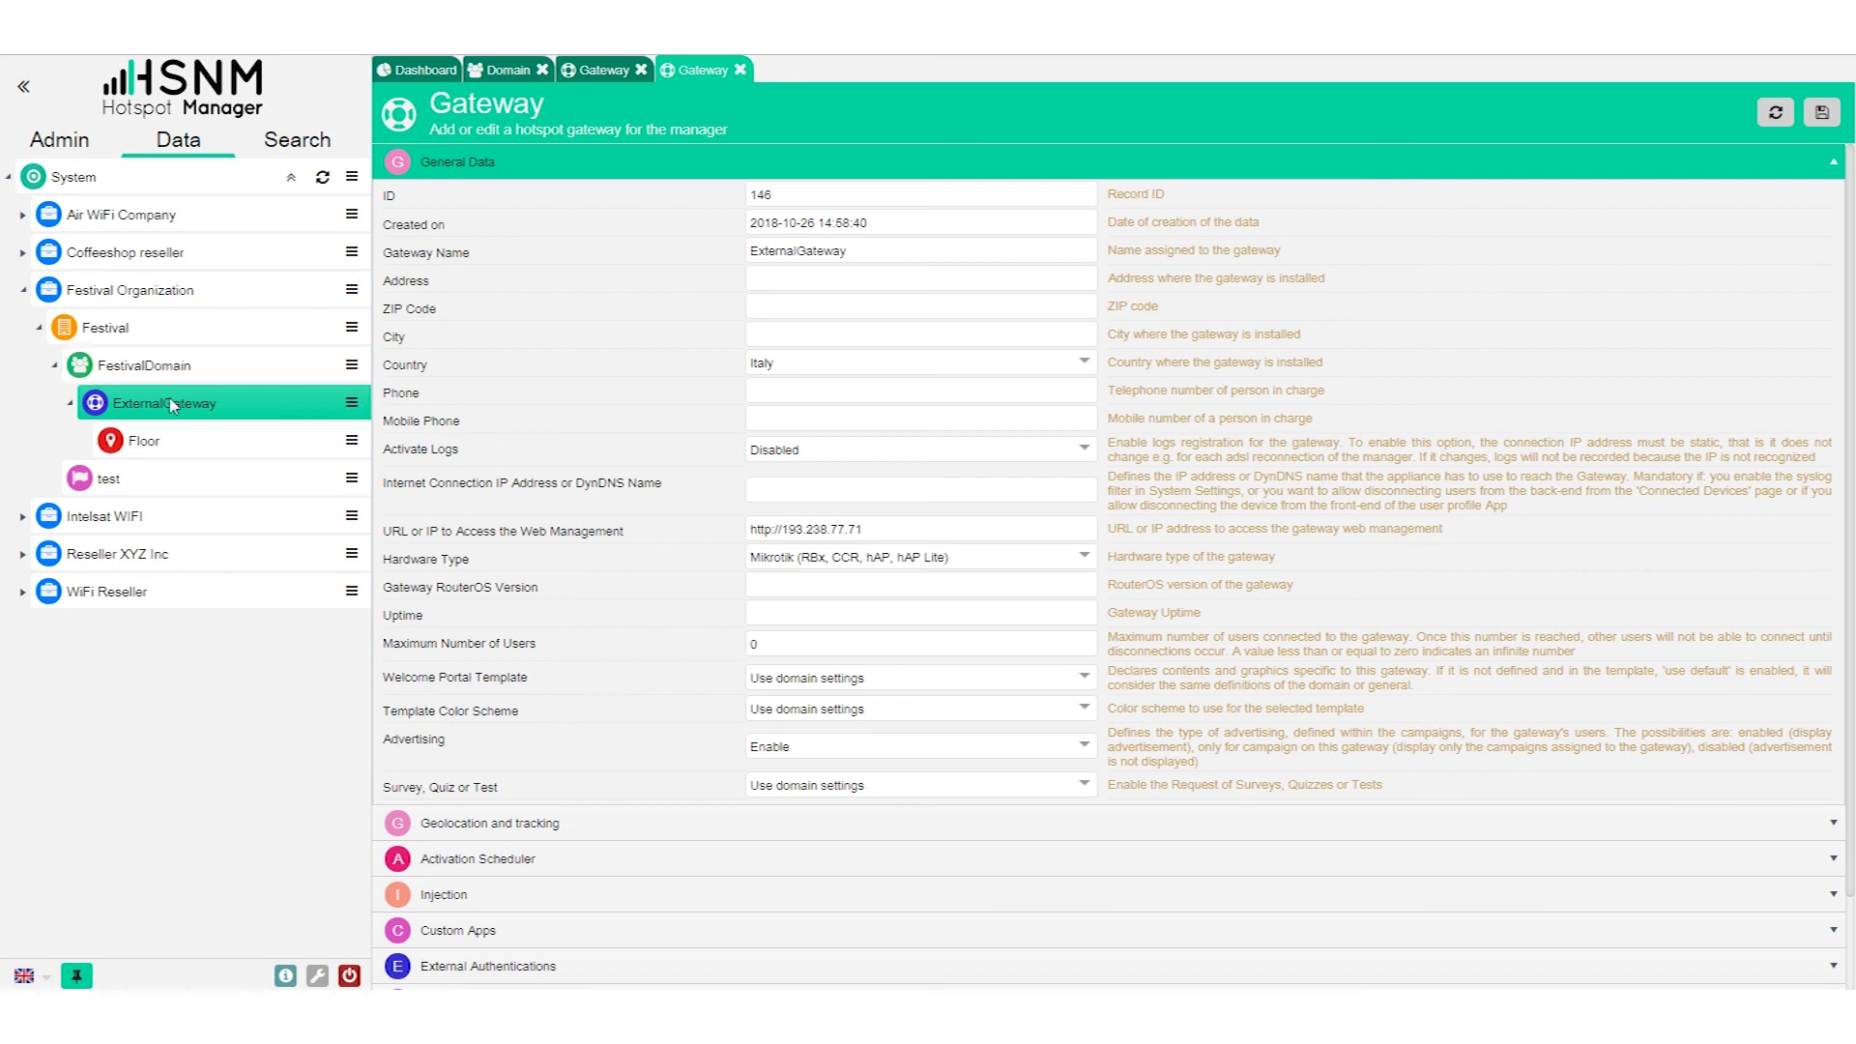
click(352, 368)
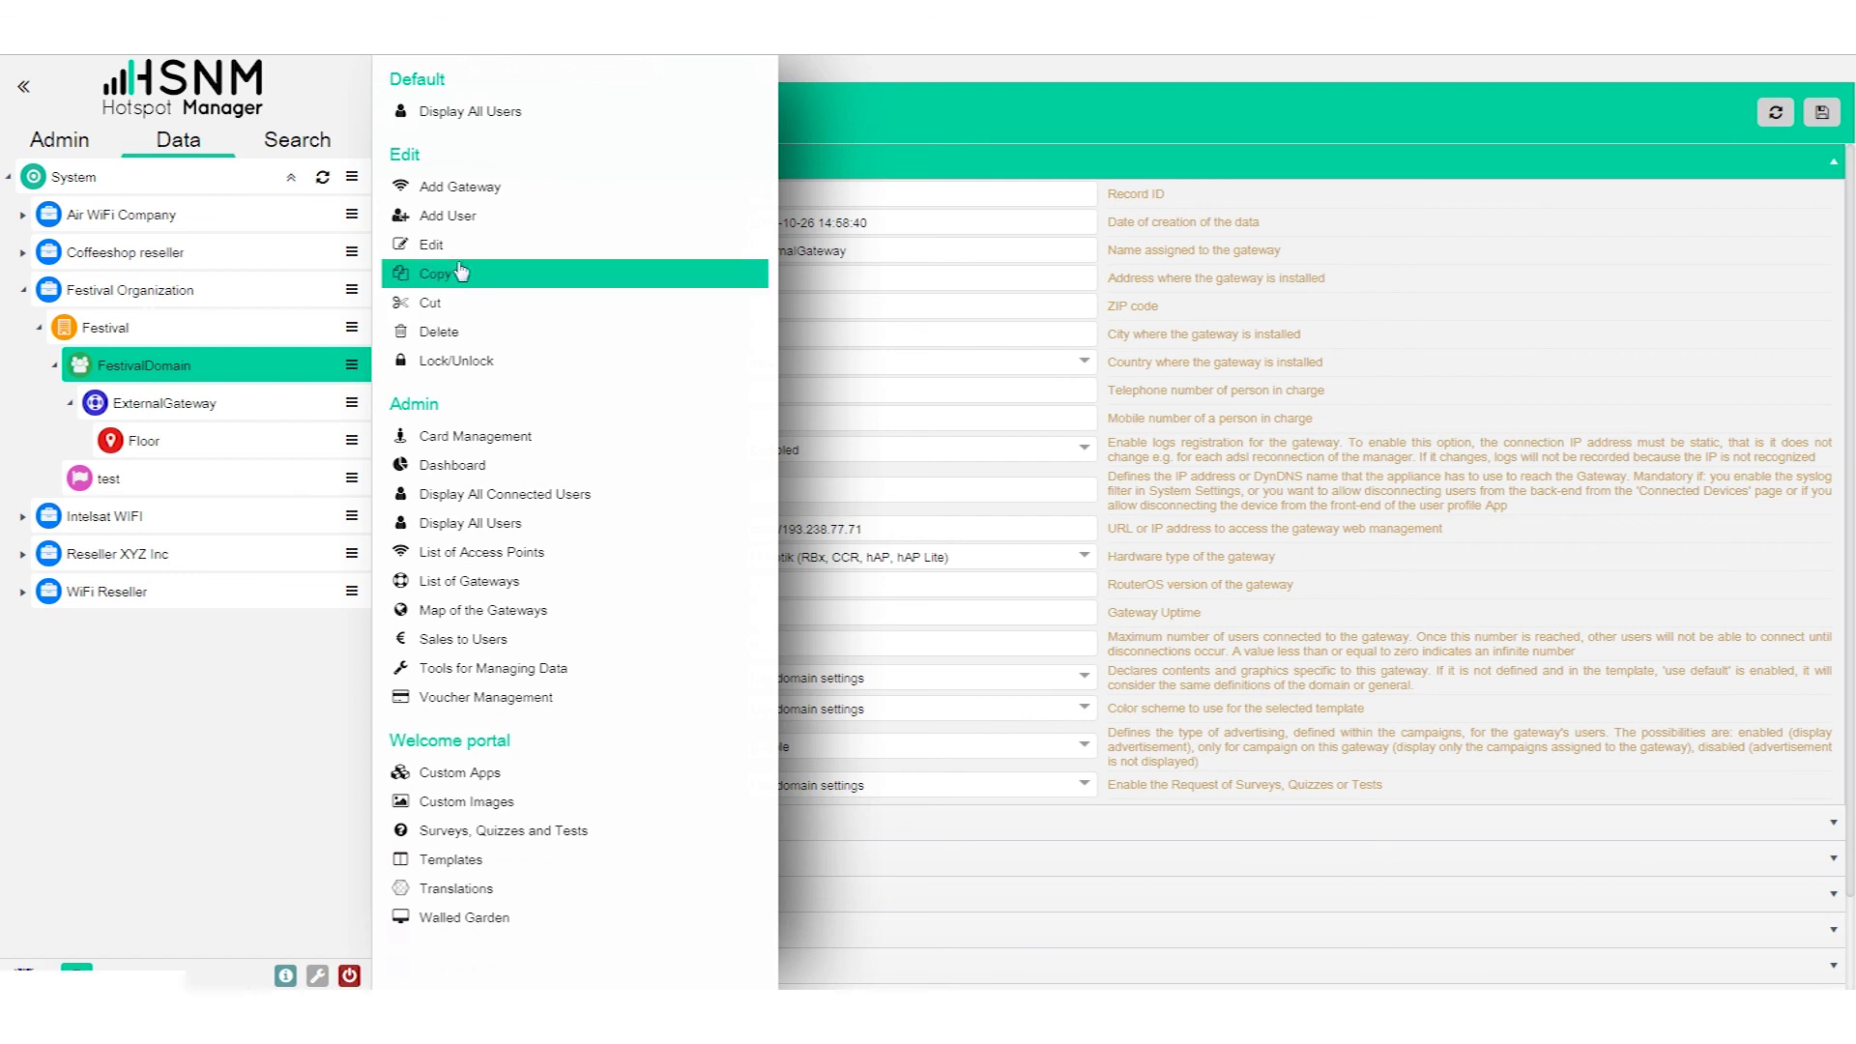